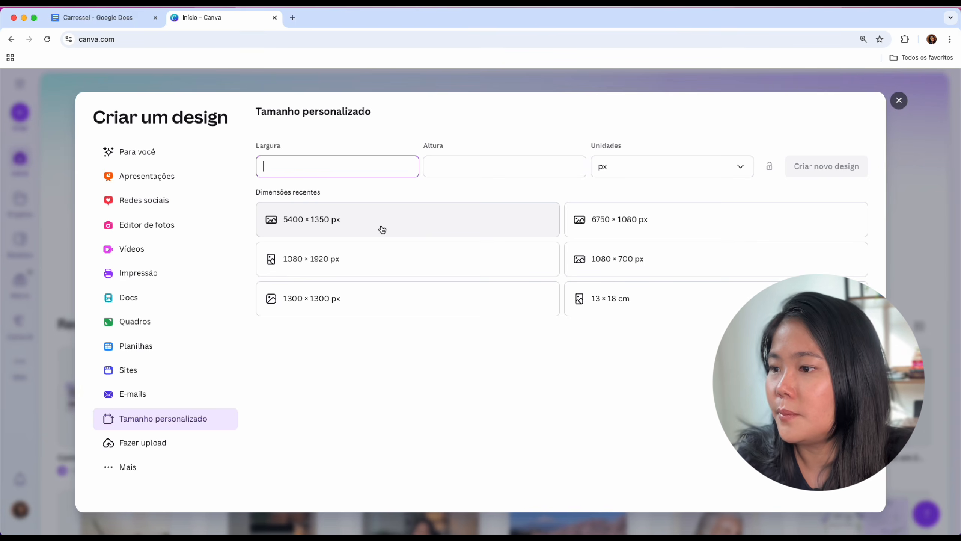
Step: Create a design from the recent 5400 × 1350 px size and add a vertical guide at about 1080 px
left_click(382, 227)
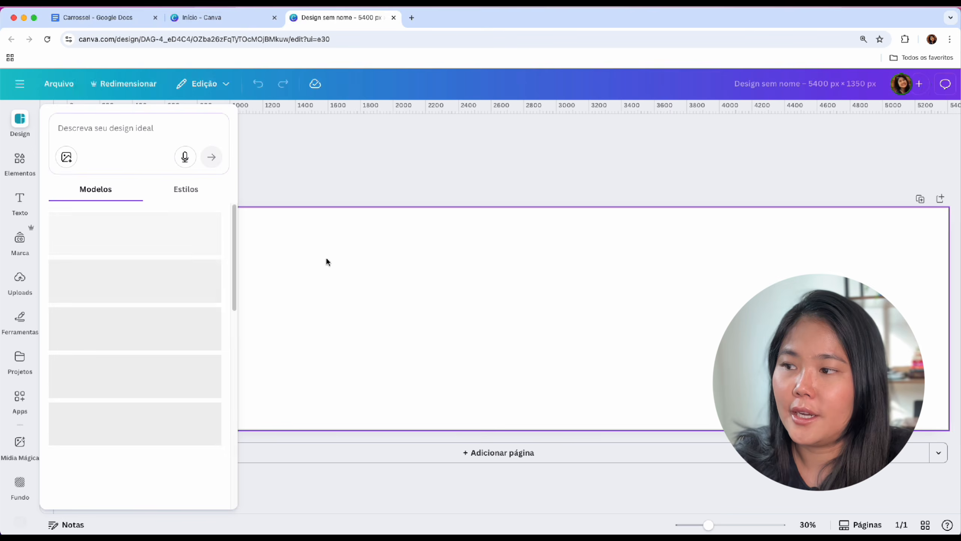
left_click(308, 164)
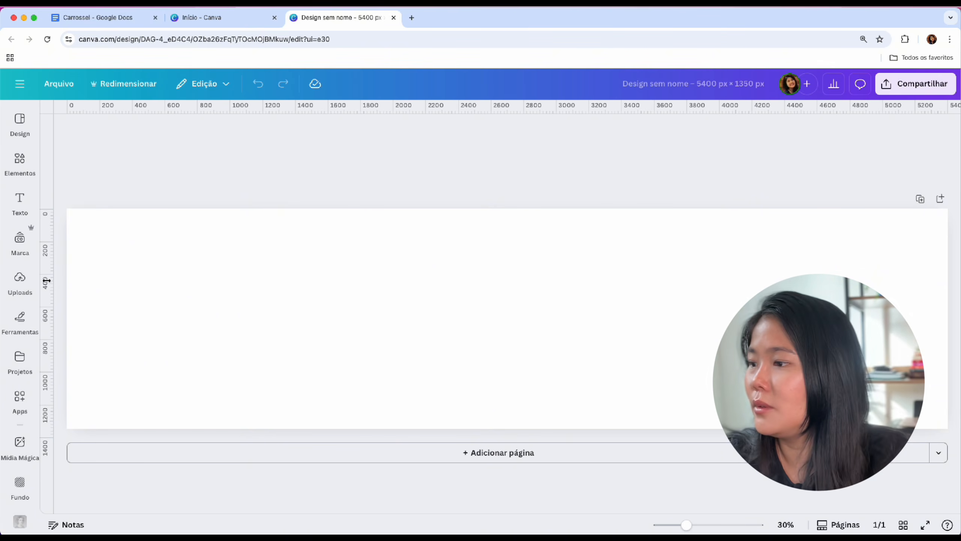
left_click_drag(46, 280, 243, 296)
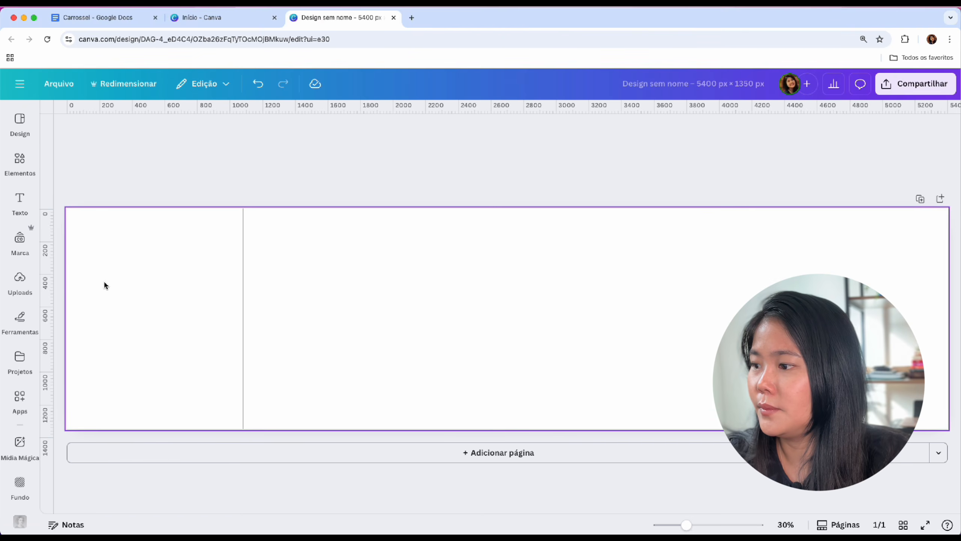
left_click(19, 279)
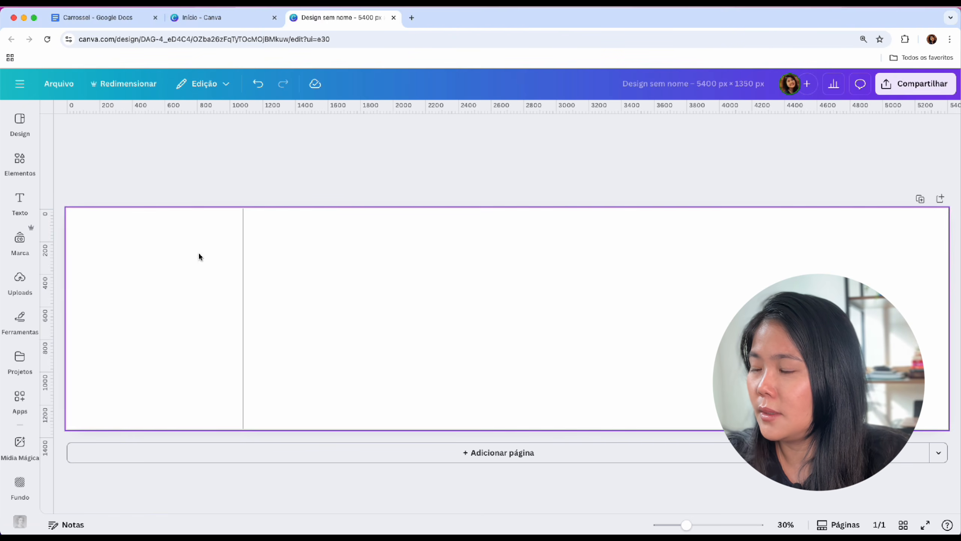
left_click_drag(52, 266, 417, 279)
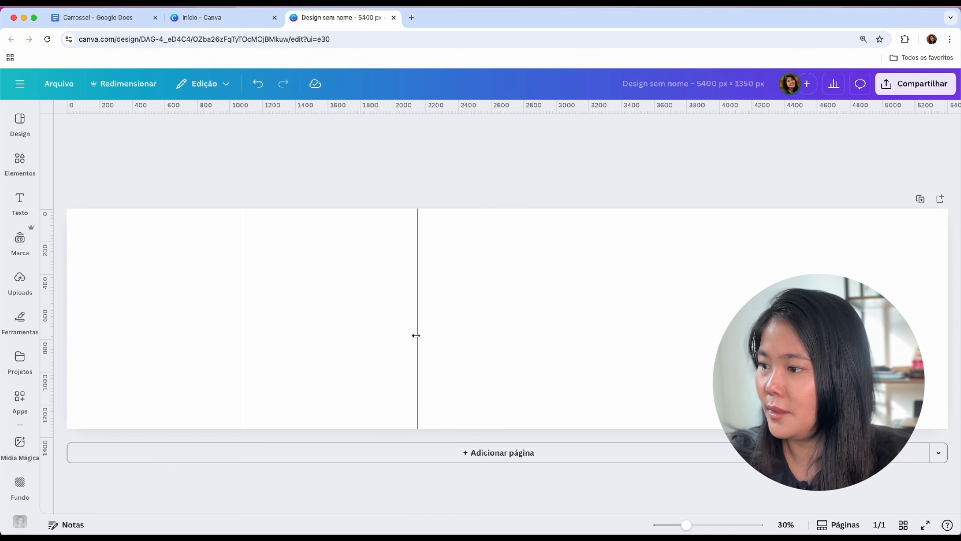
left_click_drag(417, 335, 1, 189)
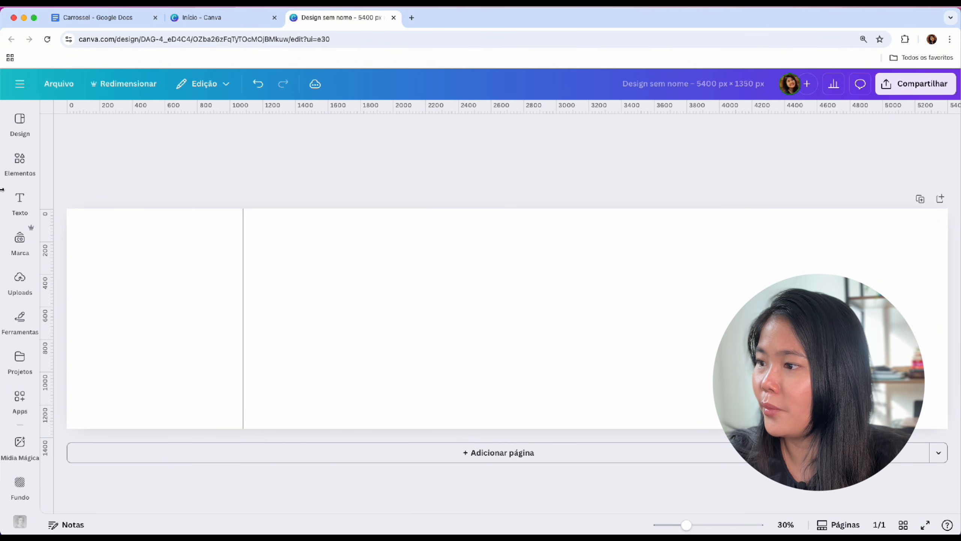
Step: Insert a square shape and resize it to fill the first section, from the page's left edge to the vertical guide at full height
left_click(19, 159)
key("r")
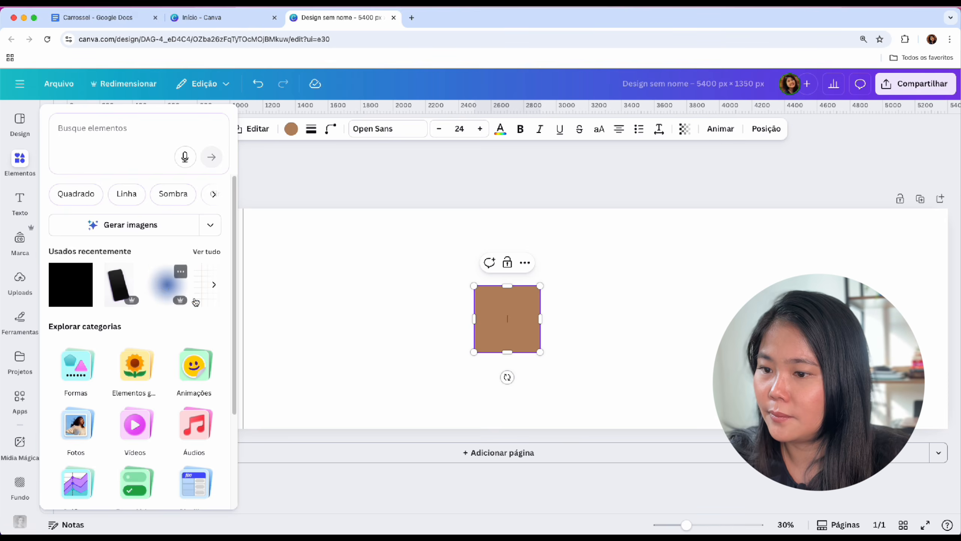
left_click(704, 330)
left_click_drag(518, 313, 243, 244)
left_click_drag(191, 275, 190, 429)
key("Escape")
left_click(139, 325)
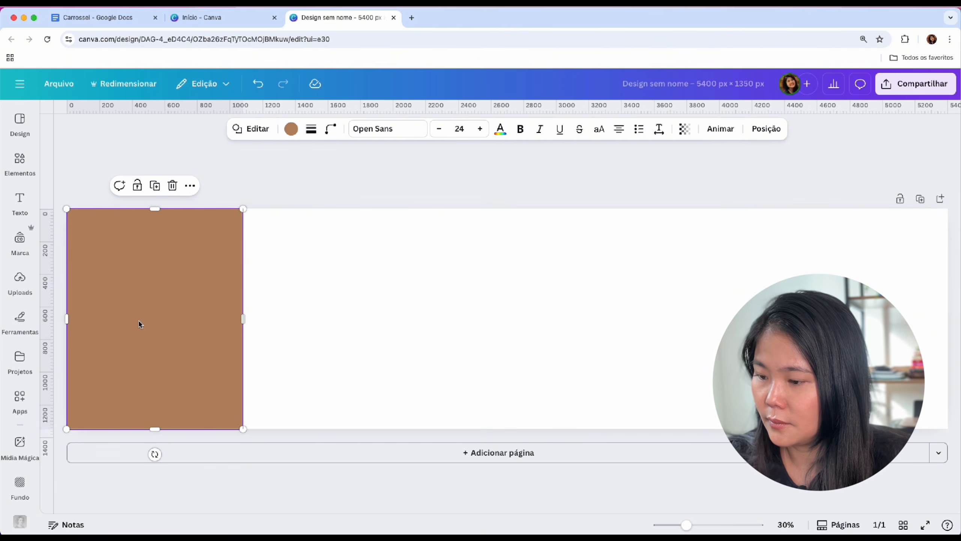
Step: Duplicate the rectangle into the second and third sections and place vertical guides along the copies' right edges
key("super+d")
left_click_drag(194, 336, 360, 336)
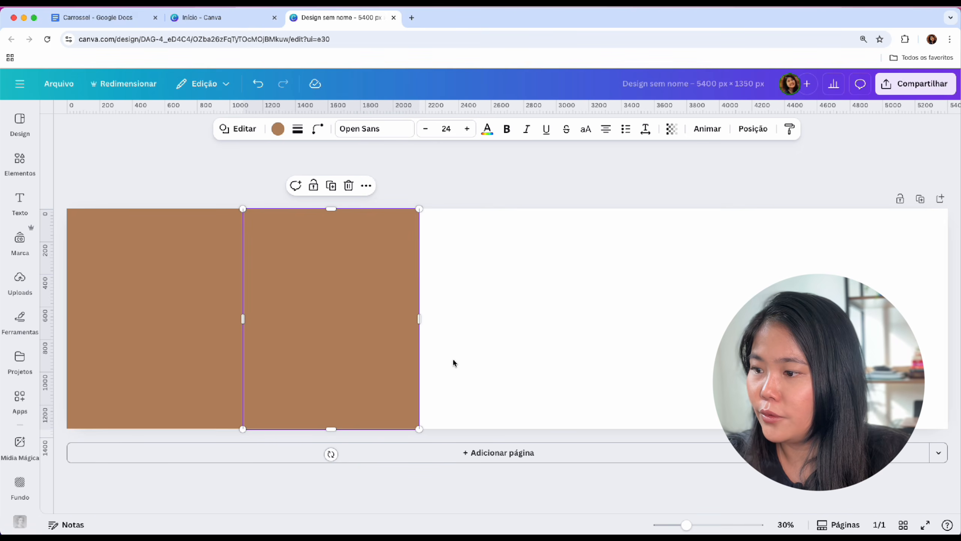
left_click(187, 340)
key("super+d")
left_click_drag(187, 339, 525, 337)
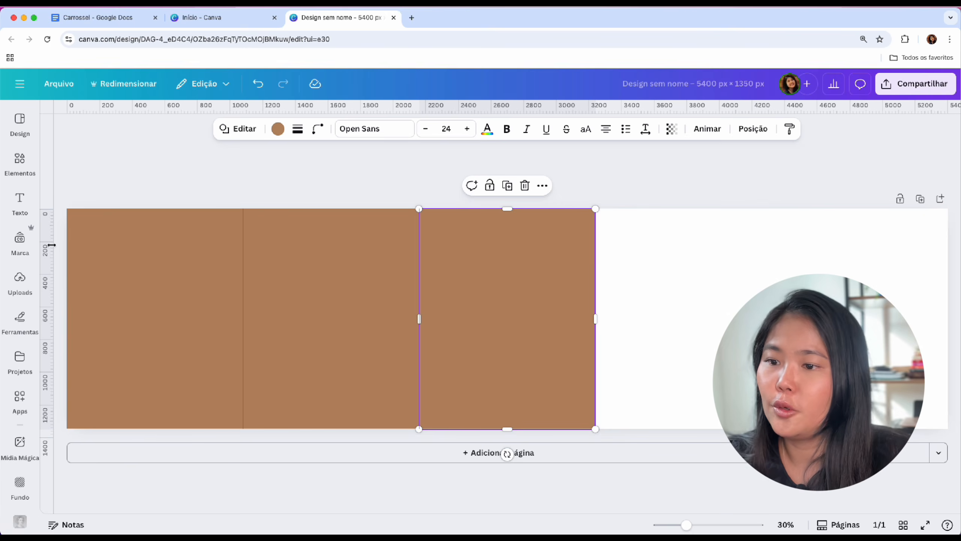
left_click_drag(51, 245, 602, 275)
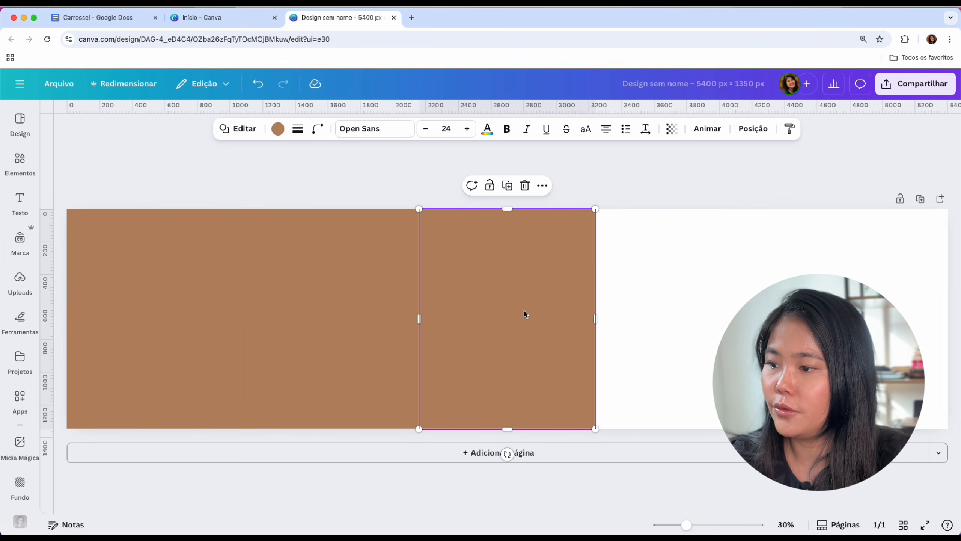
Step: Paste another rectangle into the fourth section and place a vertical guide along its right edge
key("super+v")
left_click_drag(193, 309, 719, 306)
left_click_drag(48, 256, 773, 297)
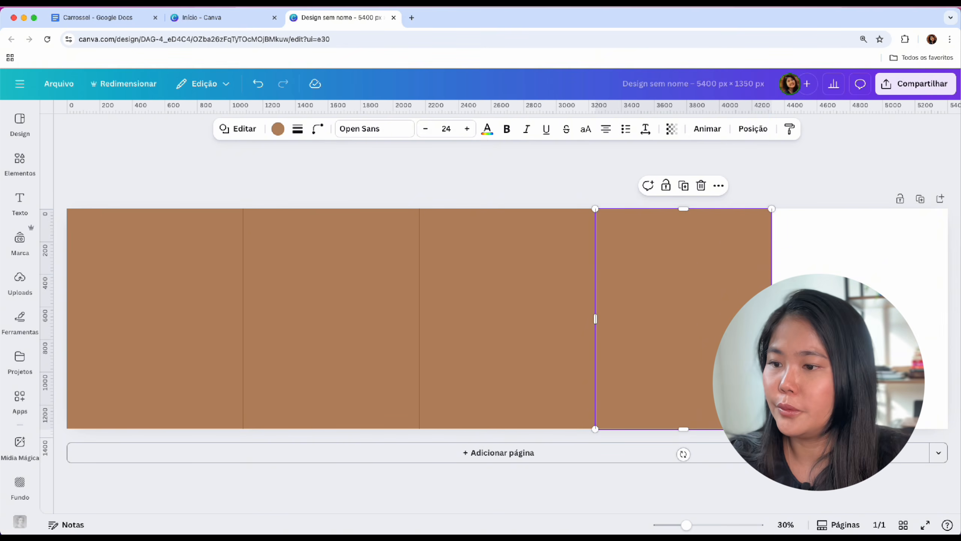
Step: Delete the four brown helper rectangles while keeping the vertical guides on the page
key("Escape")
left_click(690, 350)
key("Delete")
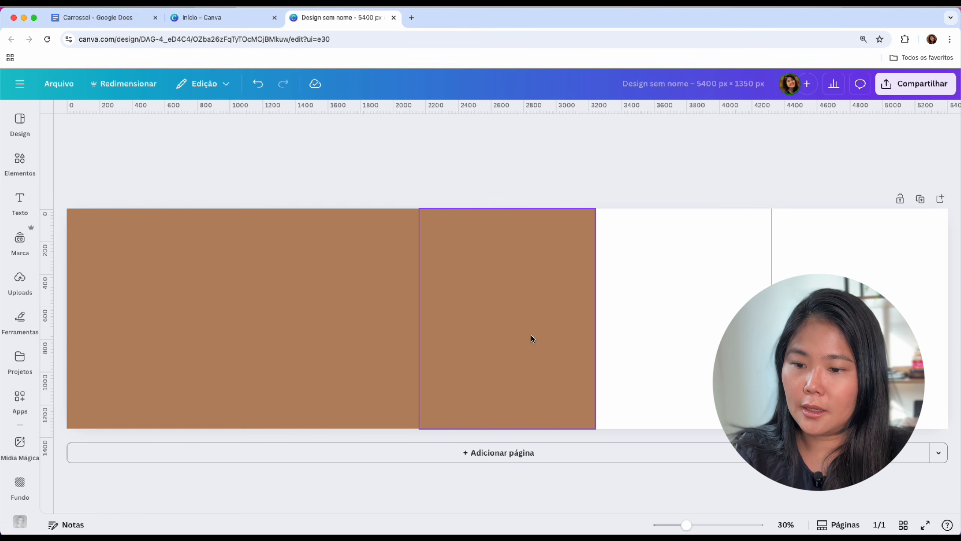
left_click(532, 338)
key("Delete")
left_click(371, 335)
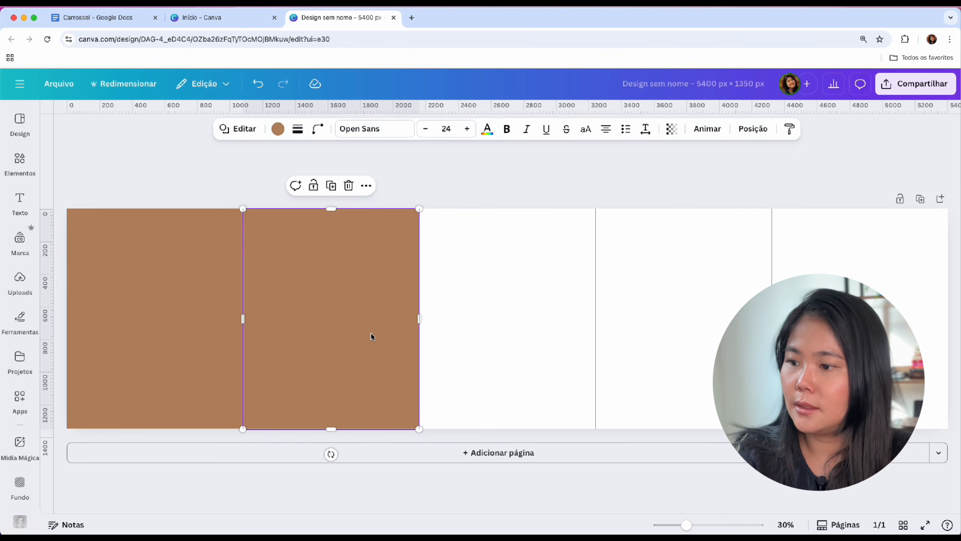
key("Delete")
left_click(197, 296)
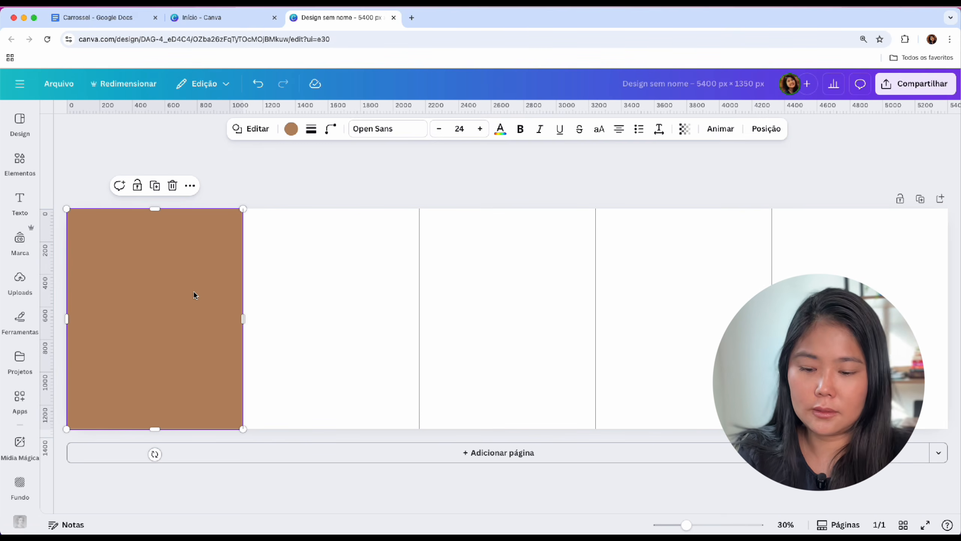
key("Delete")
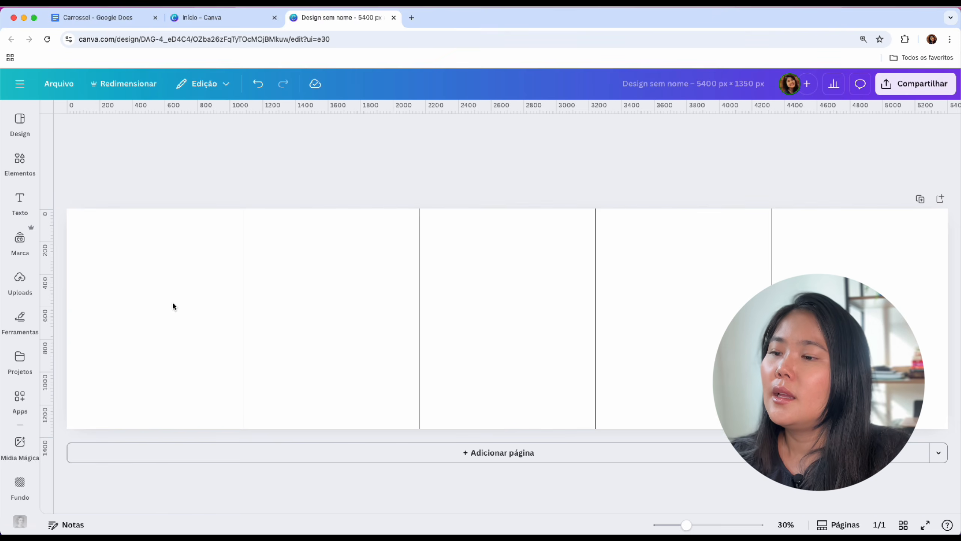
Step: Set the page background to the light lilac colour from the brand kit palette
left_click(175, 307)
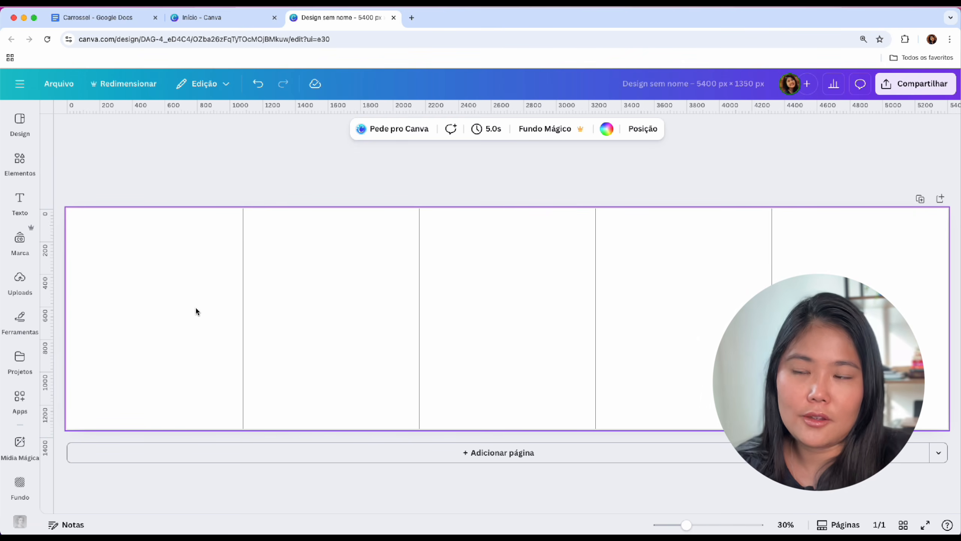
left_click(607, 129)
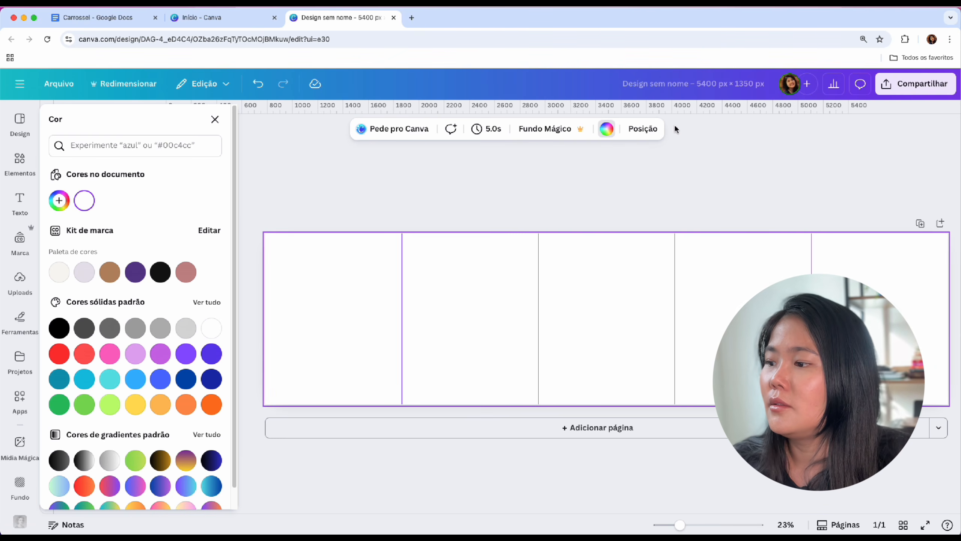
left_click(79, 277)
left_click(535, 197)
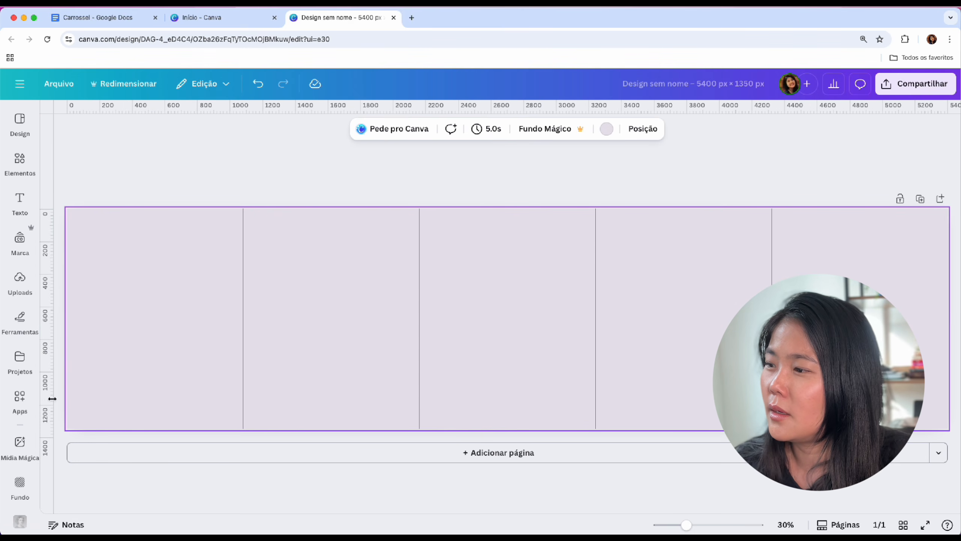
Step: Add a brand-kit Título text box near the top of the first section, widen it across the section and left-align it
left_click(27, 204)
left_click(79, 251)
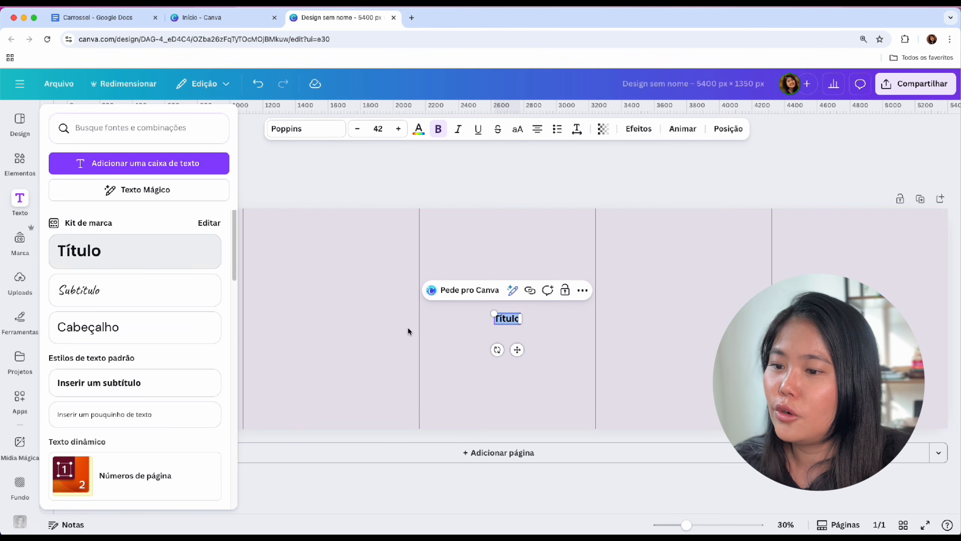
left_click_drag(518, 351, 229, 249)
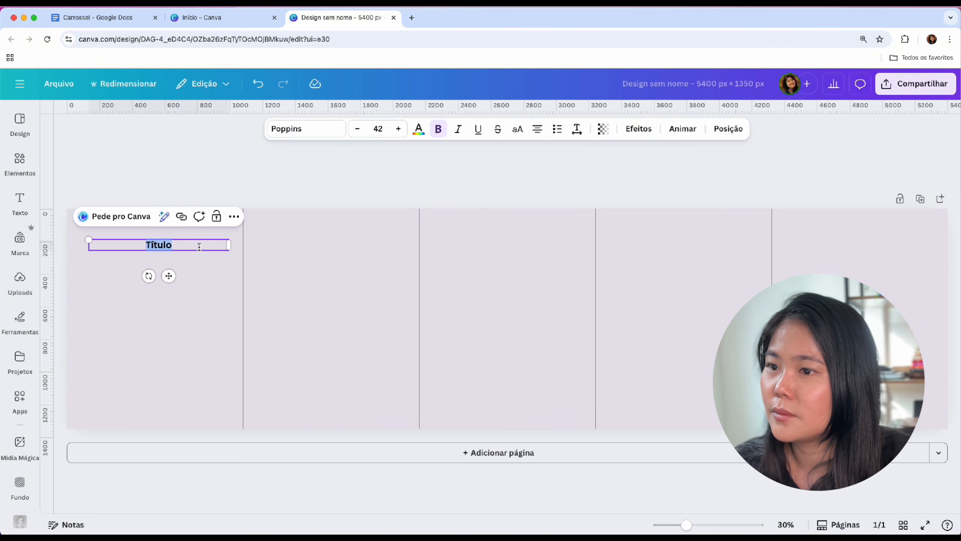
left_click(544, 130)
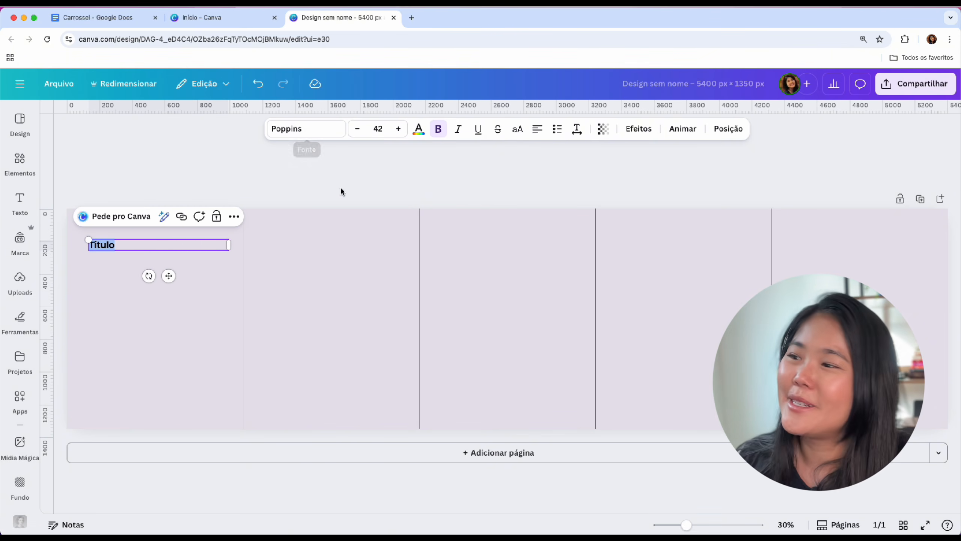
Step: Switch to the Carrossel document in Google Docs and copy the two lines of text under CARD 01 – Capa
left_click(107, 17)
scroll(414, 318, "up", 15)
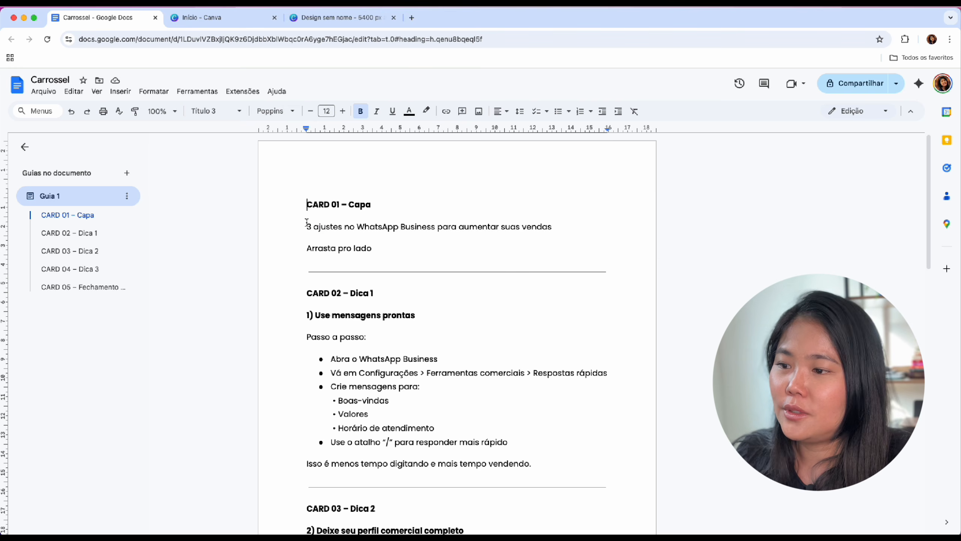
left_click_drag(306, 222, 378, 241)
key("ctrl+c")
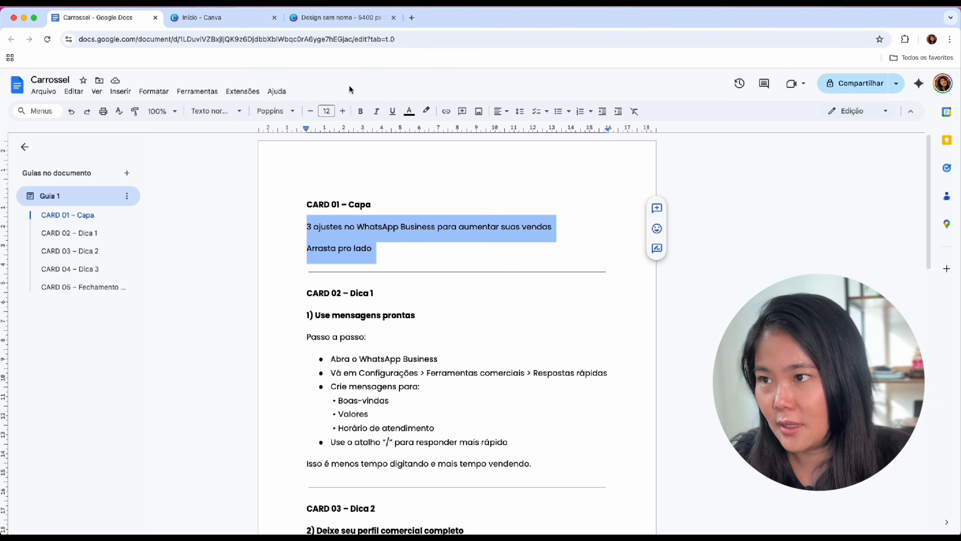
Step: Switch back to the Canva design and replace the title placeholder with the copied cover text, removing the trailing blank line
left_click(338, 18)
left_click(182, 248)
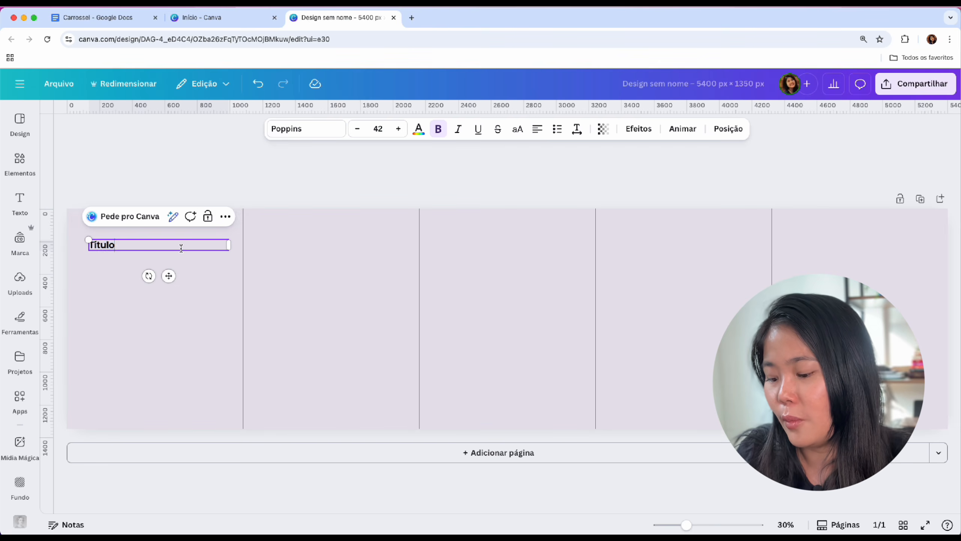
key("ctrl+a")
key("ctrl+v")
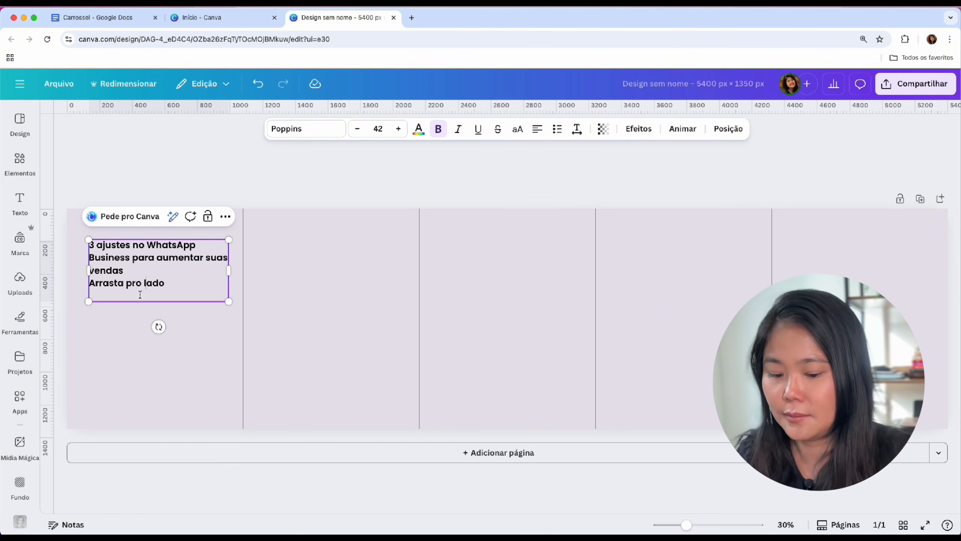
key("BackSpace")
Step: Duplicate the cover text box and place the copy directly below the original in the first section
left_click(112, 336)
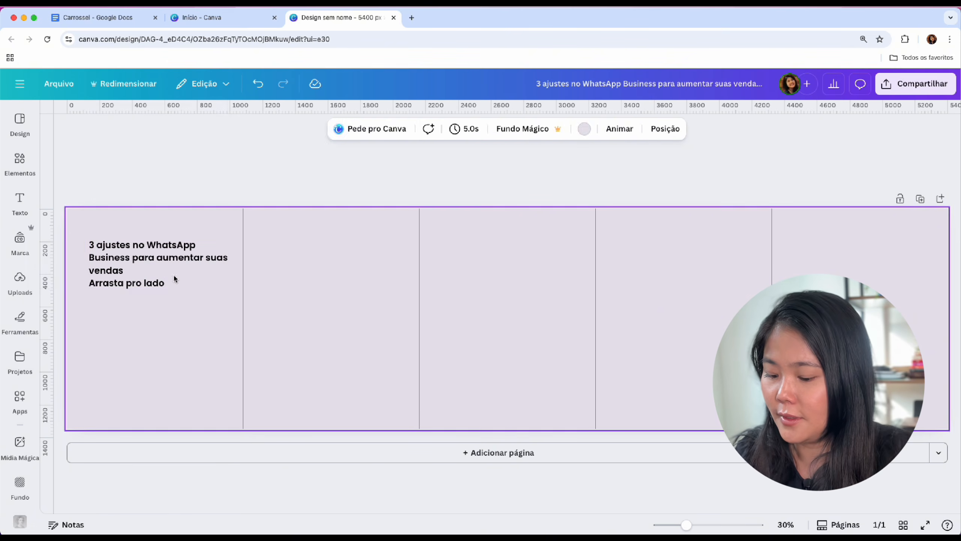
left_click(179, 261)
left_click_drag(180, 260, 152, 333)
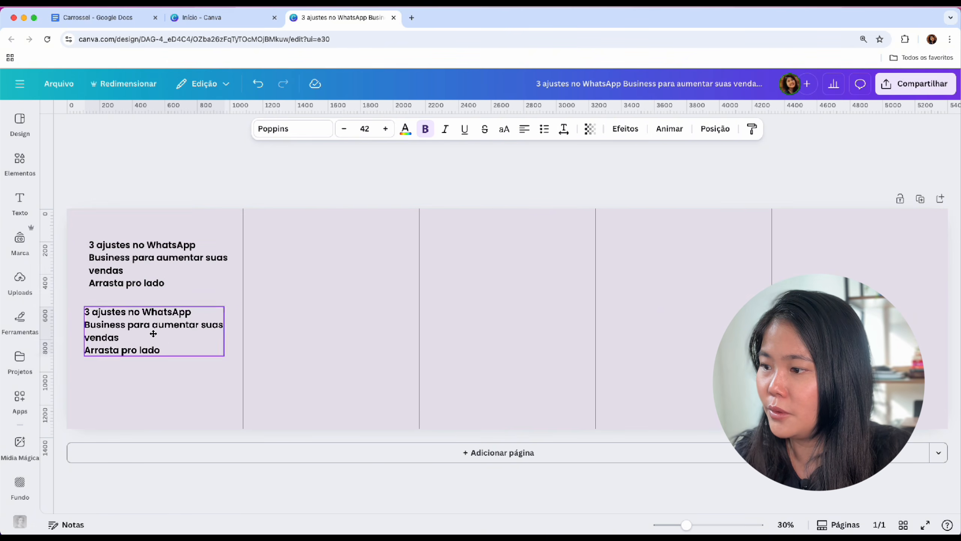
Step: Delete "Arrasta pro lado" from the upper text box and narrow the box so the headline wraps into shorter lines
left_click(155, 254)
left_click(154, 253)
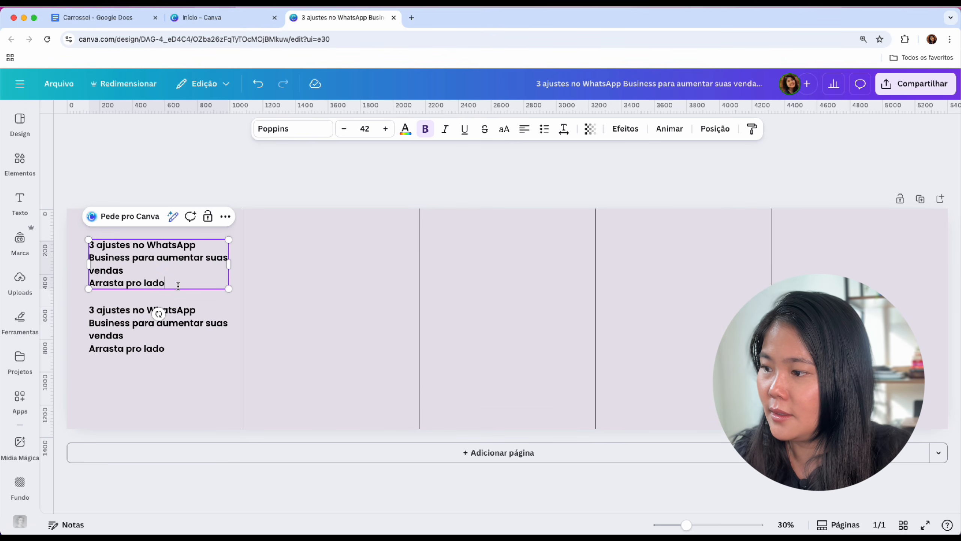
left_click_drag(178, 285, 92, 288)
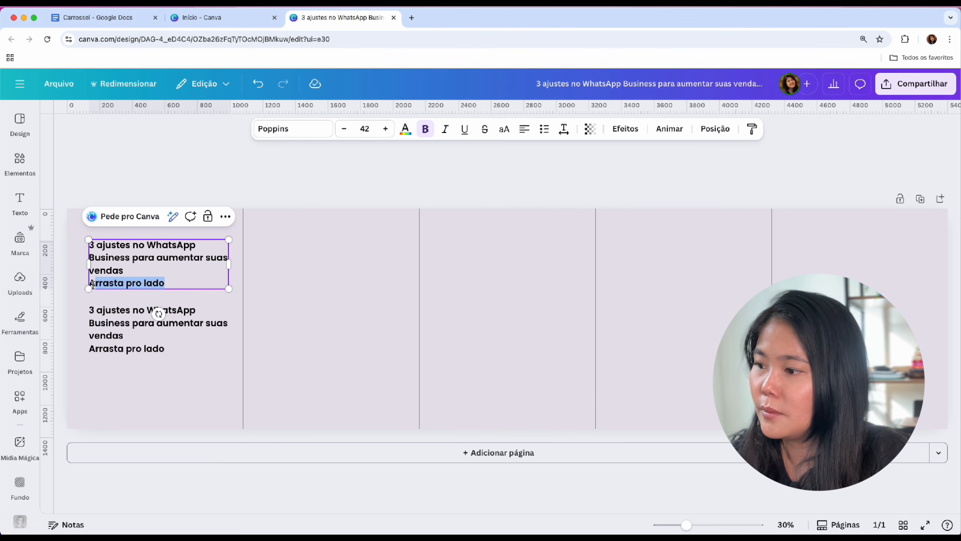
key("BackSpace")
key("BackSpace")
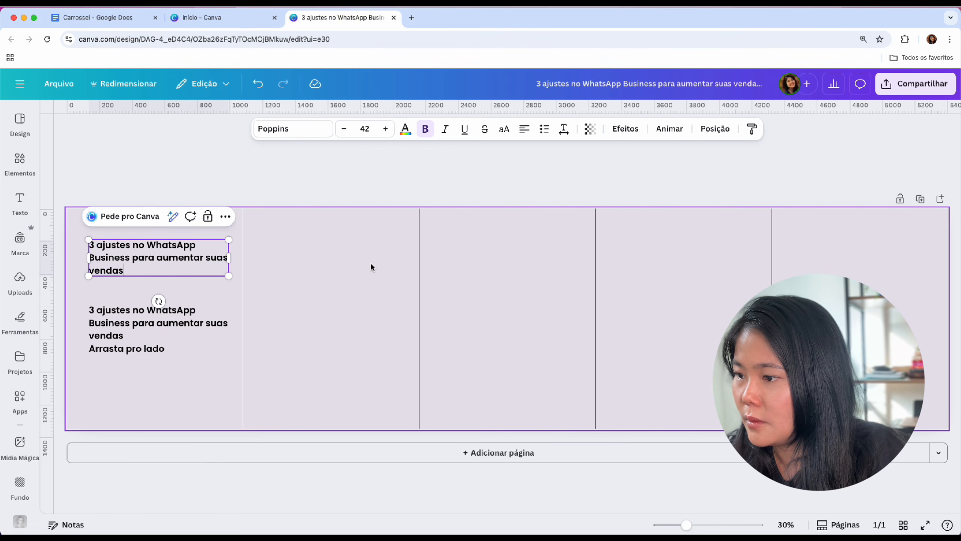
left_click_drag(241, 253, 189, 258)
Step: Delete the headline and its leftover empty line from the lower text box, keeping only "Arrasta pro lado"
double_click(131, 333)
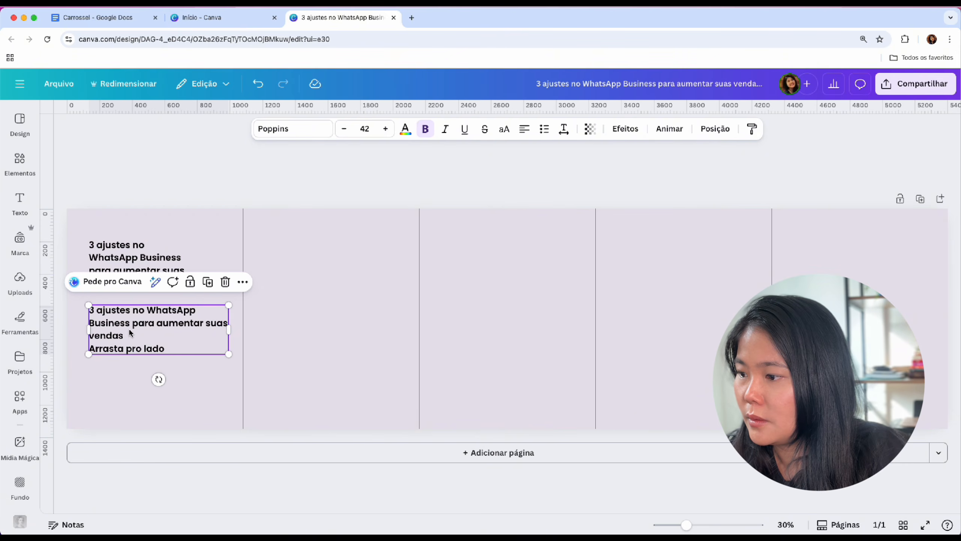
left_click_drag(126, 335, 94, 304)
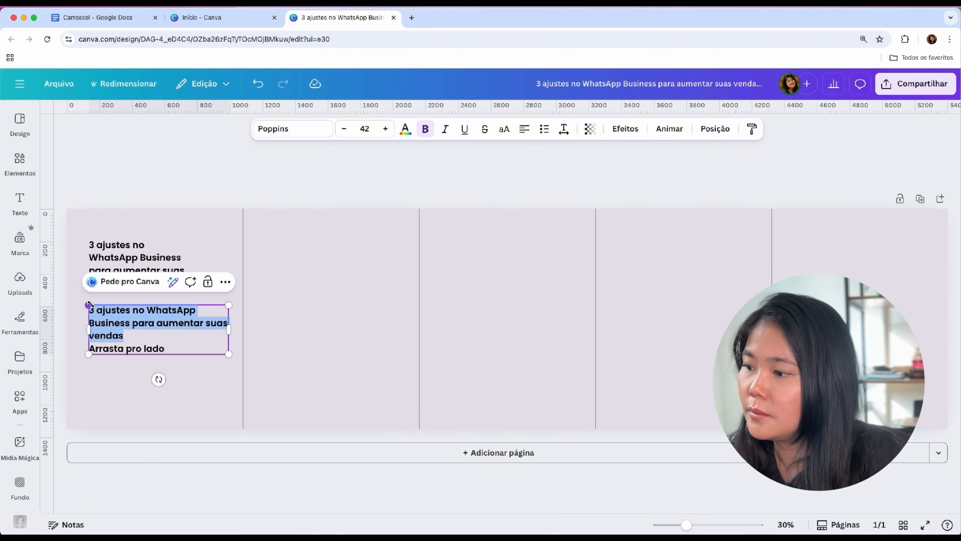
key("BackSpace")
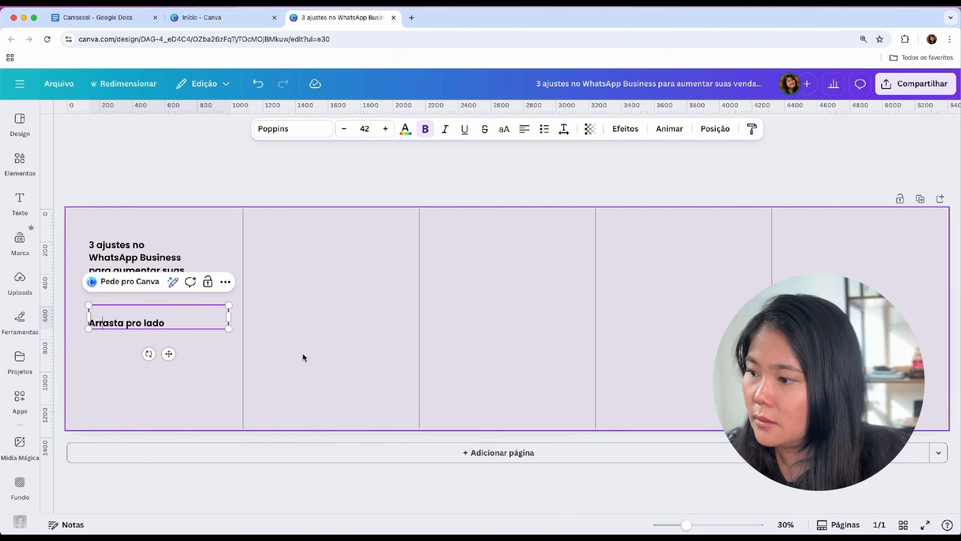
key("Delete")
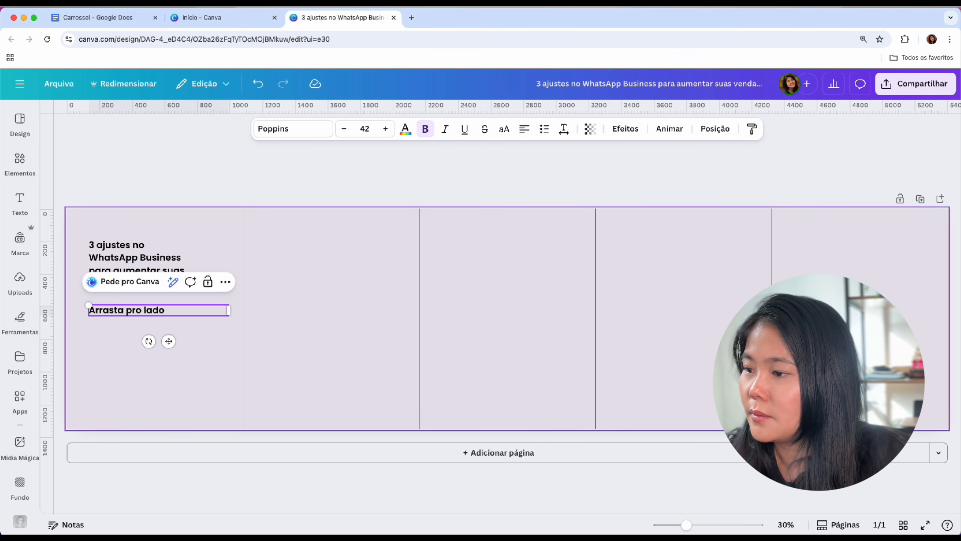
Step: Remove the bold from "Arrasta pro lado" and set its font size to 29
left_click(426, 129)
triple_click(169, 311)
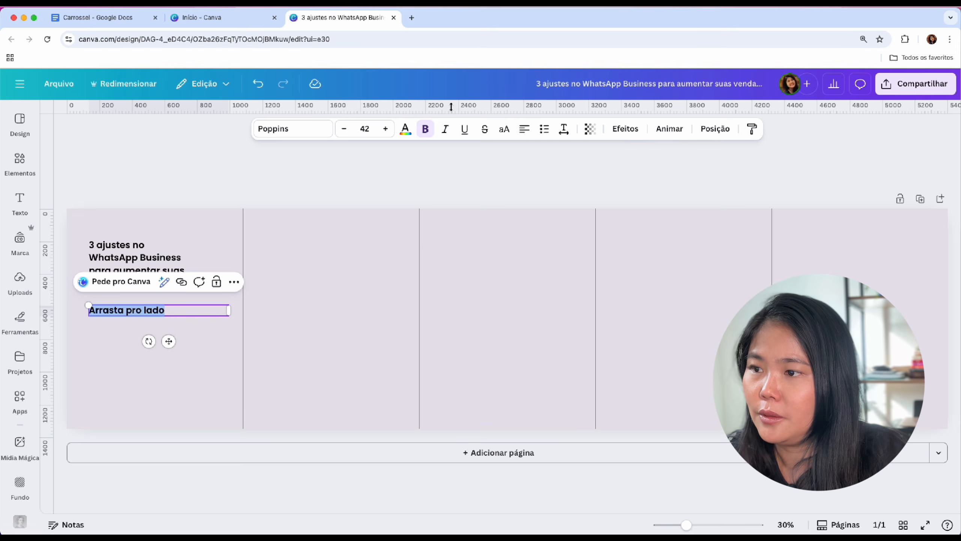
left_click(426, 129)
left_click(365, 130)
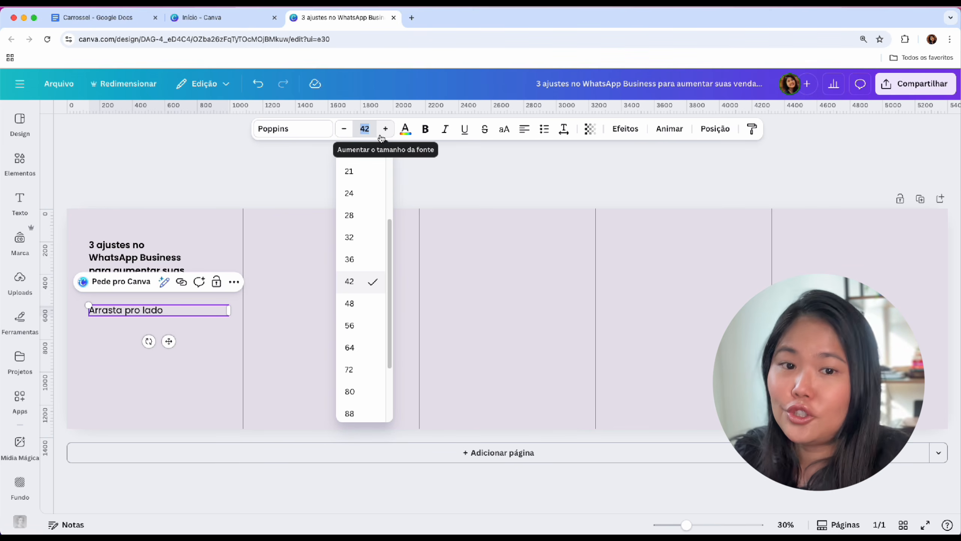
key("Return")
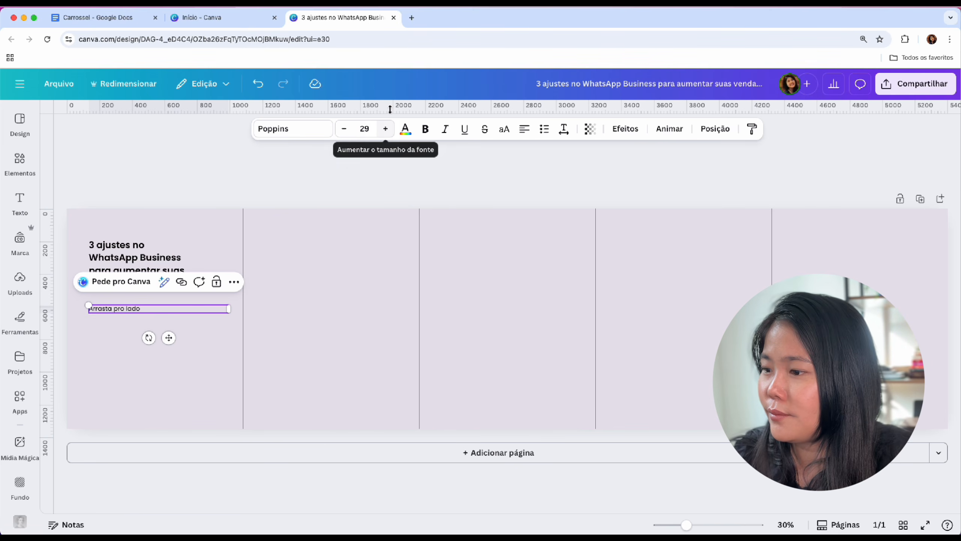
Step: Narrow the "Arrasta pro lado" text box to fit its text
left_click_drag(231, 313, 133, 324)
key("cmd+z")
left_click(136, 314)
Step: Scale the headline up to font size 59 and lower both text boxes, keeping "Arrasta pro lado" just below the headline
left_click(137, 269)
left_click_drag(185, 261, 182, 261)
left_click_drag(211, 322, 206, 326)
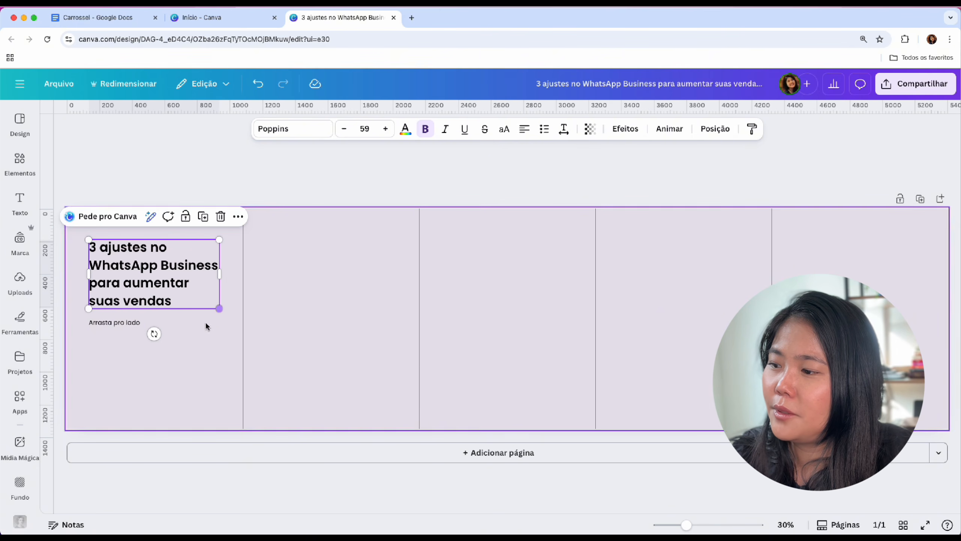
left_click_drag(136, 329, 135, 340)
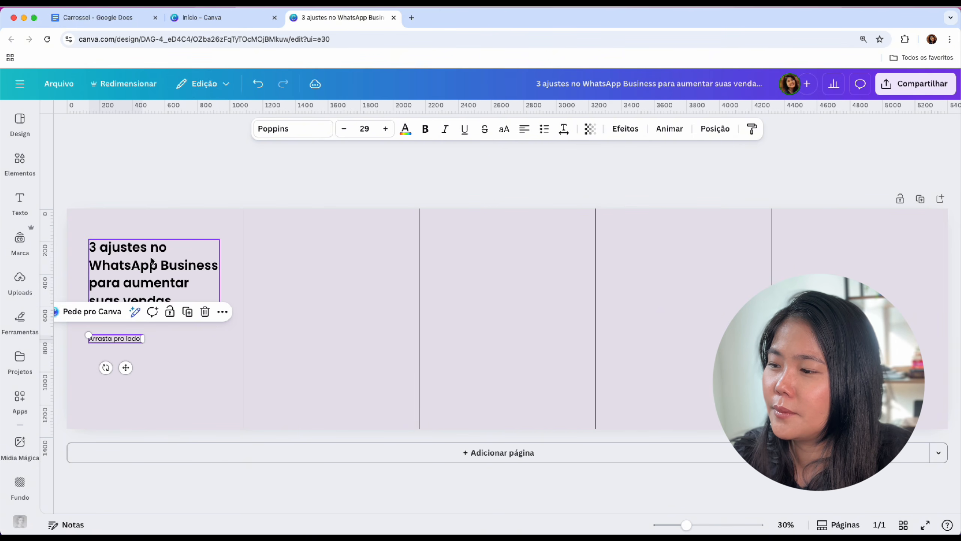
left_click_drag(152, 263, 152, 272)
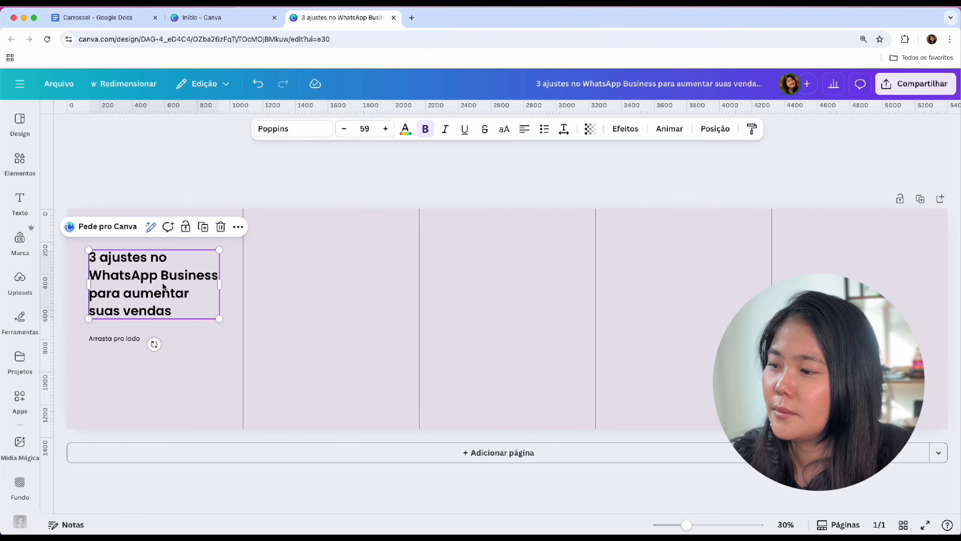
Step: Set the words "WhatsApp Business" in the headline to the Poppins Extranegrito weight
left_click(149, 280)
left_click_drag(93, 272, 218, 275)
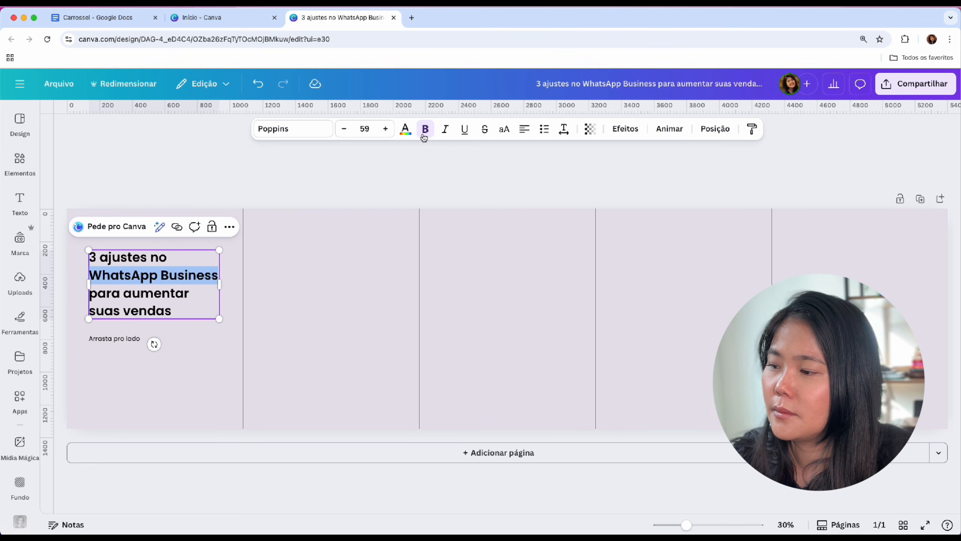
left_click(391, 129)
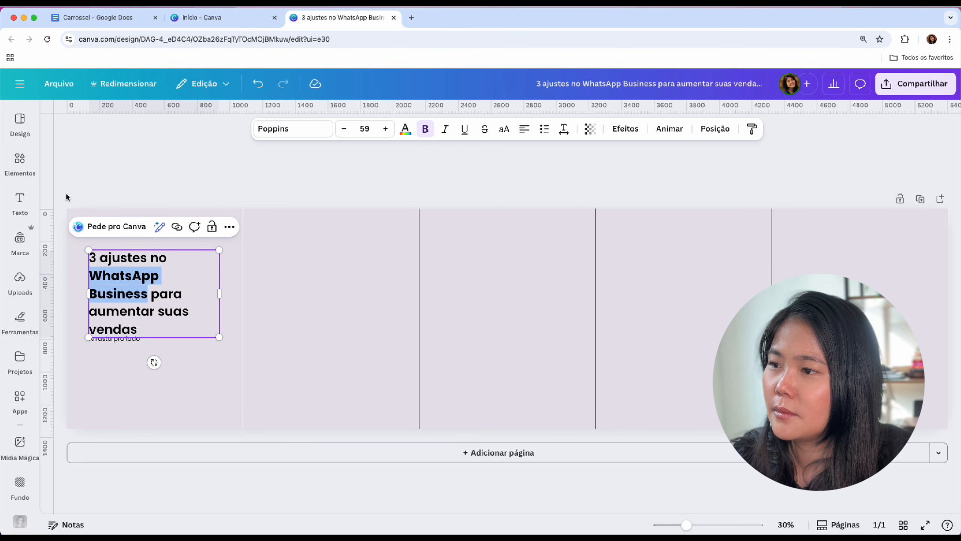
left_click(309, 129)
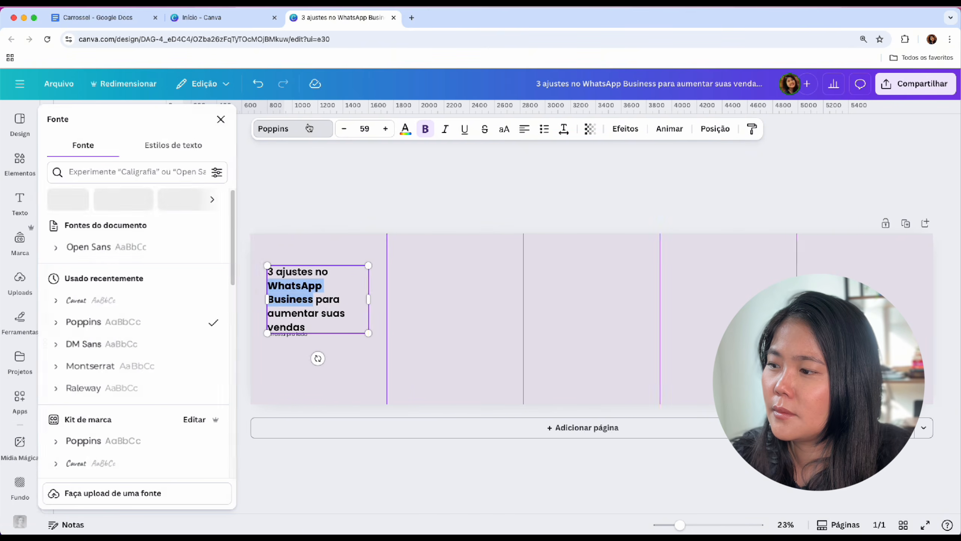
left_click(58, 246)
left_click(109, 432)
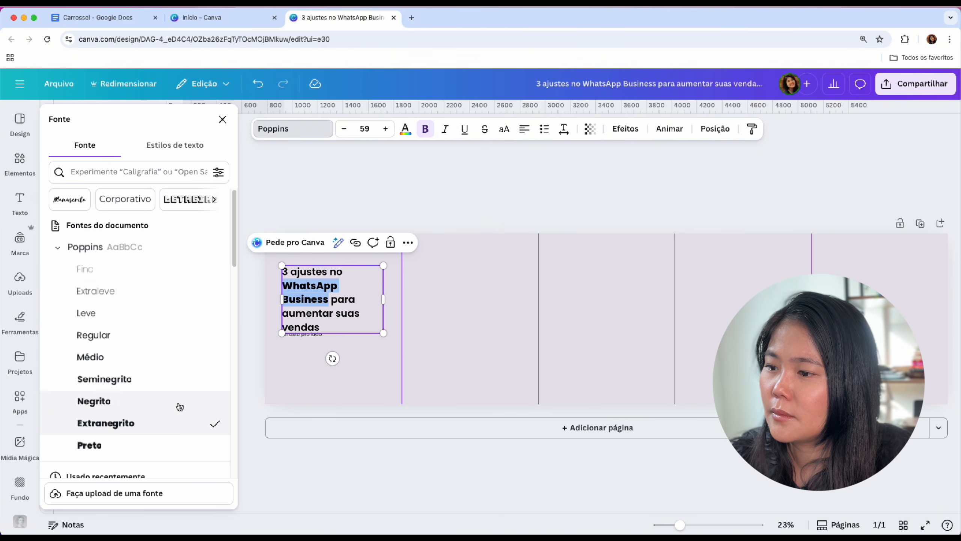
Step: Widen the headline box to about 875 px so "WhatsApp Business" fits on one line, and move "Arrasta pro lado" closer beneath it
left_click(368, 299)
left_click_drag(384, 299, 393, 309)
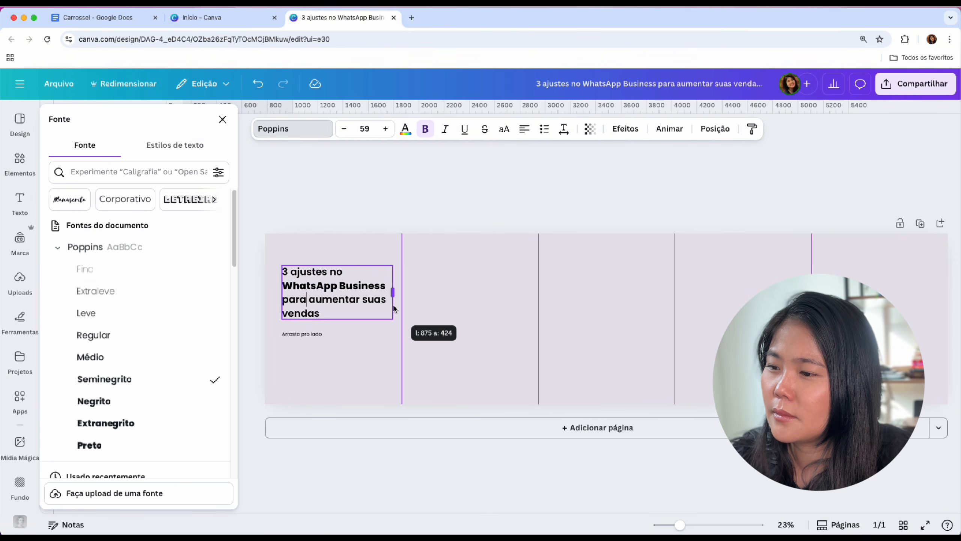
left_click(494, 200)
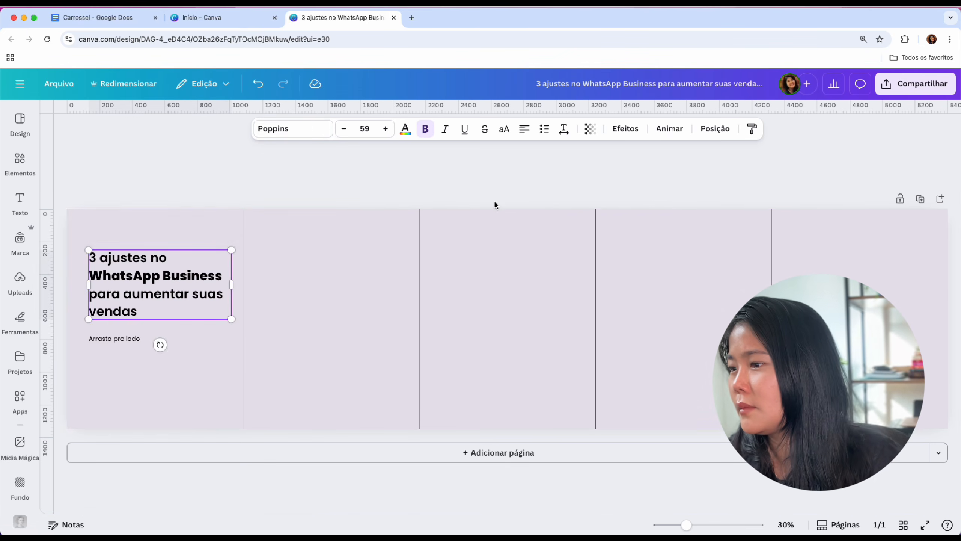
left_click_drag(119, 343, 124, 336)
Step: Insert a line break before "suas" so the headline ends with "suas vendas" on its own line
left_click(194, 287)
left_click(193, 287)
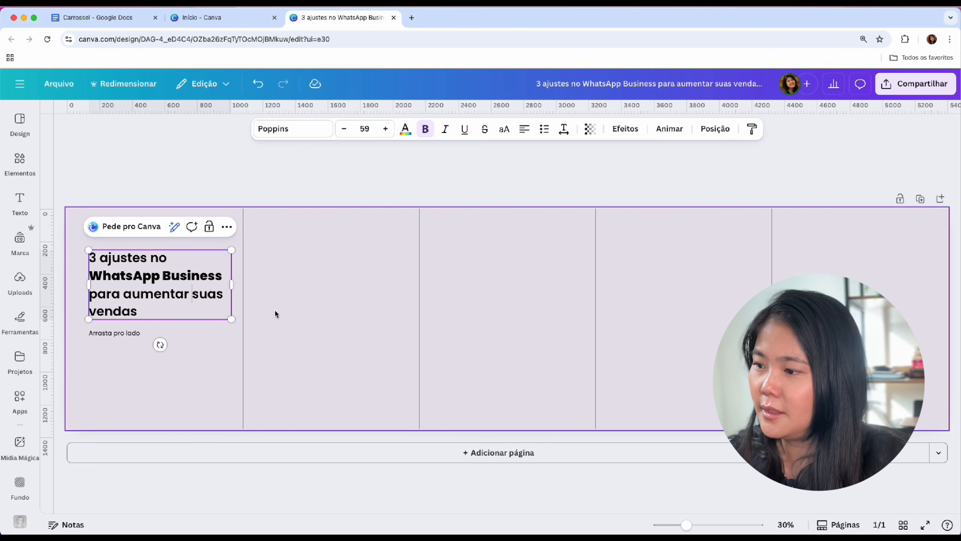
key("Return")
left_click(404, 191)
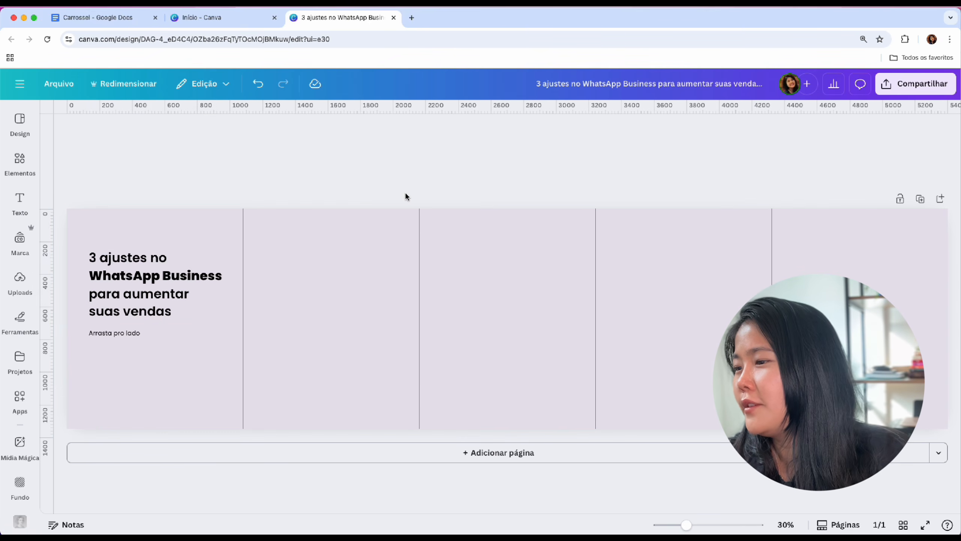
Step: Set the whole headline's line spacing to 1.2 and its letter spacing to -39
left_click(161, 285)
left_click(161, 284)
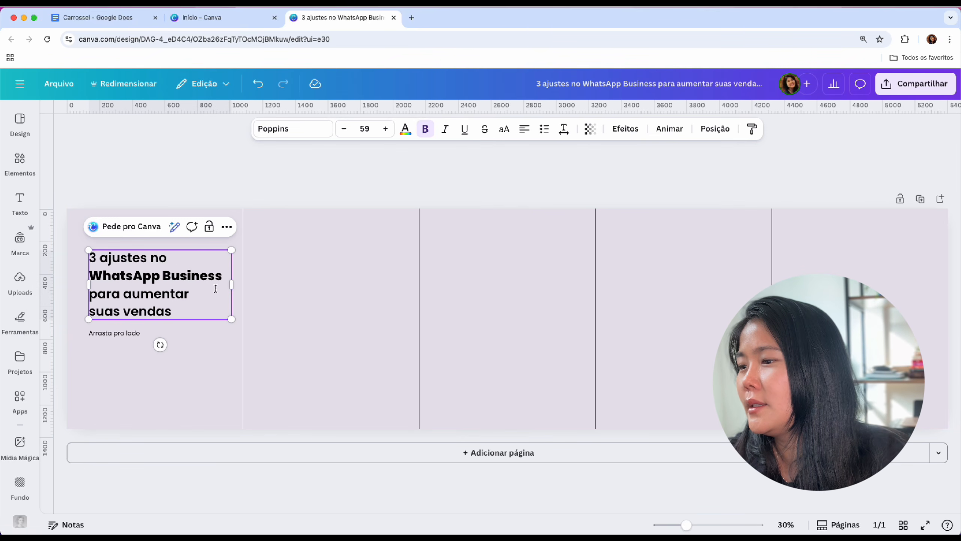
key("super+a")
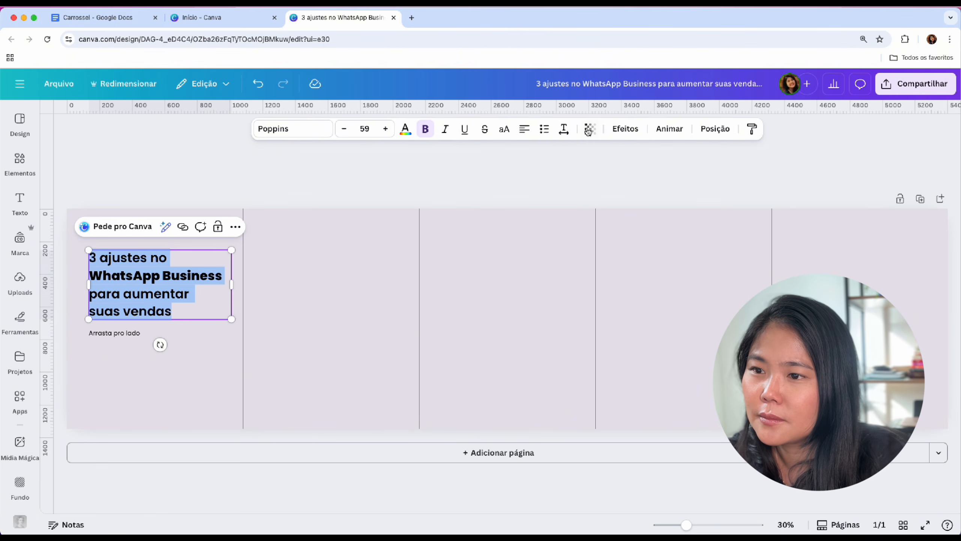
left_click(564, 129)
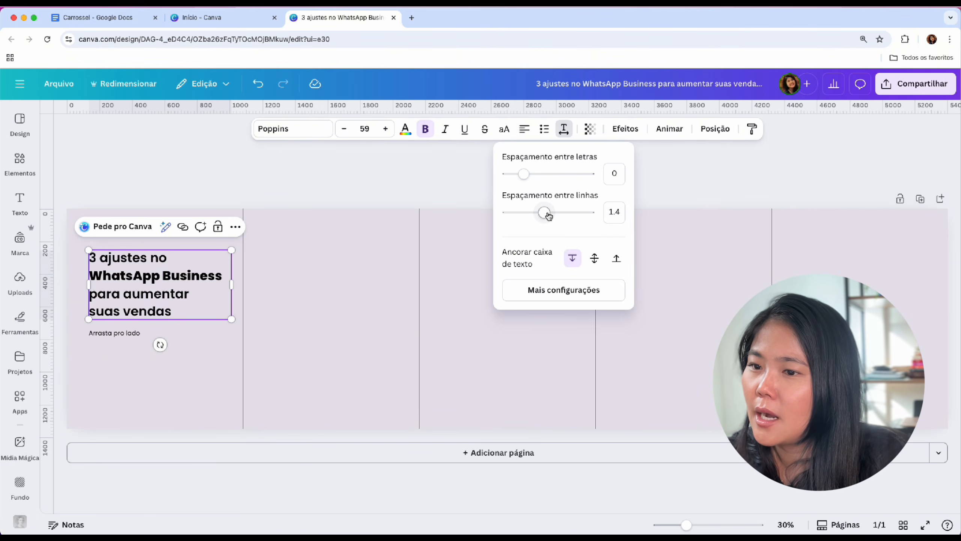
left_click_drag(549, 215, 537, 213)
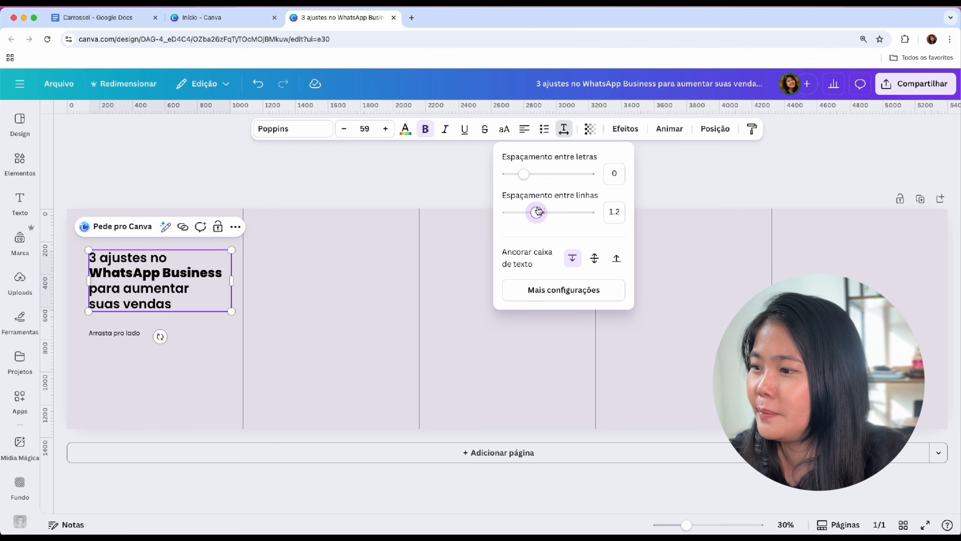
left_click_drag(523, 173, 521, 177)
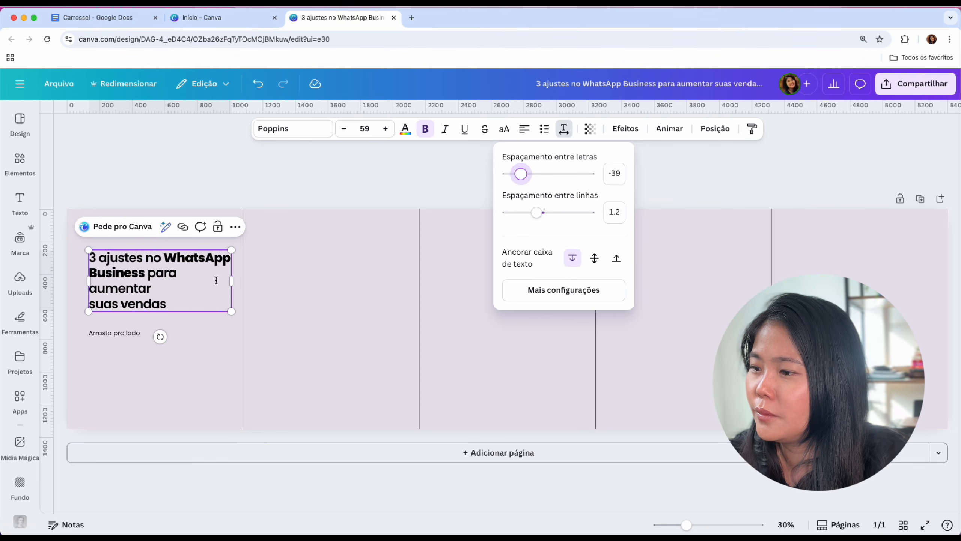
Step: Narrow the headline box to about 848 px and move it down closer to "Arrasta pro lado"
left_click_drag(229, 281, 225, 281)
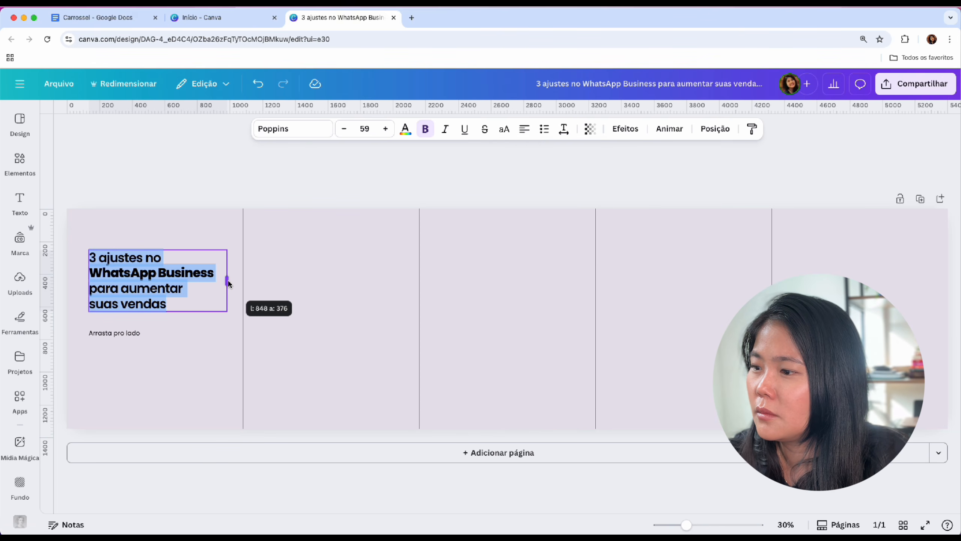
left_click(262, 183)
left_click_drag(154, 303, 150, 309)
Step: Rework the headline's line breaks so "no WhatsApp" and "Business para" start new lines, and remove the break before "suas vendas"
left_click(156, 268)
left_click(154, 285)
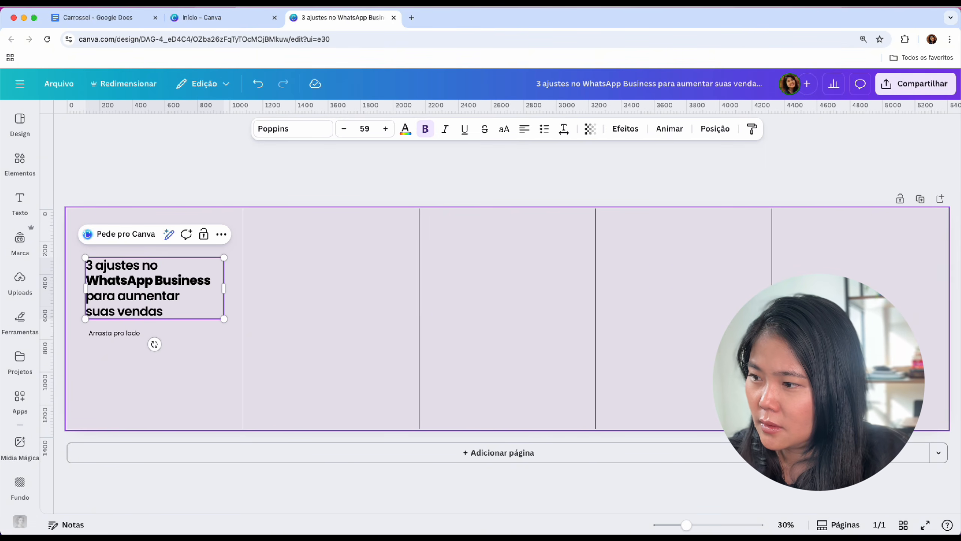
key("Return")
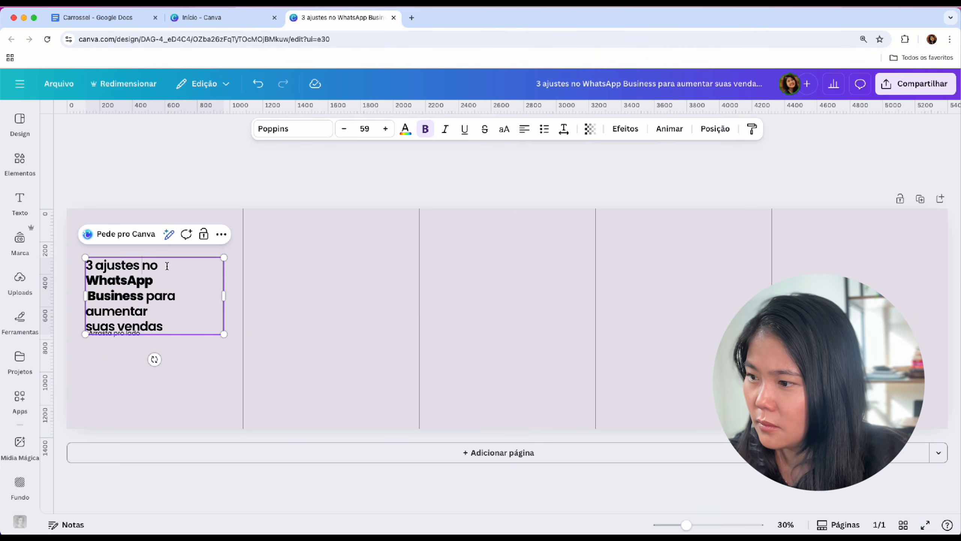
key("Return")
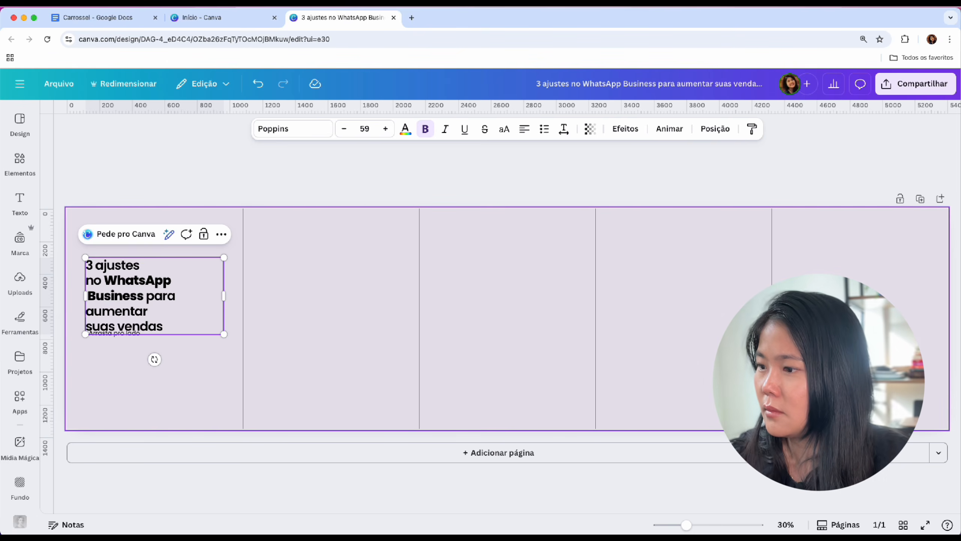
key("BackSpace")
Step: Narrow the headline box so "vendas" wraps onto the last line, and move it up, left-aligned with "Arrasta pro lado"
left_click_drag(224, 296, 189, 297)
left_click(204, 305)
left_click_drag(128, 314, 131, 290)
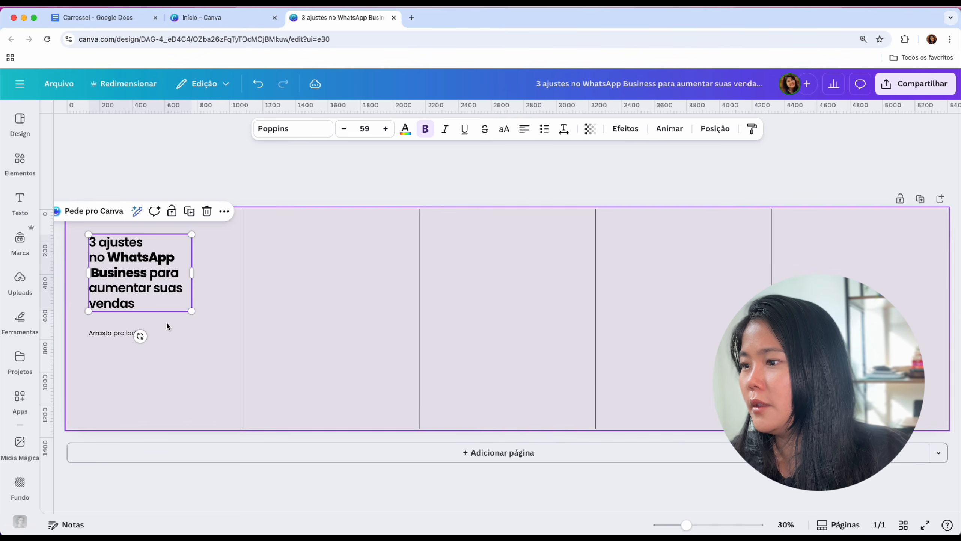
left_click_drag(194, 267, 188, 272)
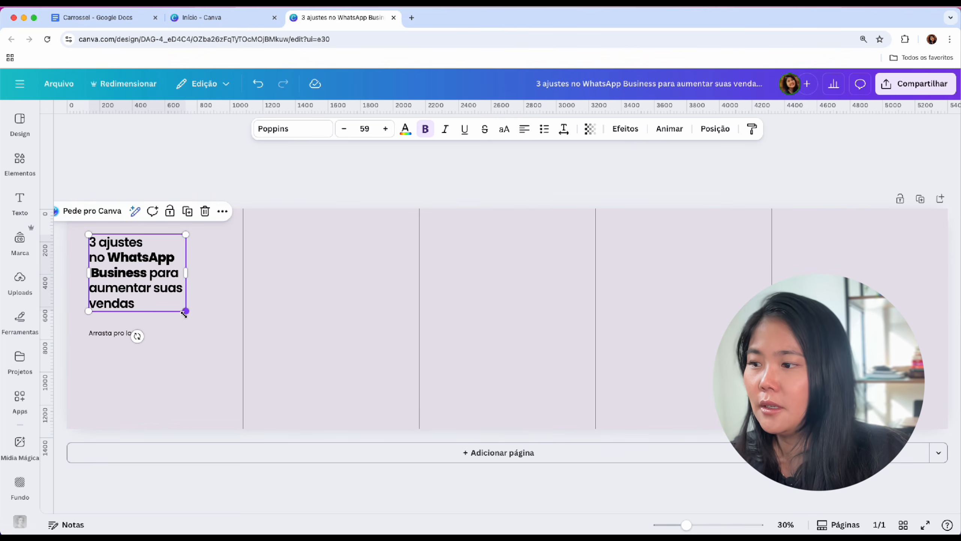
Step: Scale the headline up to font size 73 and reposition both text boxes so "Arrasta pro lado" sits closely beneath it
left_click_drag(191, 311, 204, 335)
left_click_drag(130, 333, 130, 342)
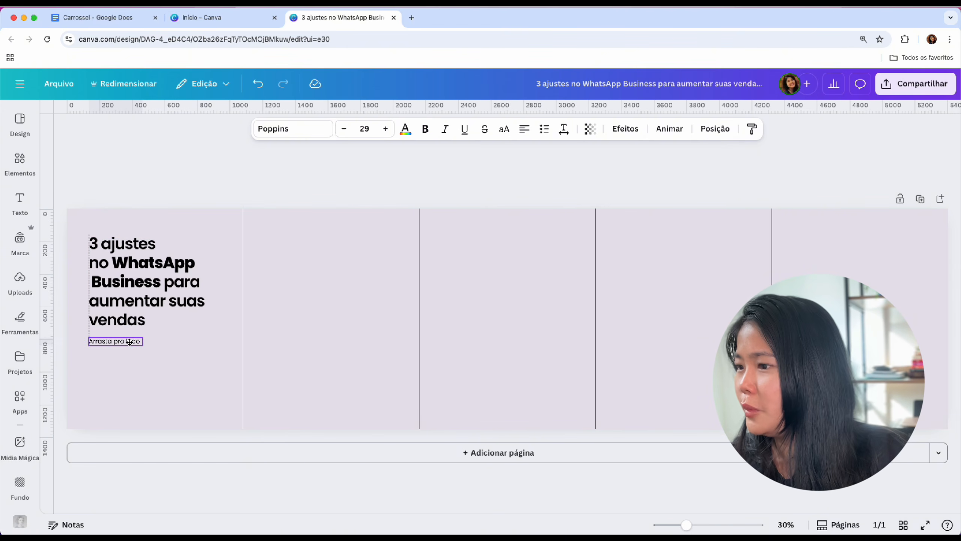
left_click_drag(143, 276, 142, 278)
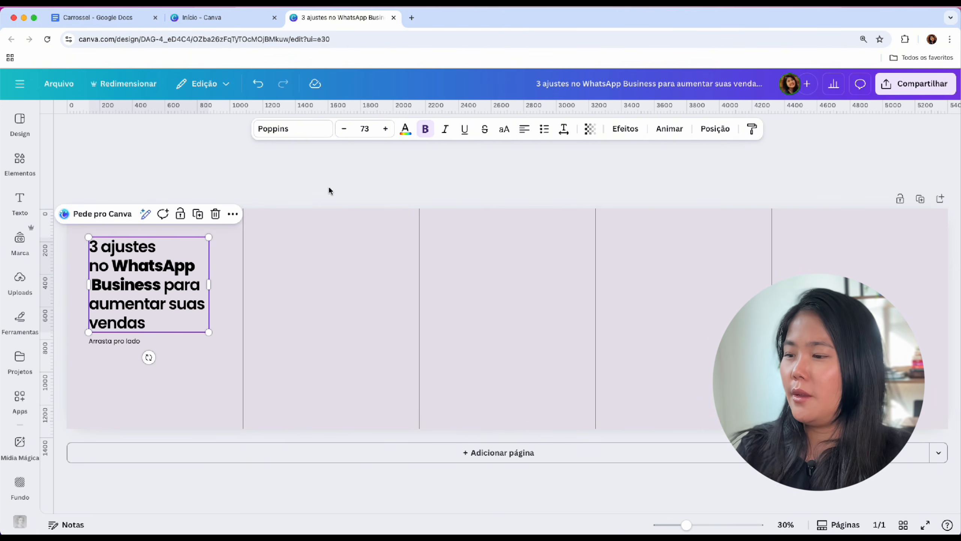
left_click(369, 227)
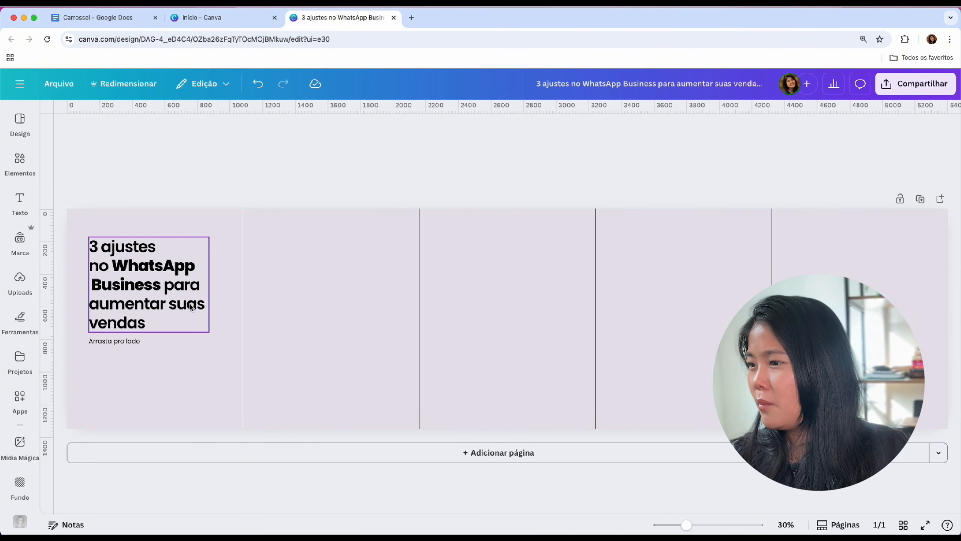
Step: Delete the stray space before "Business" so that line aligns with the rest of the headline
left_click(108, 287)
left_click(94, 291)
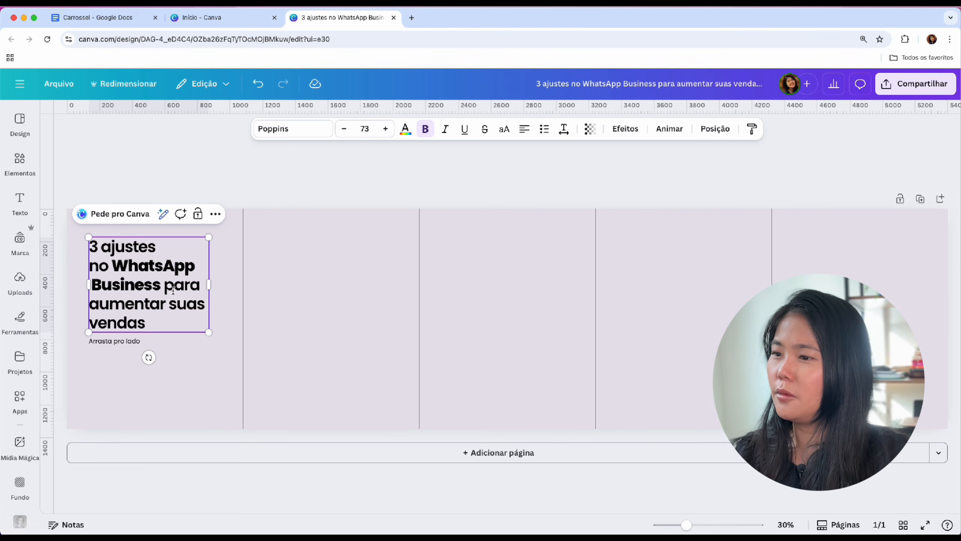
key("BackSpace")
left_click(326, 318)
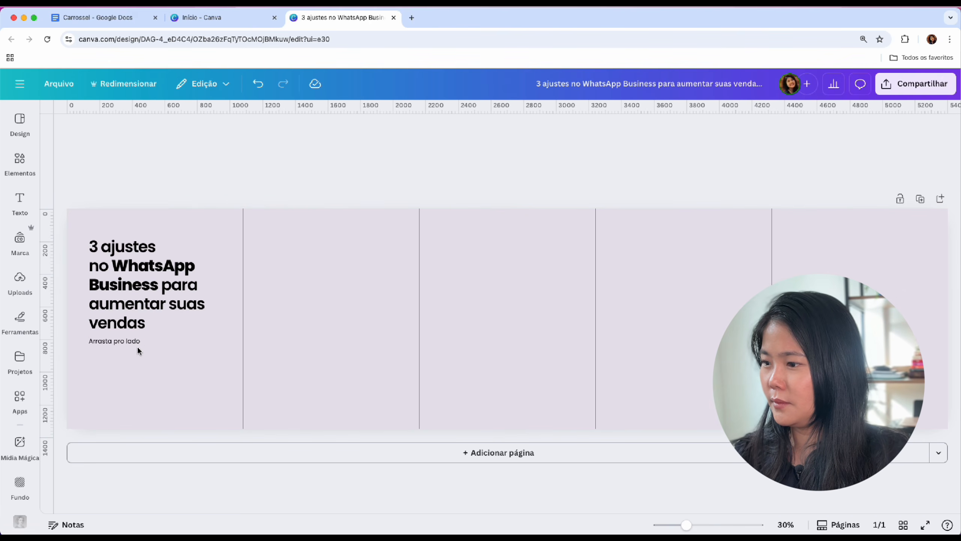
Step: Increase the font size of "Arrasta pro lado" by one step and nudge it into place under the headline
left_click(123, 342)
left_click_drag(123, 343, 124, 344)
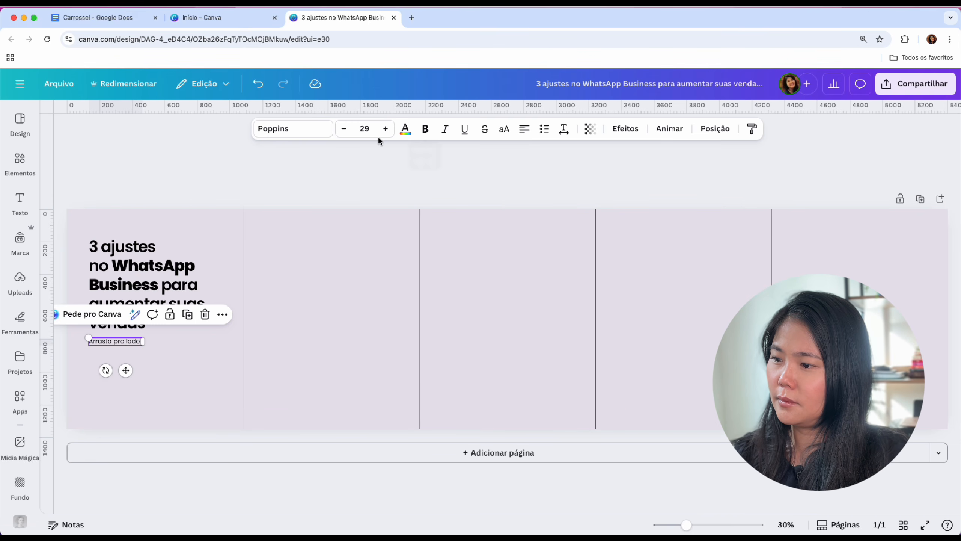
left_click(386, 129)
left_click(264, 183)
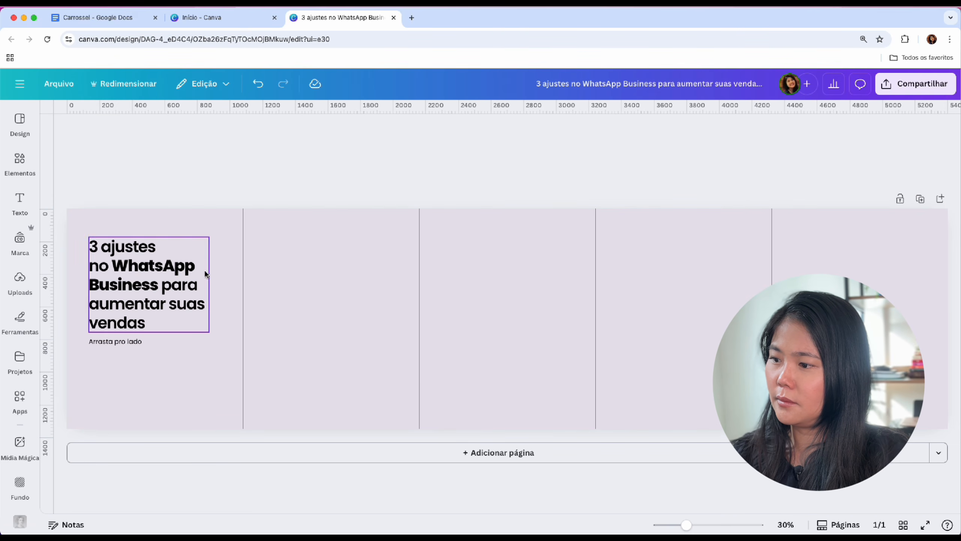
left_click_drag(135, 343, 134, 342)
Step: Tighten the headline's line spacing to about 1.15
left_click(153, 295)
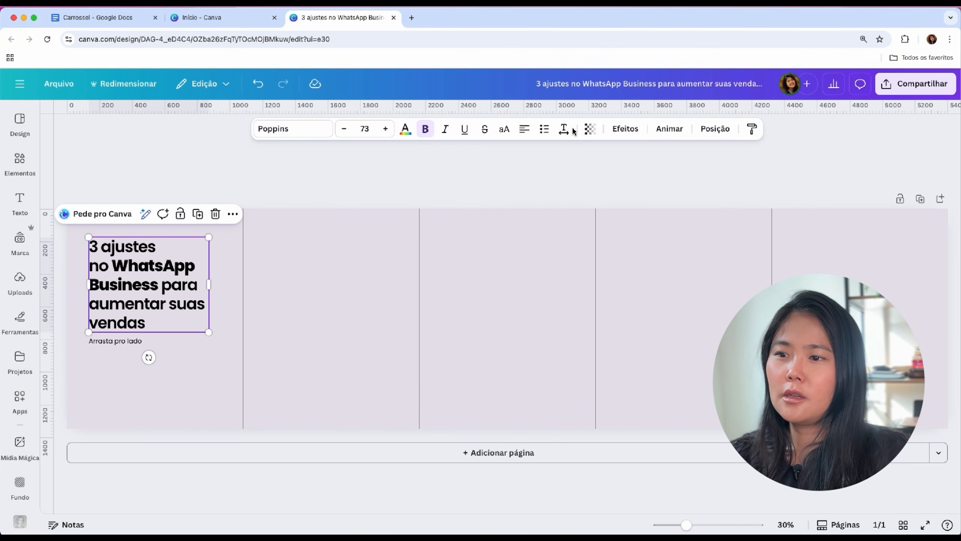
left_click(561, 130)
left_click_drag(536, 213, 533, 213)
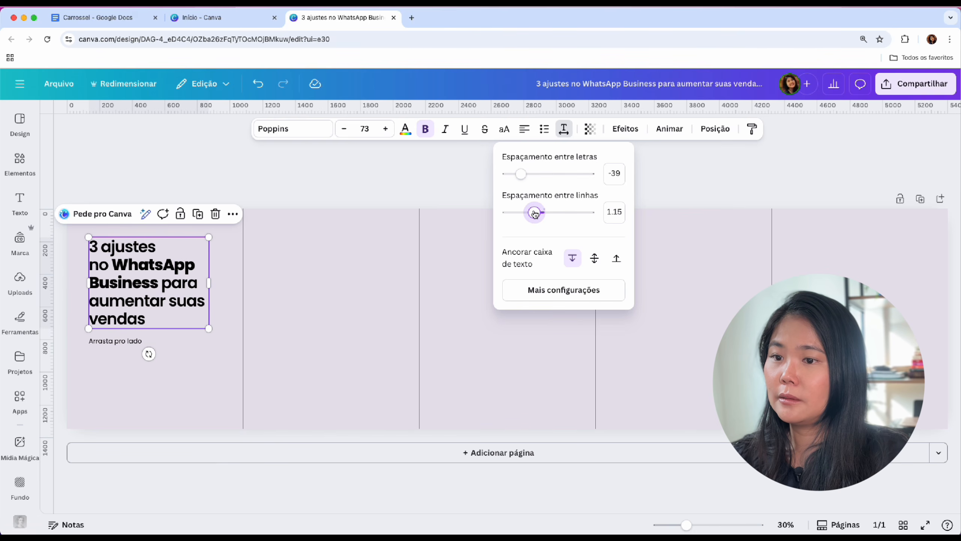
left_click(320, 178)
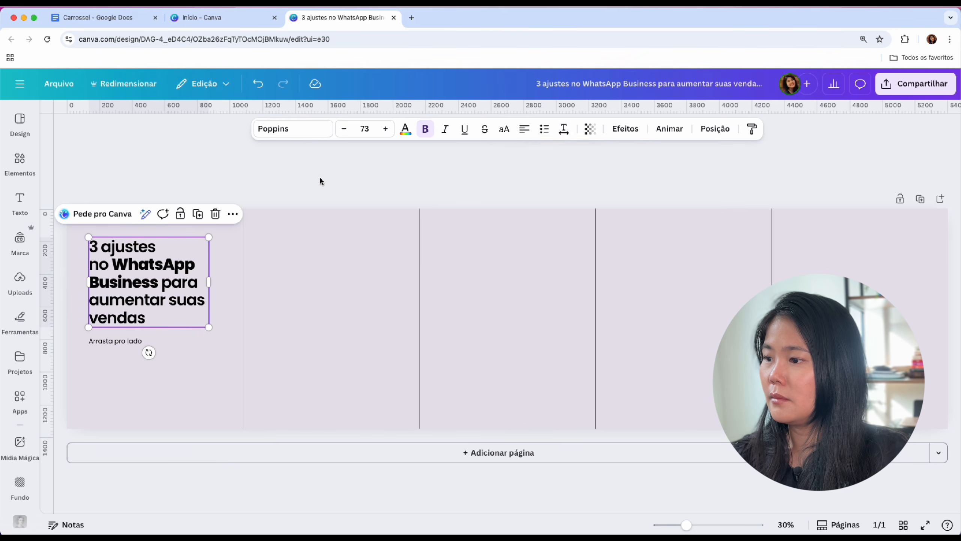
Step: Move the headline down so it sits directly above "Arrasta pro lado", keeping both text boxes on the same left margin
left_click_drag(178, 262, 178, 271)
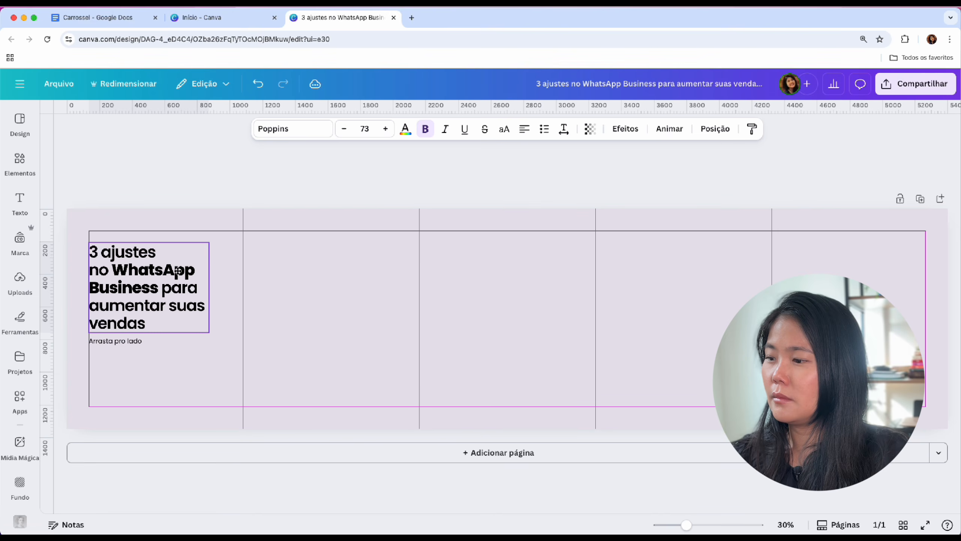
left_click(324, 186)
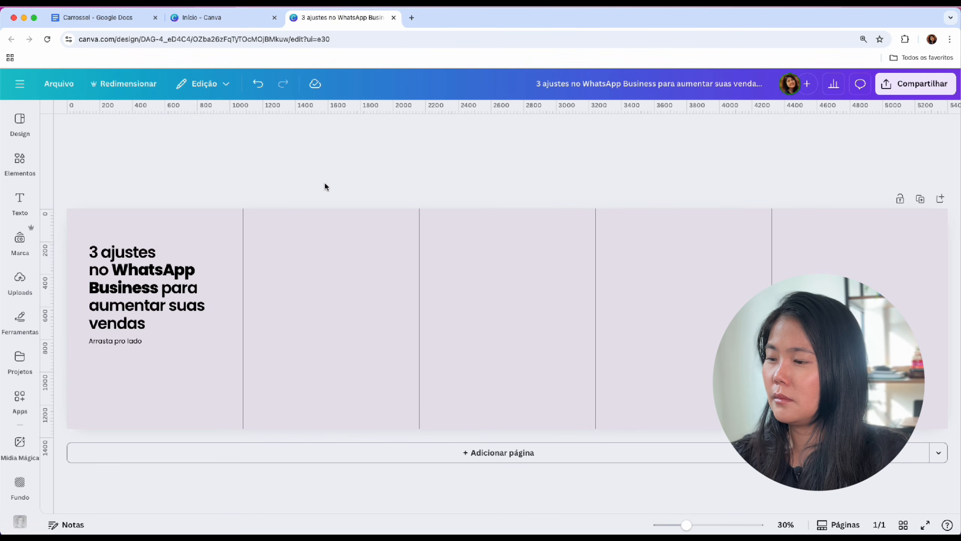
left_click(113, 342)
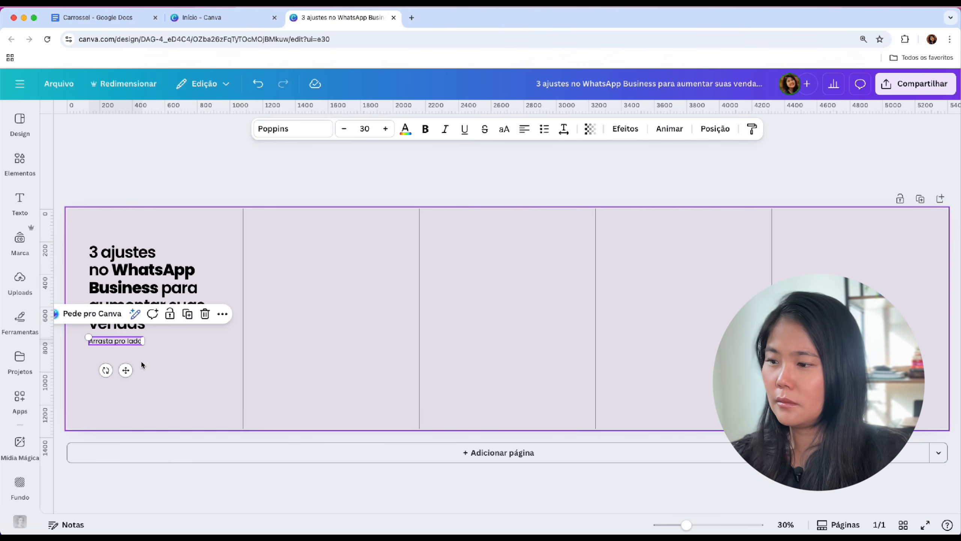
key("Escape")
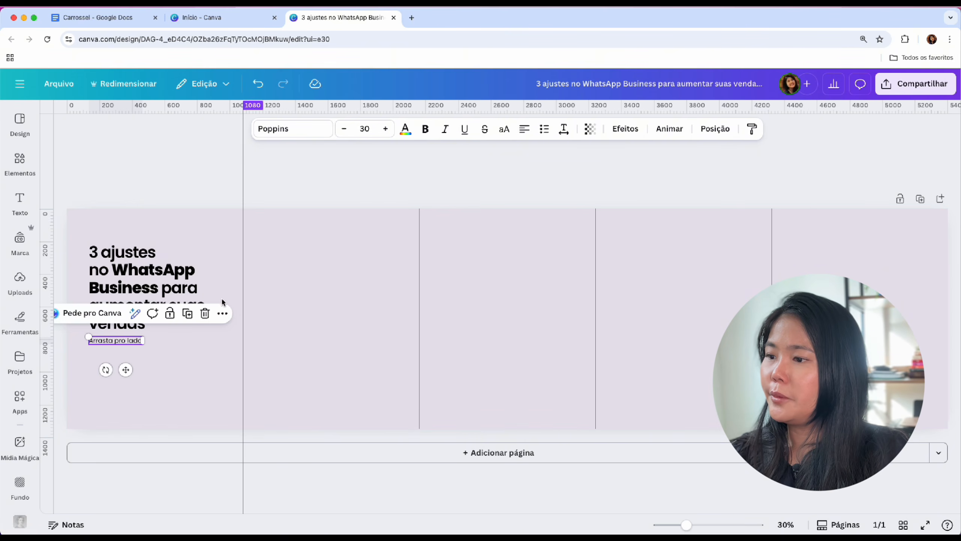
left_click(175, 183)
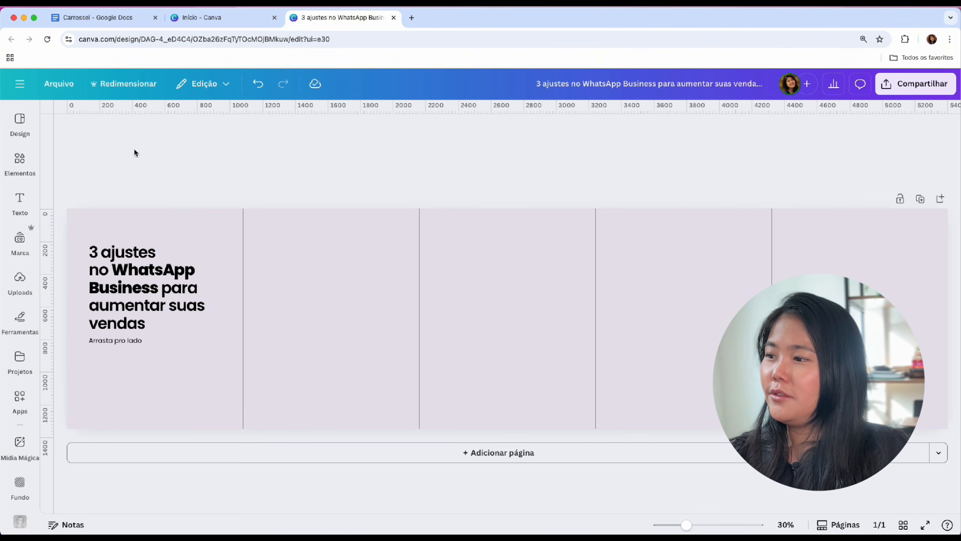
Step: Search the elements library for "celular" and show all of the photo results
left_click(18, 168)
left_click(83, 142)
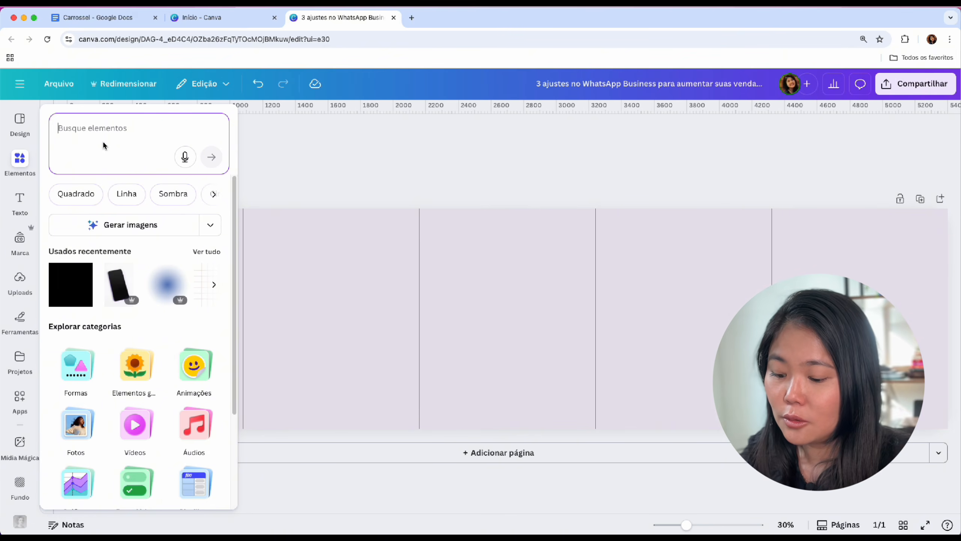
left_click(103, 145)
type("ce")
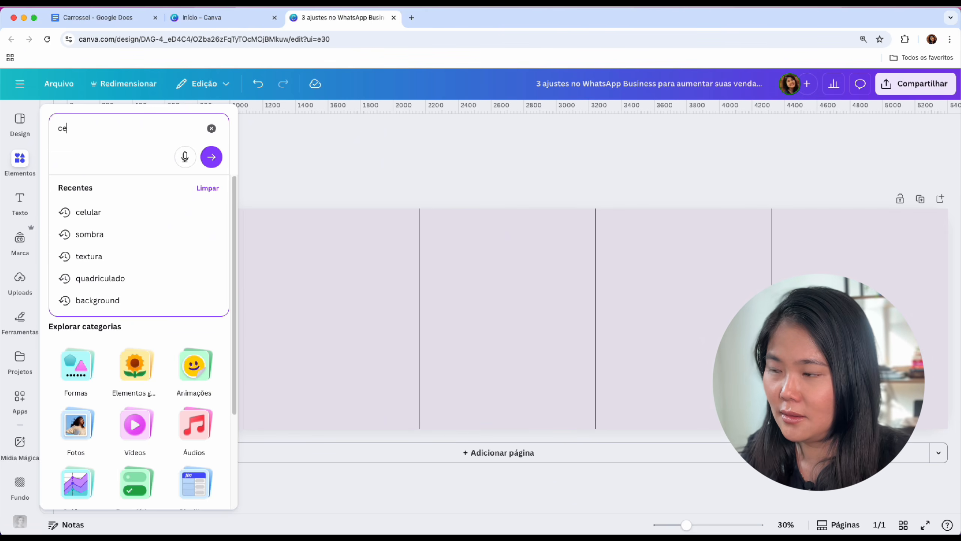
type("lular")
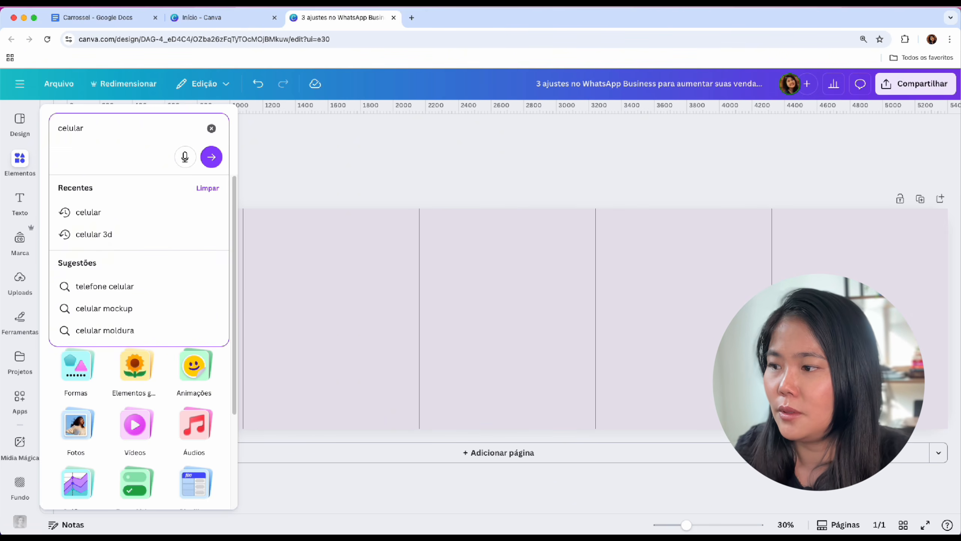
key("Return")
scroll(158, 428, "down", 2)
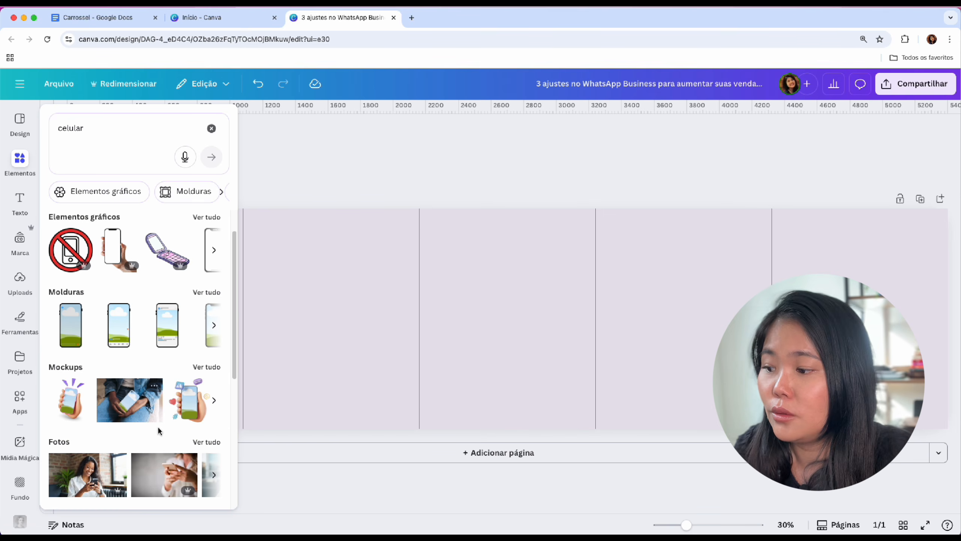
scroll(169, 418, "down", 1)
left_click(206, 436)
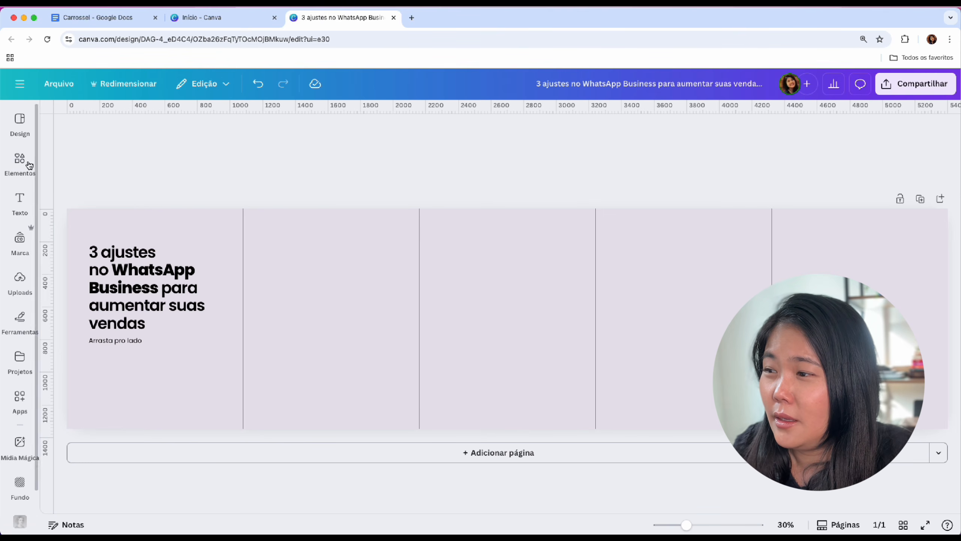
Step: Look through the "celular" photos for a phone image suited to the cover
mouse_move(29, 165)
scroll(162, 357, "down", 3)
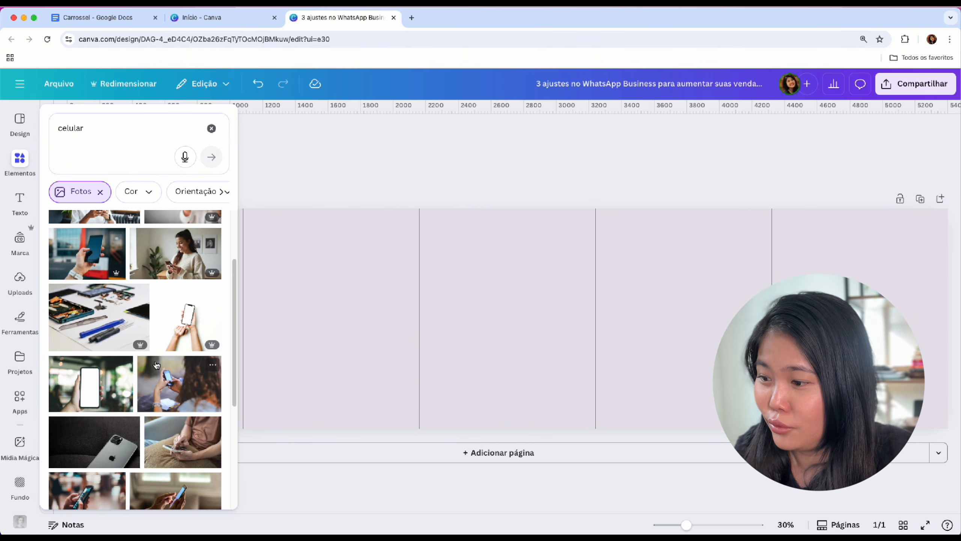
scroll(172, 375, "down", 4)
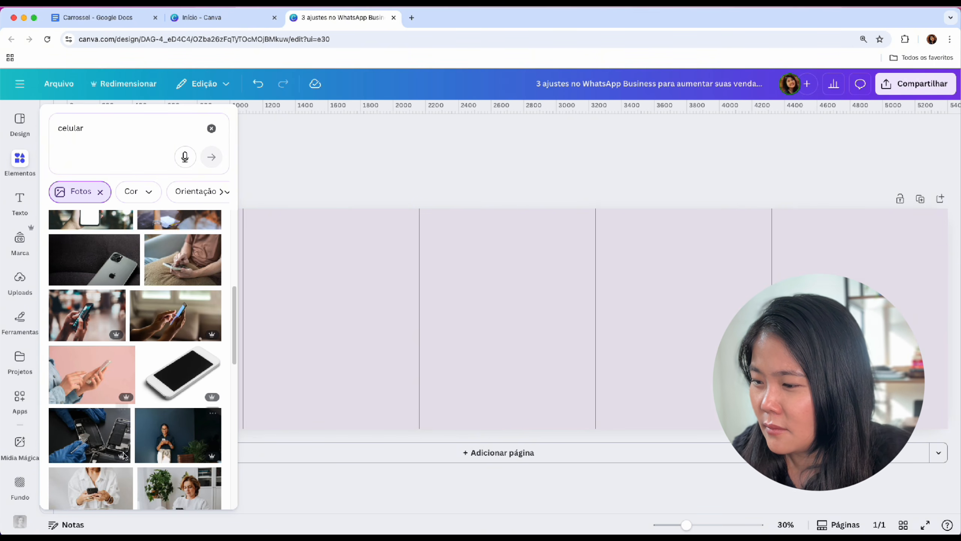
scroll(137, 458, "down", 3)
scroll(136, 458, "down", 6)
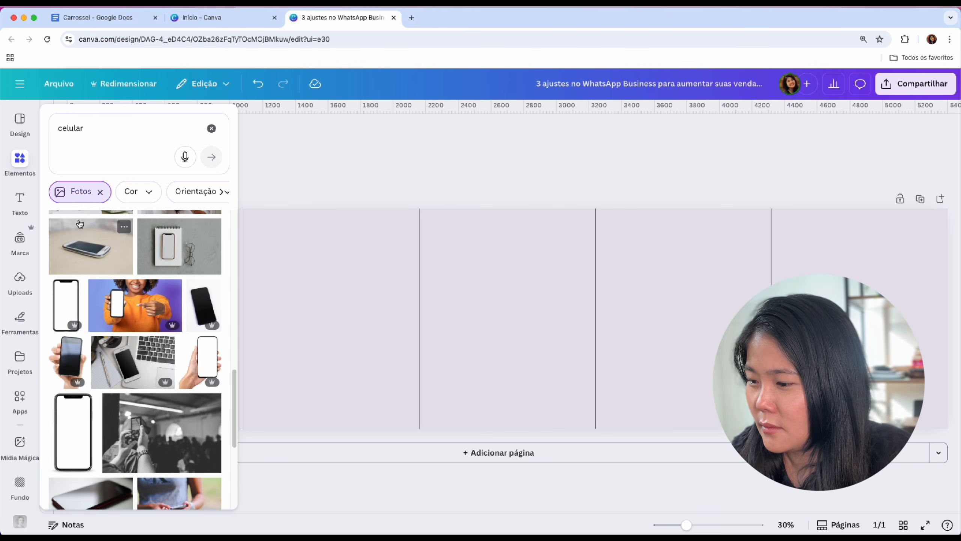
scroll(151, 374, "down", 8)
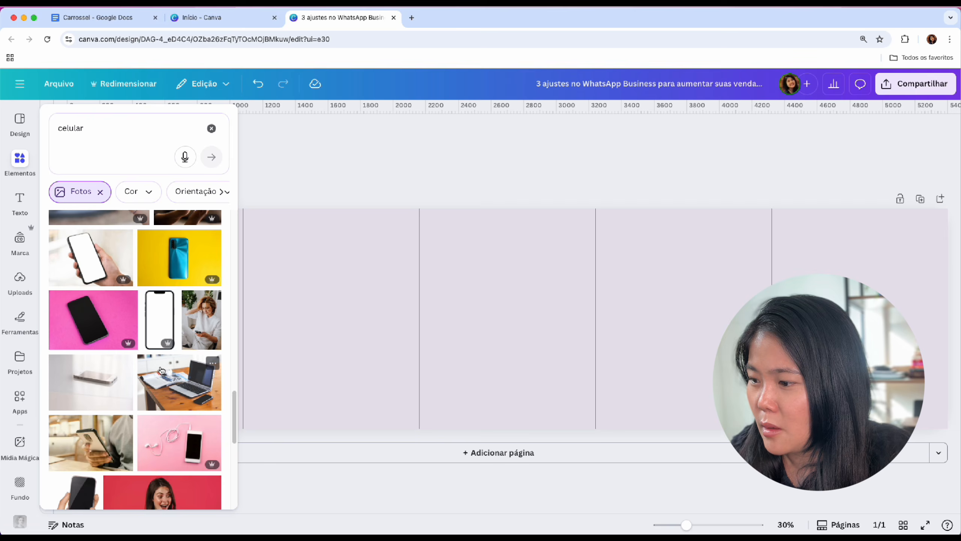
scroll(156, 372, "up", 15)
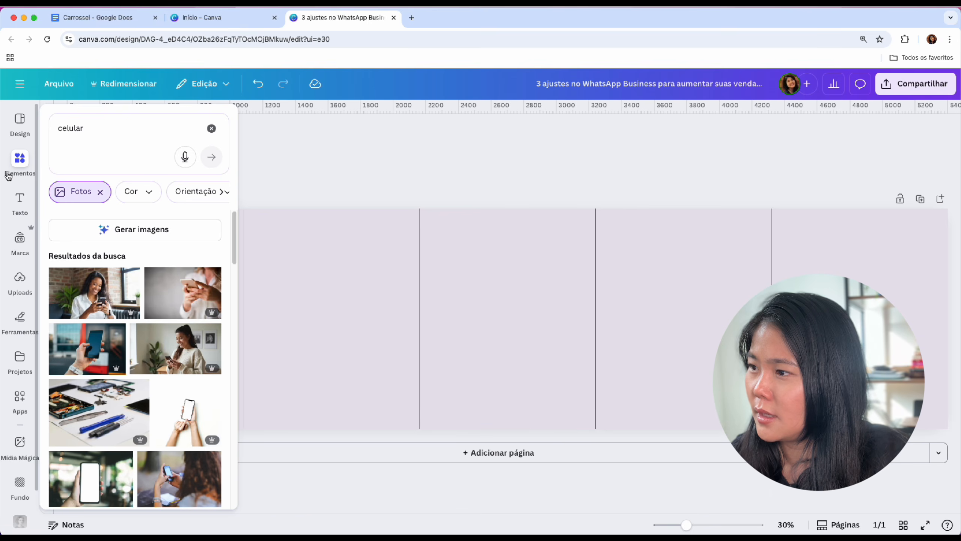
Step: Search the photos for "mexendo no celular" and look through the results for a cover image
left_click(69, 128)
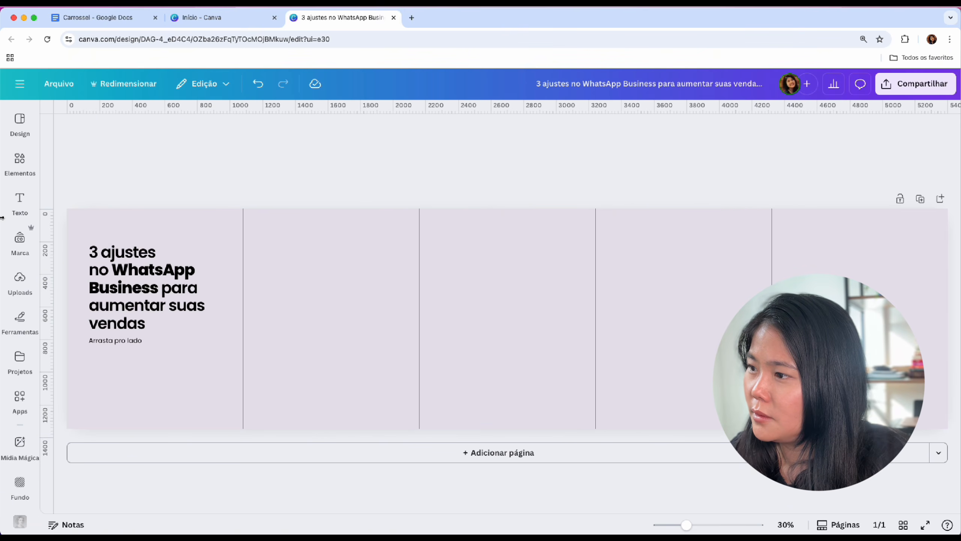
mouse_move(19, 159)
left_click(55, 129)
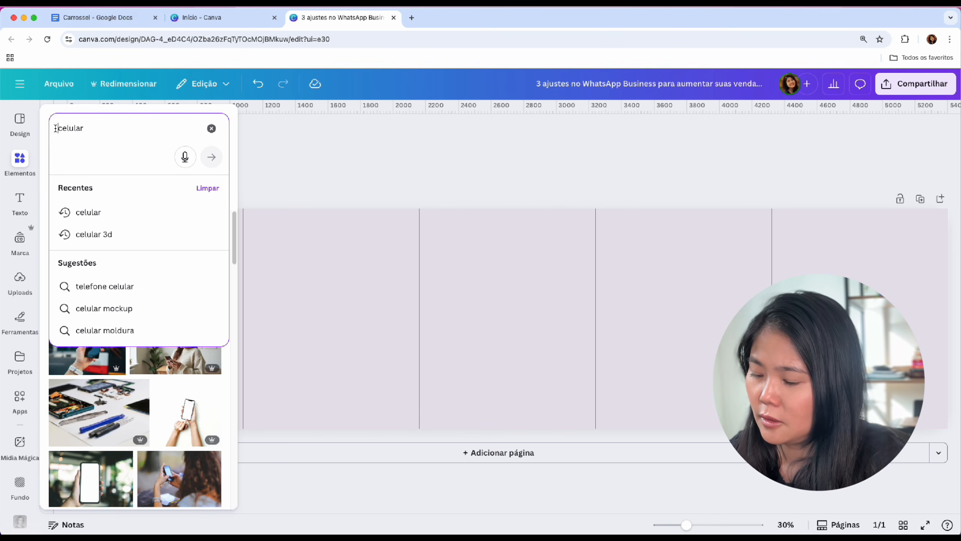
type("mexendo no")
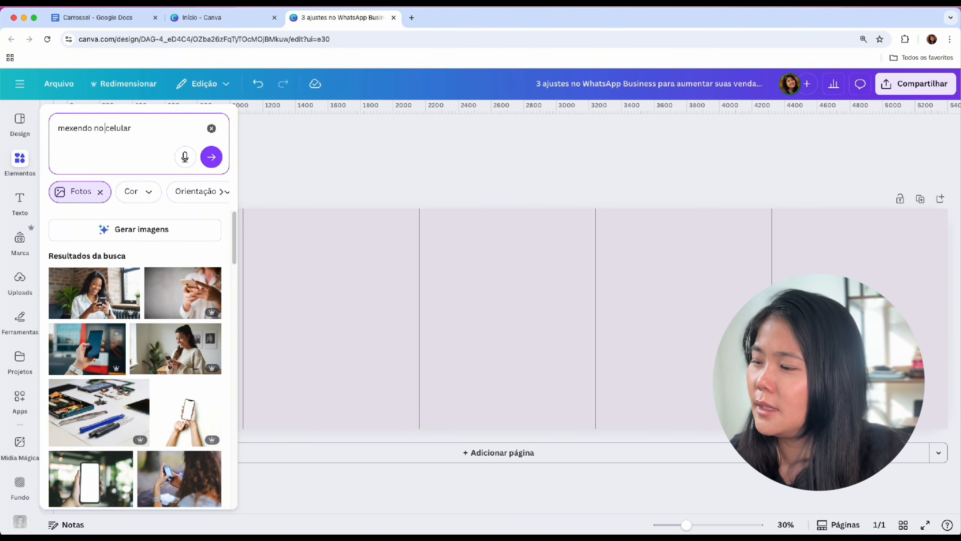
key("Return")
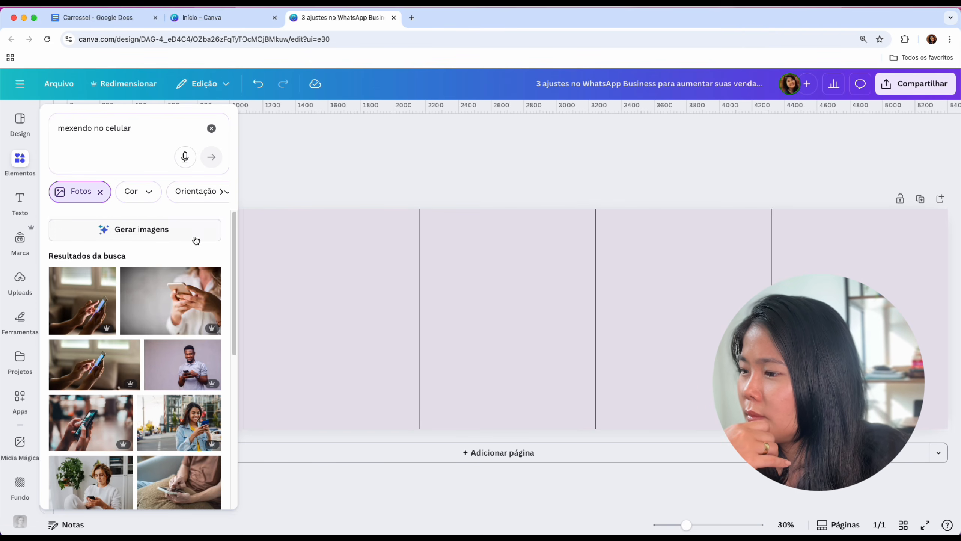
scroll(181, 417, "down", 5)
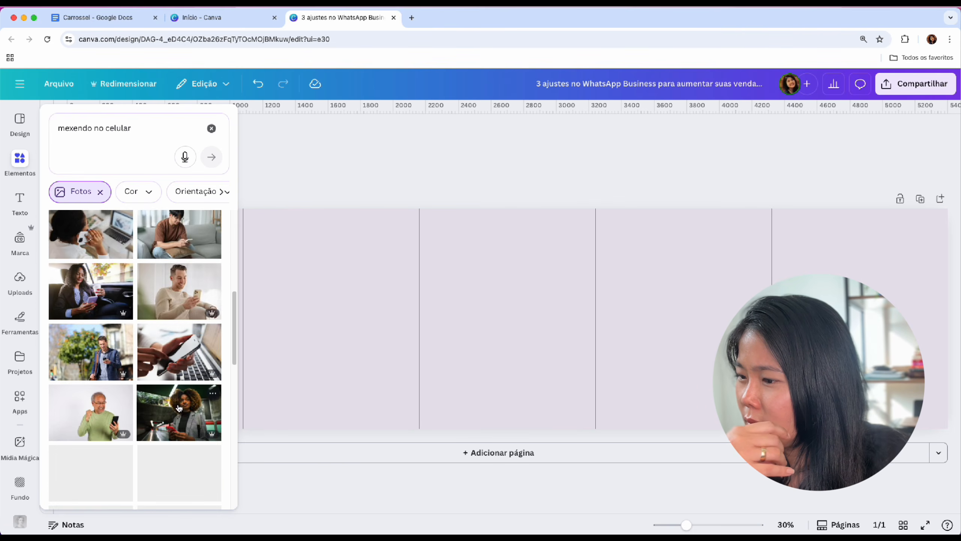
scroll(179, 379, "down", 5)
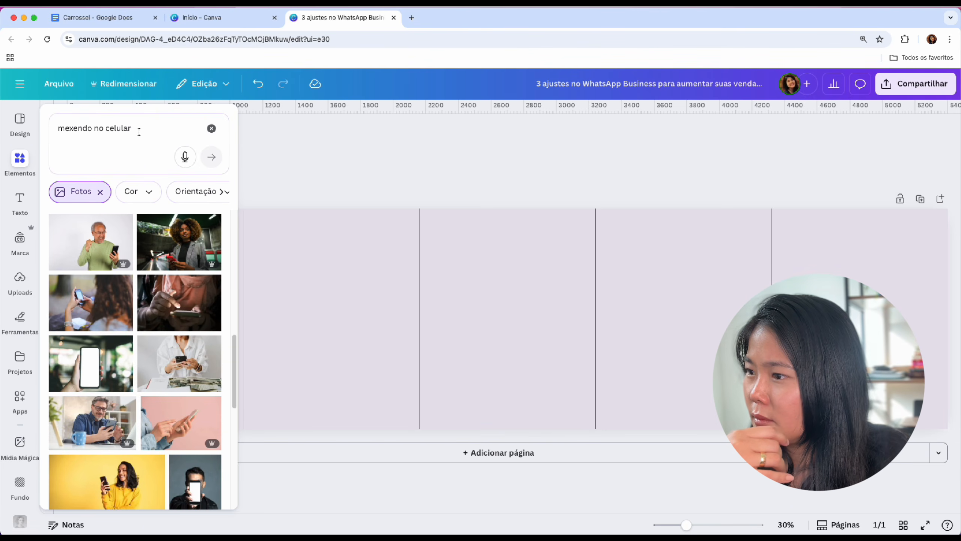
Step: Change the photo search to "mexendo no whatsapp" and look through the results
left_click_drag(138, 131, 106, 127)
type("whatsapp")
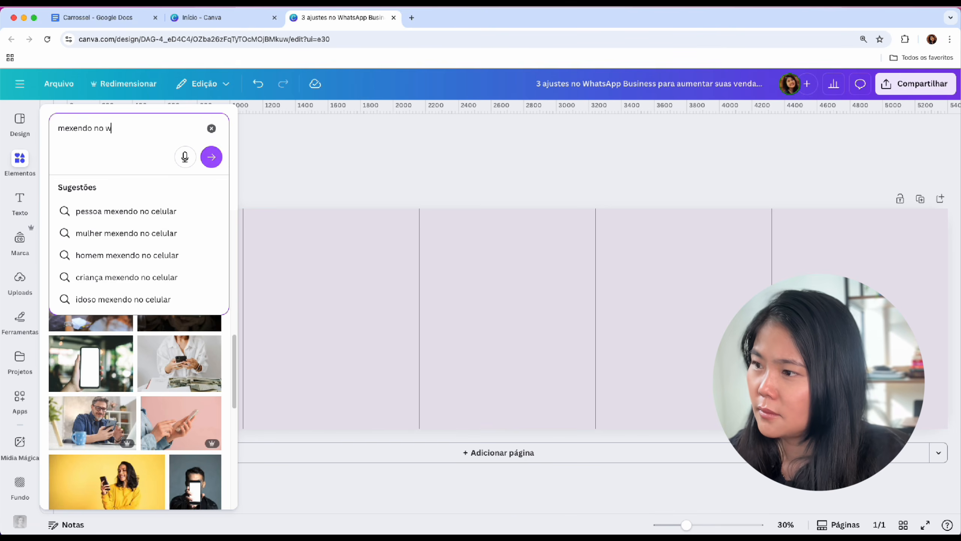
key("Return")
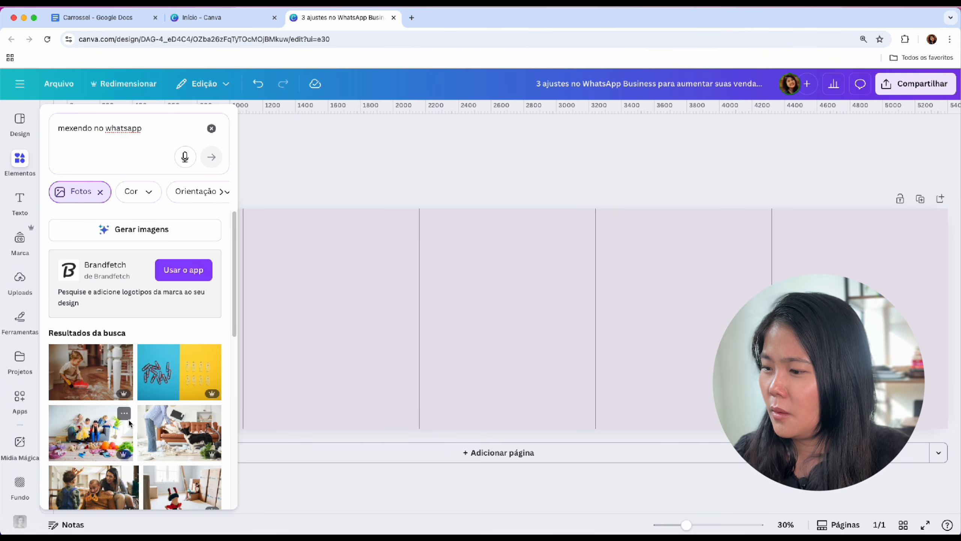
scroll(114, 303, "down", 6)
Step: Search the photos for "whatsapp" and insert the pink-background photo of hands holding a phone with a blue chat
left_click(110, 127)
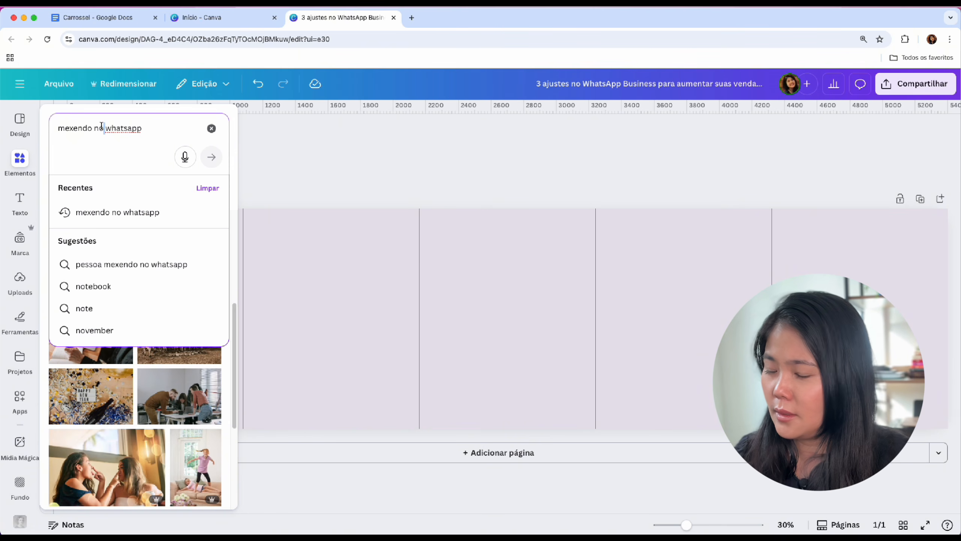
left_click_drag(105, 127, 63, 120)
key("BackSpace")
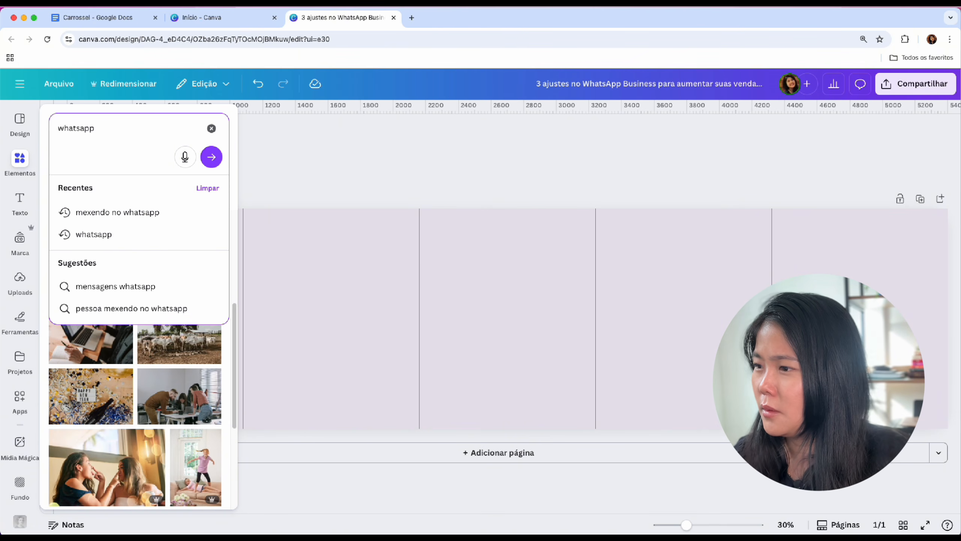
key("Return")
scroll(195, 394, "down", 5)
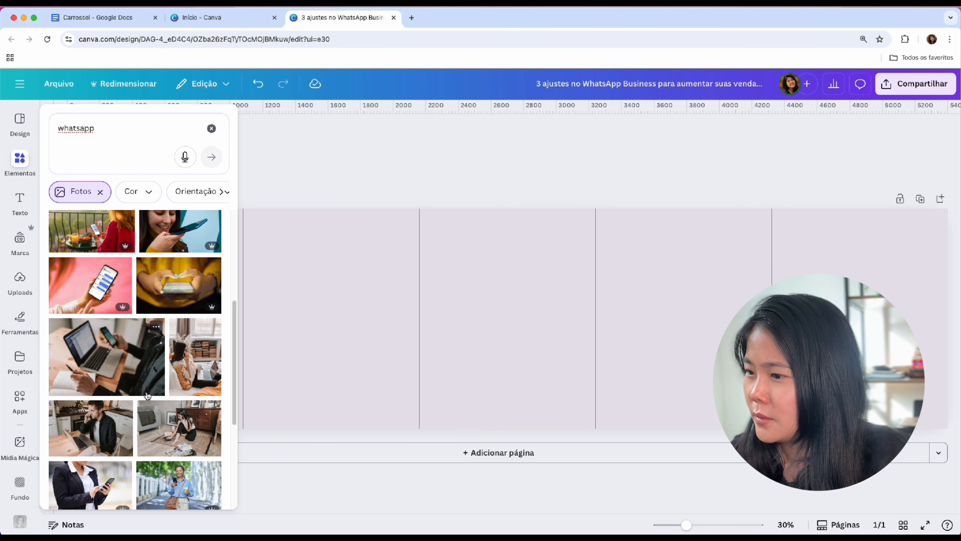
left_click(104, 289)
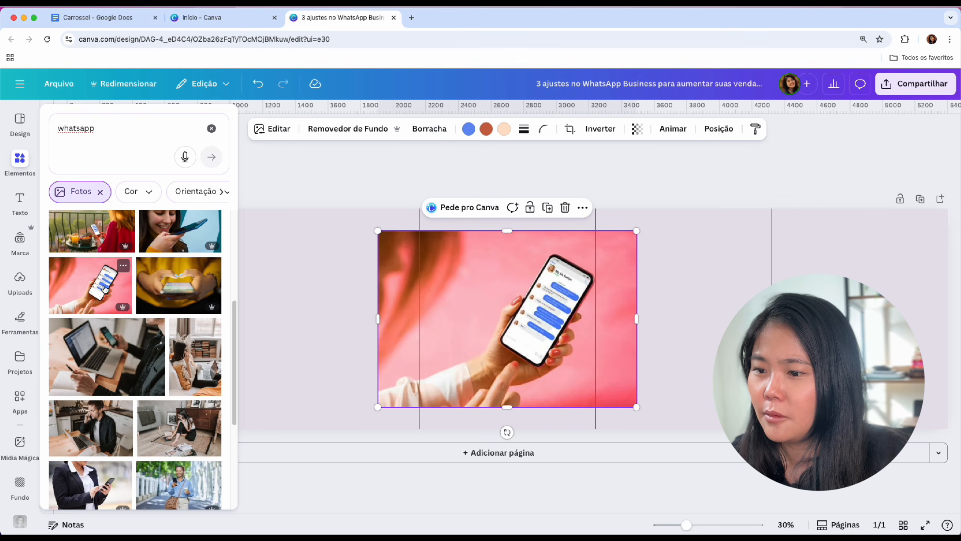
Step: Remove the phone photo's background and place the cutout in the bottom-left corner of the first card
left_click_drag(547, 359, 490, 352)
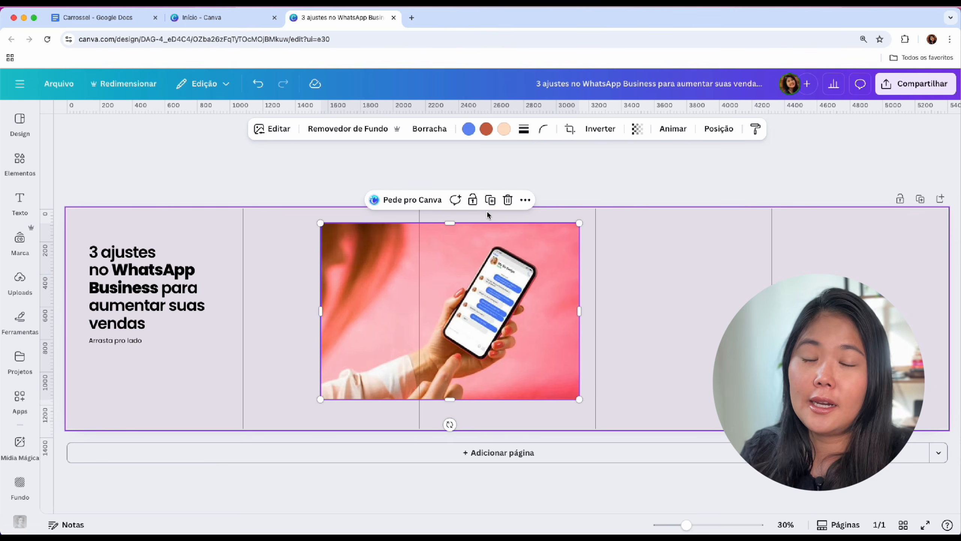
left_click(349, 129)
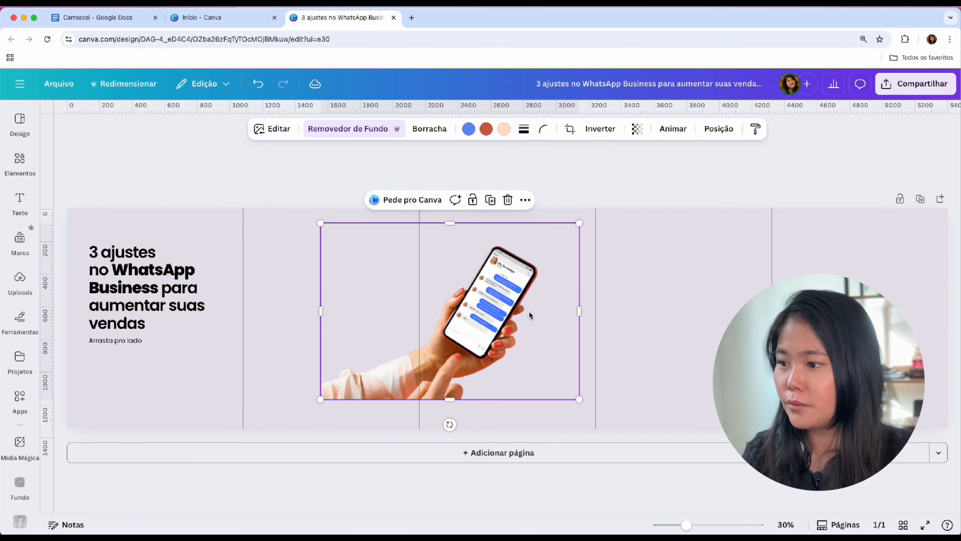
left_click_drag(528, 314, 256, 312)
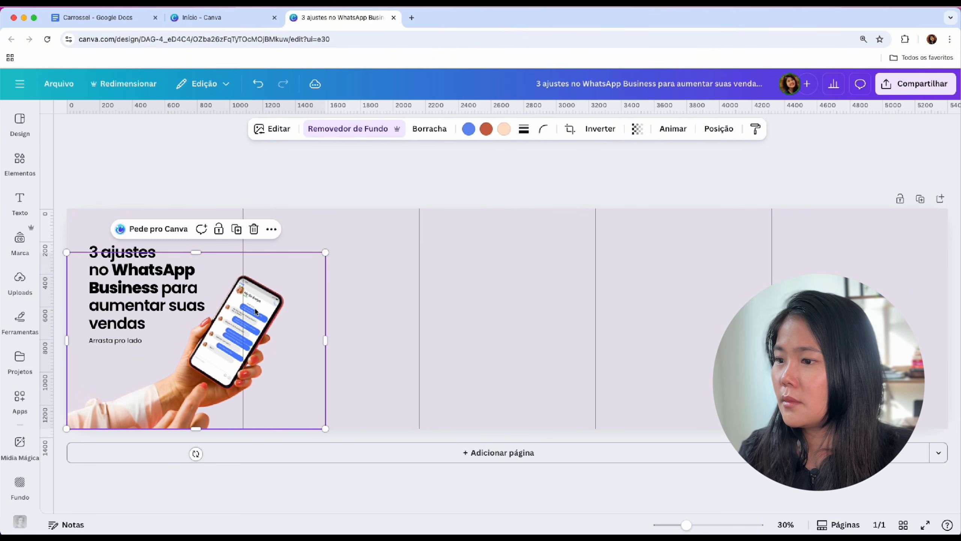
Step: Scale the phone cutout down, keeping it anchored to the bottom-left corner of the first card
left_click_drag(326, 252, 291, 276)
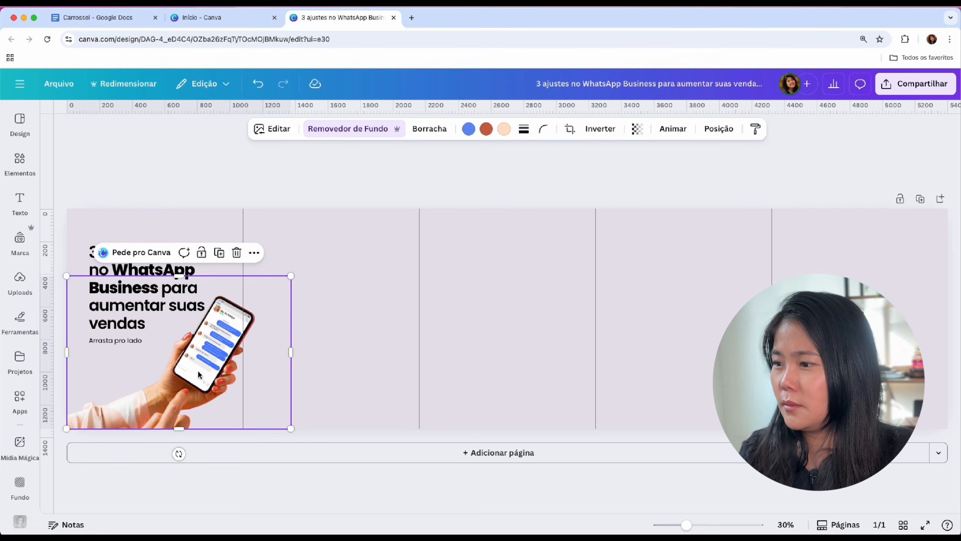
left_click_drag(200, 369, 215, 352)
left_click_drag(216, 356, 216, 356)
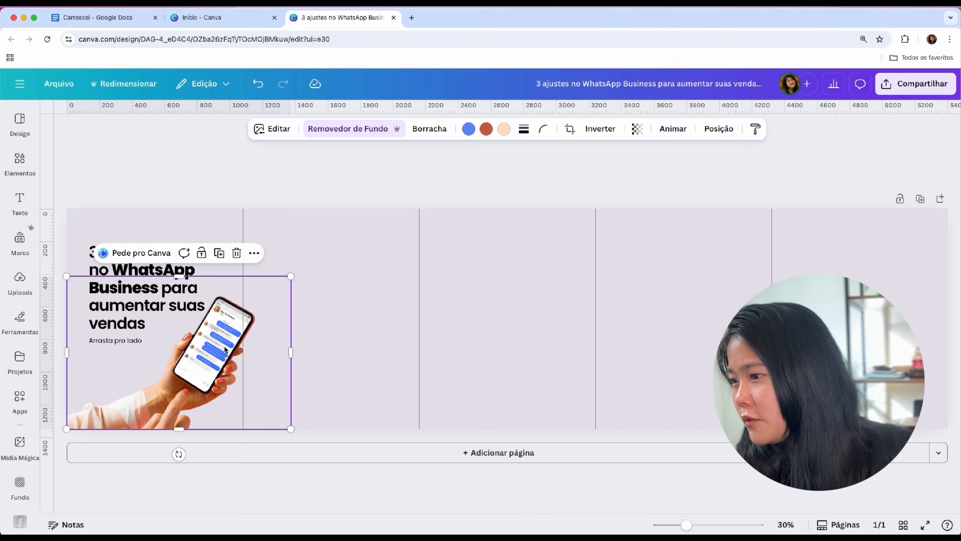
Step: Try a smaller size for the phone cutout in the card's bottom-left corner and scale it back up
left_click_drag(67, 276, 84, 287)
left_click_drag(170, 341, 153, 341)
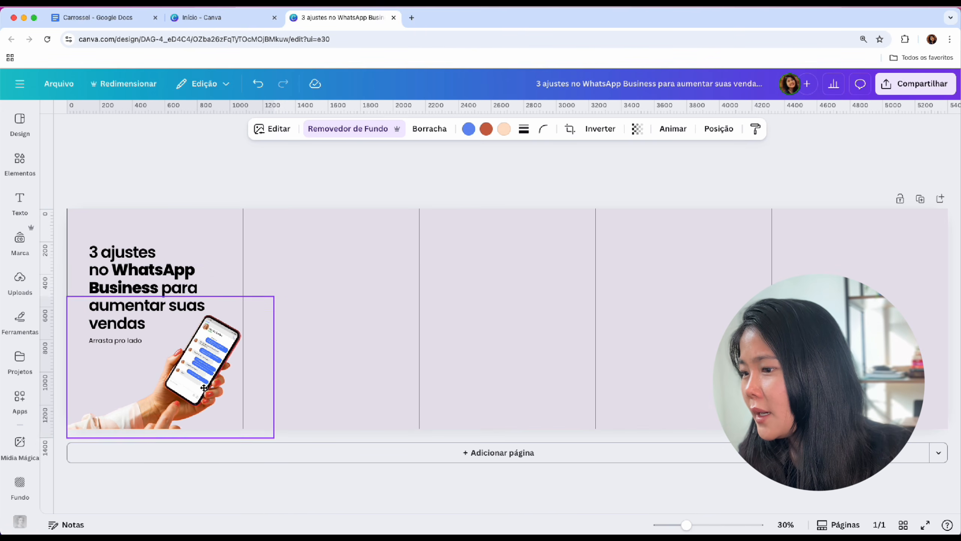
left_click_drag(274, 289, 291, 276)
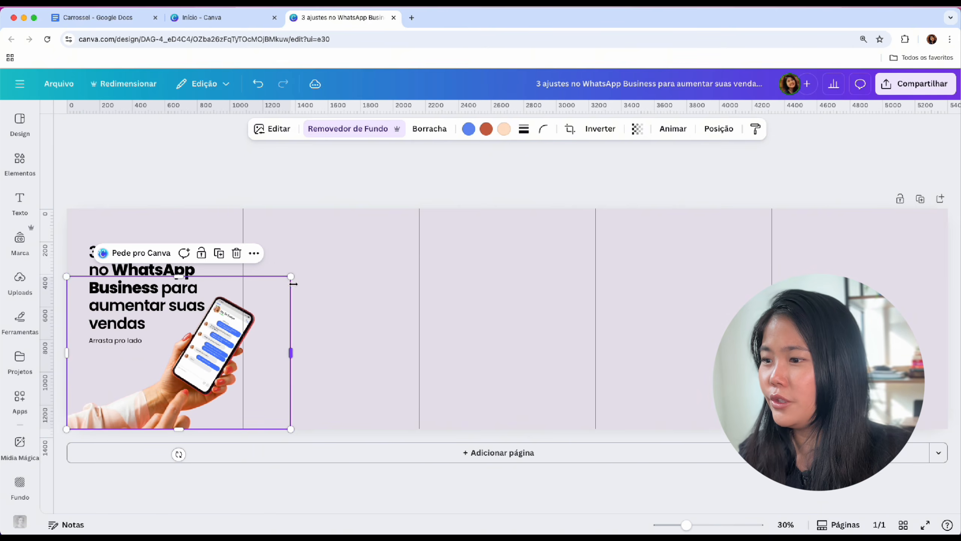
Step: Nudge the phone cutout slightly down so the forearm is cropped by the page's bottom edge
left_click(361, 181)
left_click_drag(199, 401, 202, 406)
left_click(301, 175)
Step: Move the headline and the "Arrasta pro lado" line together slightly up on the first card
left_click(173, 269)
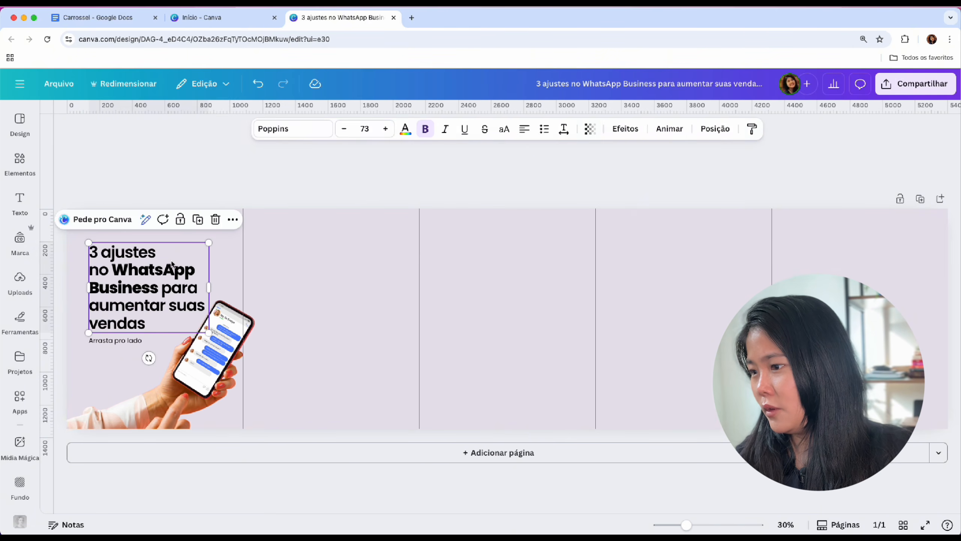
left_click(133, 341, "shift")
left_click_drag(130, 293, 130, 280)
left_click(299, 172)
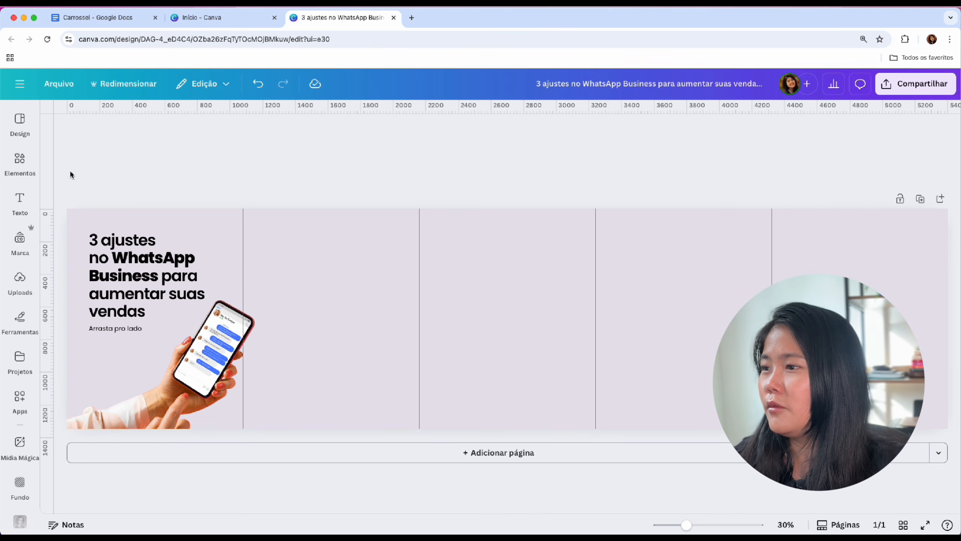
Step: Search the elements for "sombra" without the photo filter and insert the blurred round blue shadow graphic
left_click(19, 159)
left_click(90, 129)
double_click(90, 129)
type("sombra")
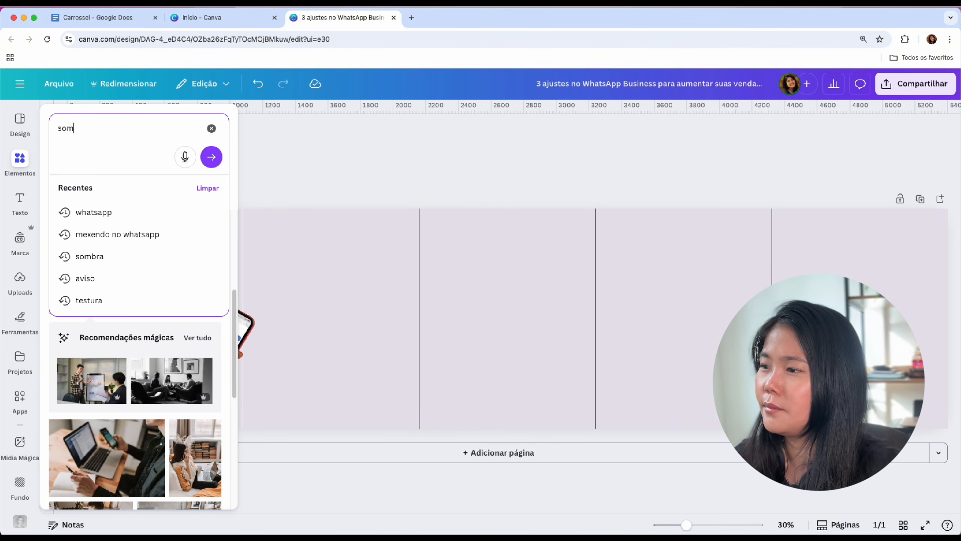
key("Return")
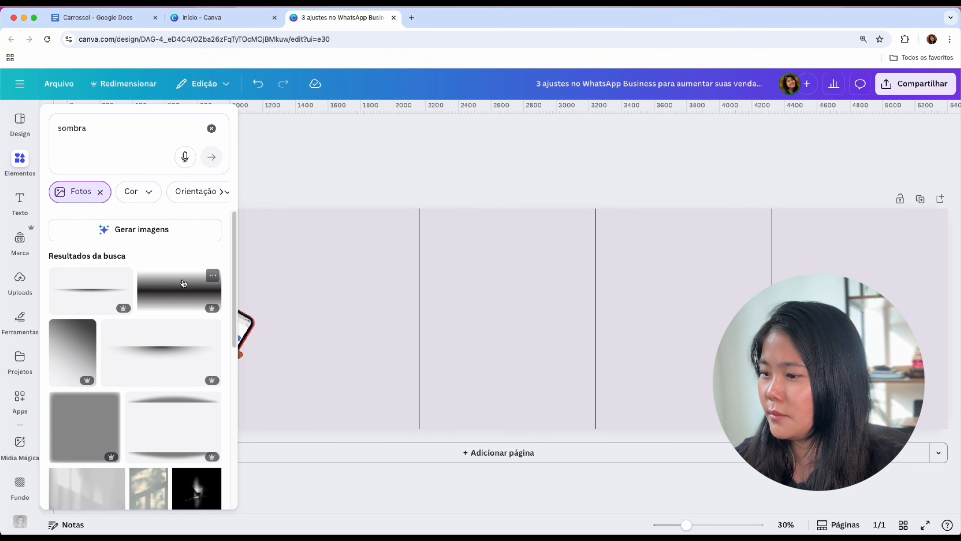
scroll(151, 394, "down", 5)
scroll(155, 415, "down", 5)
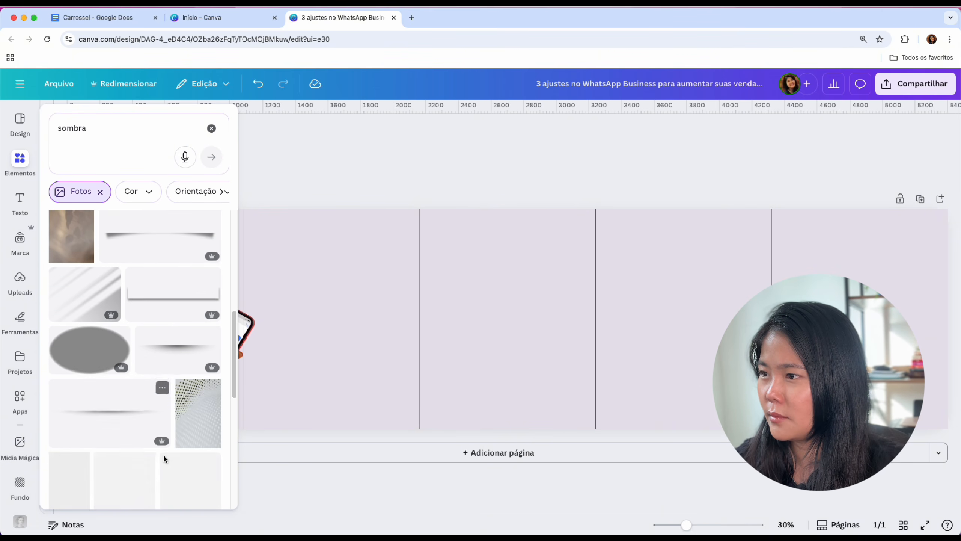
left_click(102, 192)
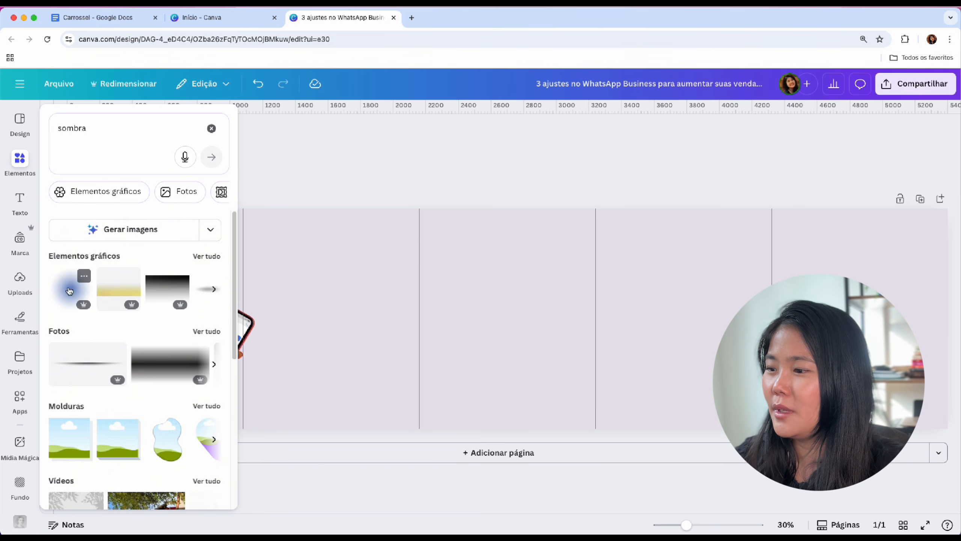
left_click(119, 197)
left_click(78, 287)
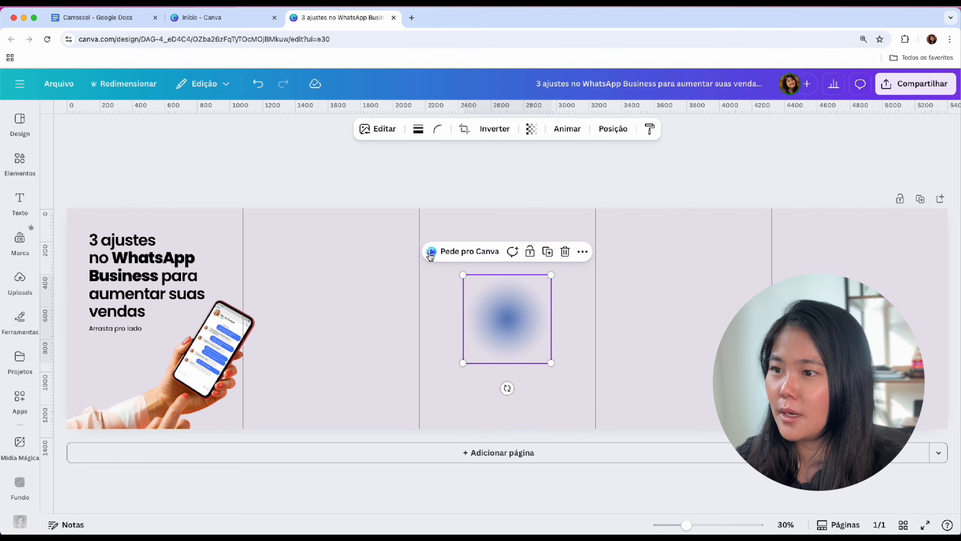
Step: Recolour the shadow graphic with the brand palette's dark purple and place it enlarged over the phone at the first card's lower edge
left_click(395, 129)
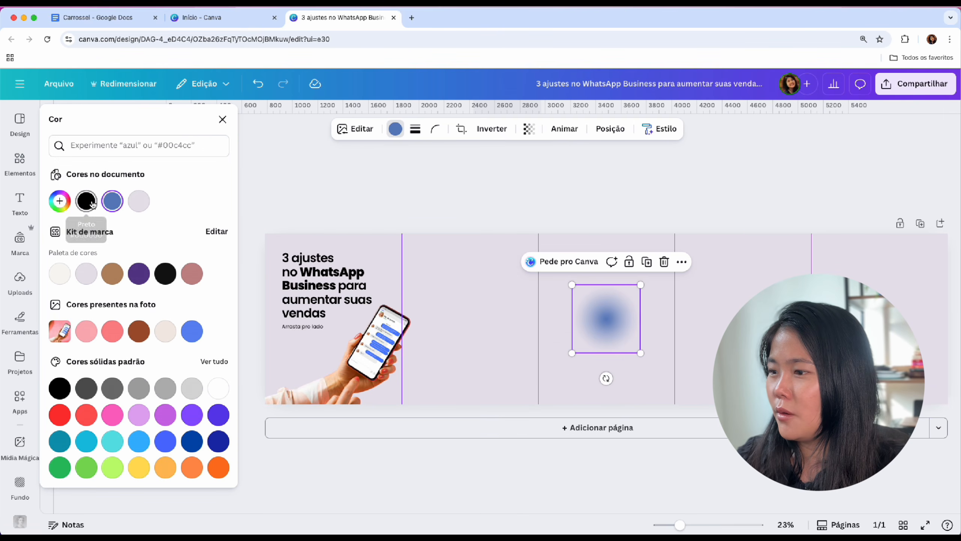
left_click(138, 273)
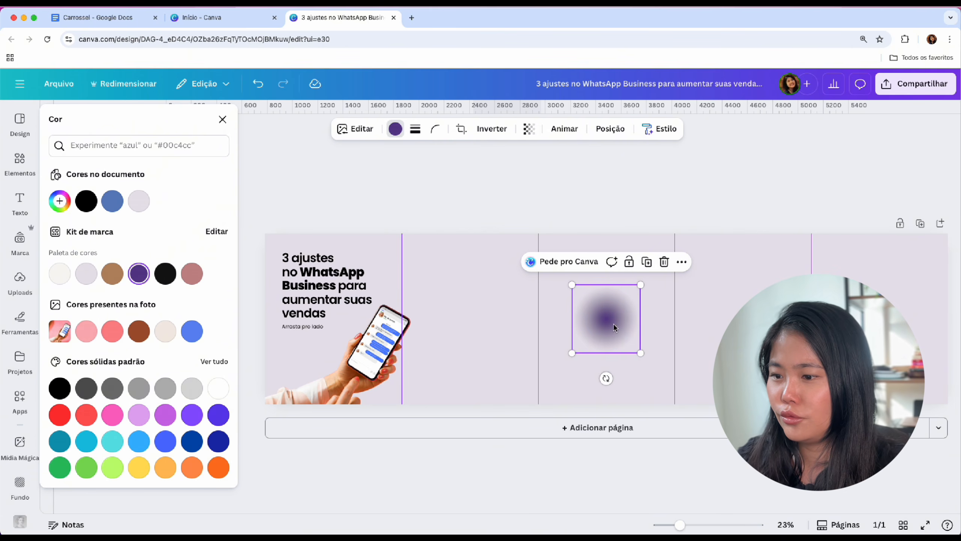
left_click_drag(614, 327, 391, 389)
left_click_drag(413, 351, 489, 281)
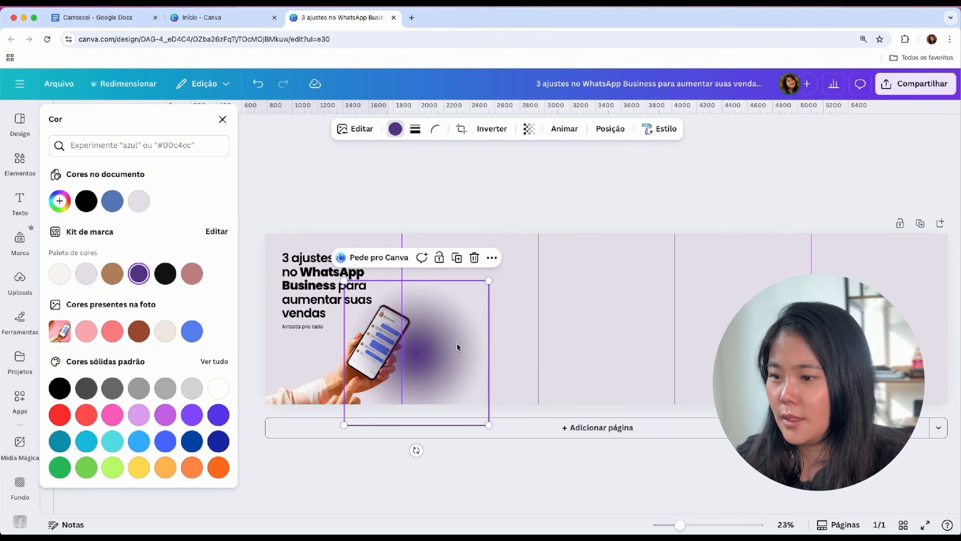
left_click_drag(458, 347, 415, 387)
Step: Send the purple shadow to the back, then enlarge it and shift it slightly down and right behind the phone
right_click(419, 400)
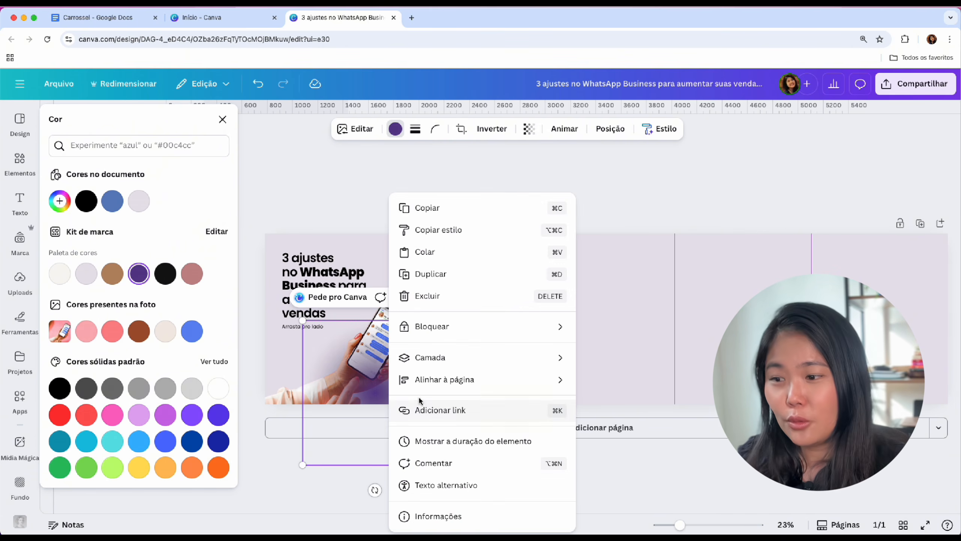
mouse_move(444, 358)
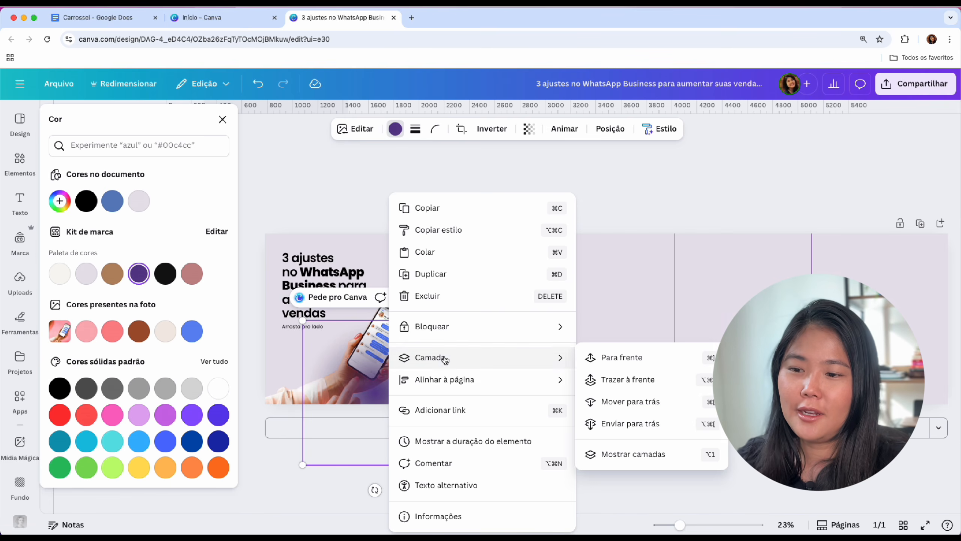
left_click(668, 423)
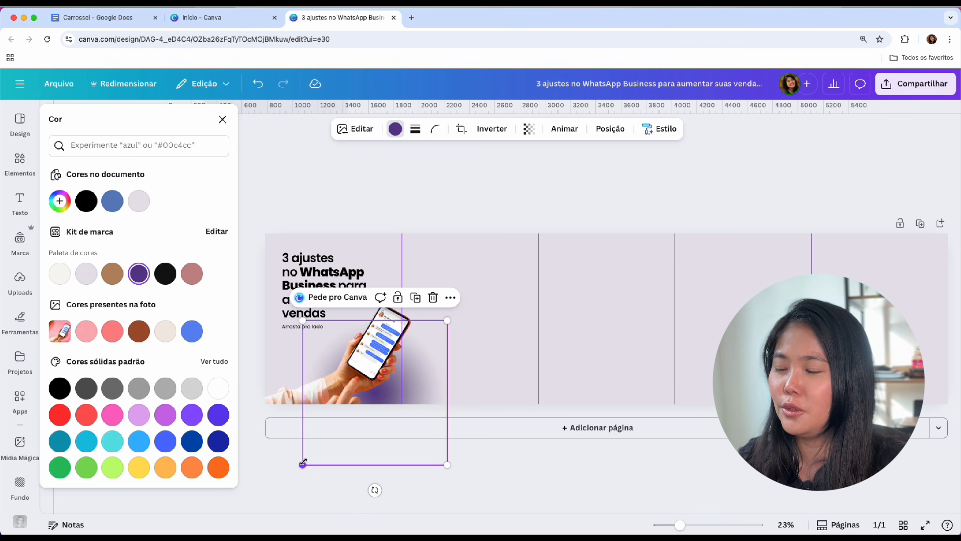
left_click_drag(303, 462, 281, 484)
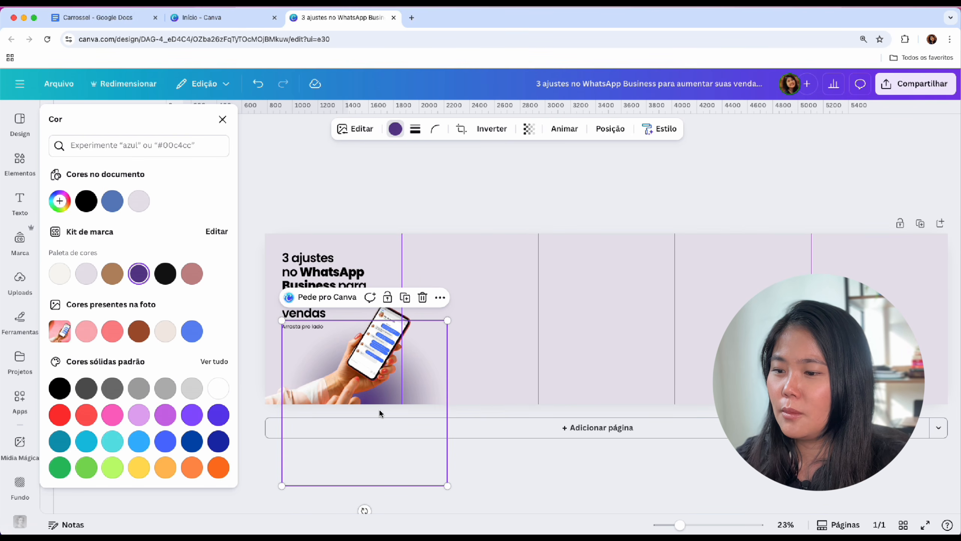
mouse_move(380, 413)
left_mouse_down()
mouse_move(407, 417)
mouse_move(389, 421)
left_mouse_up()
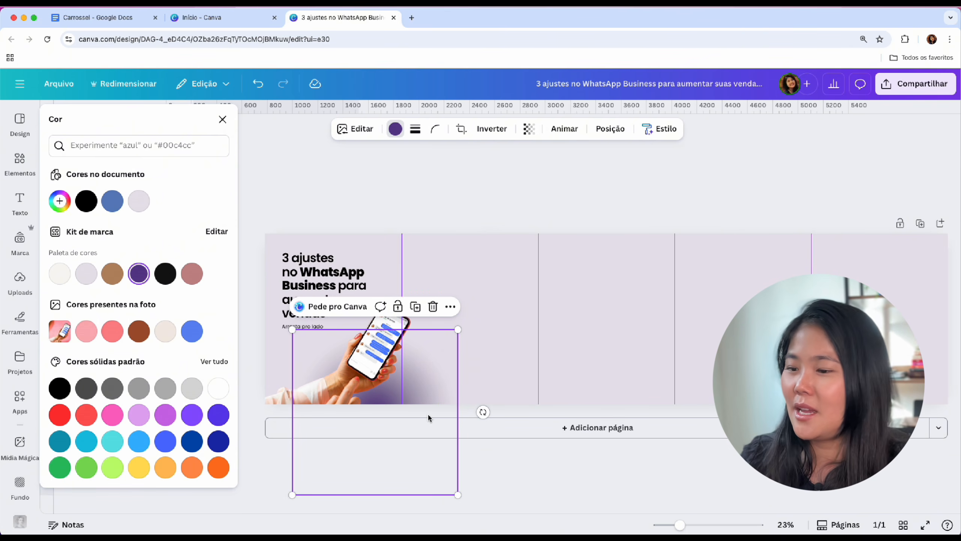
left_click(496, 219)
left_click(387, 152)
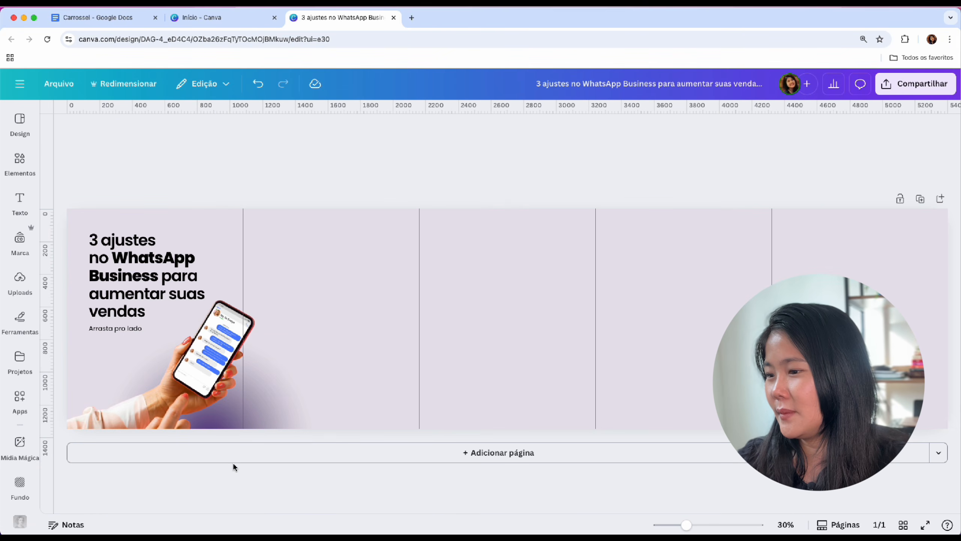
left_click(201, 400)
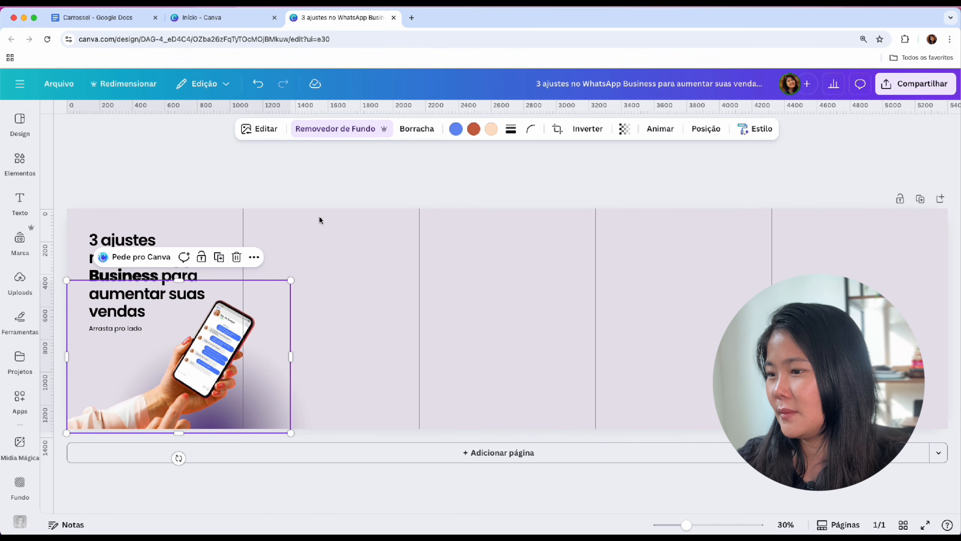
left_click_drag(276, 414, 294, 414)
left_click(514, 168)
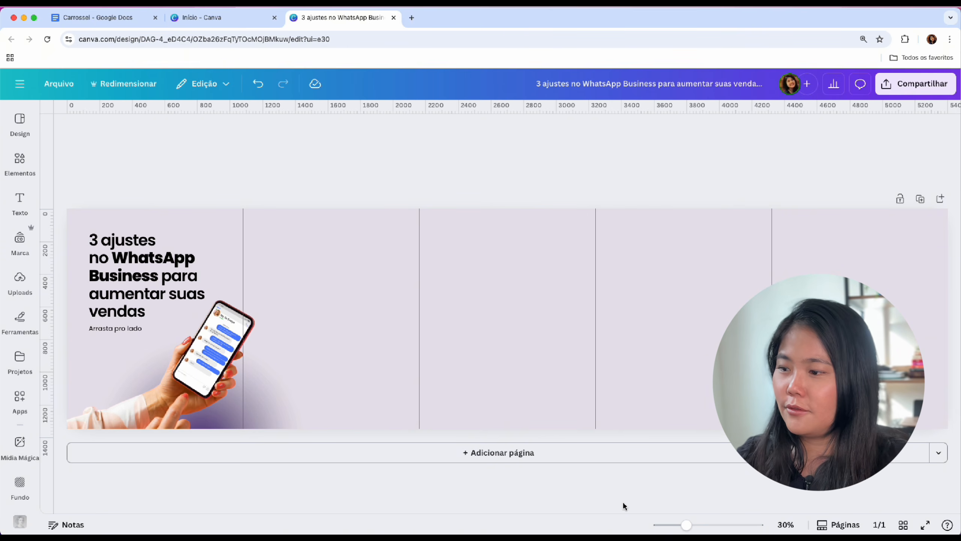
Step: Duplicate the headline onto the second card and replace its text with "1) Use mensagens prontas" copied from the Carrossel document in Google Docs
left_click(148, 281)
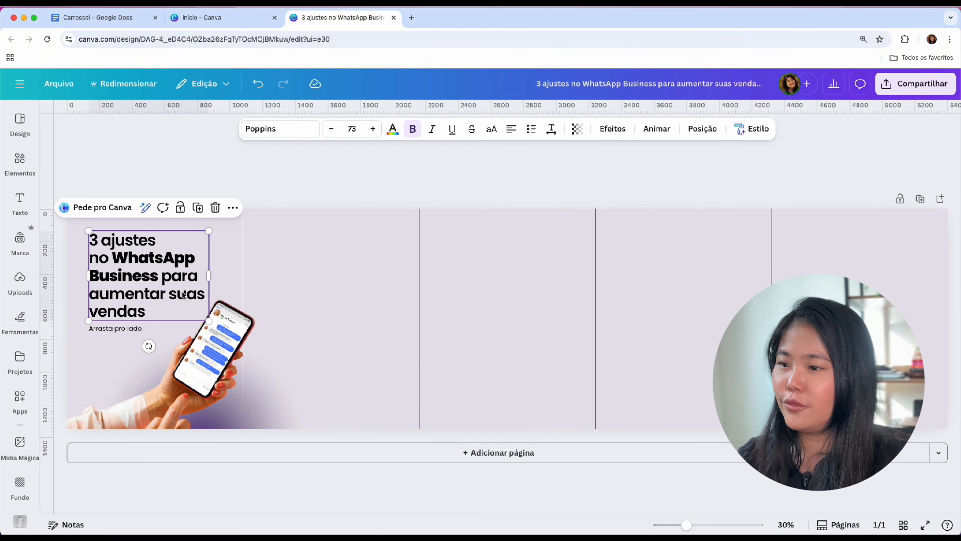
left_click_drag(184, 295, 355, 295)
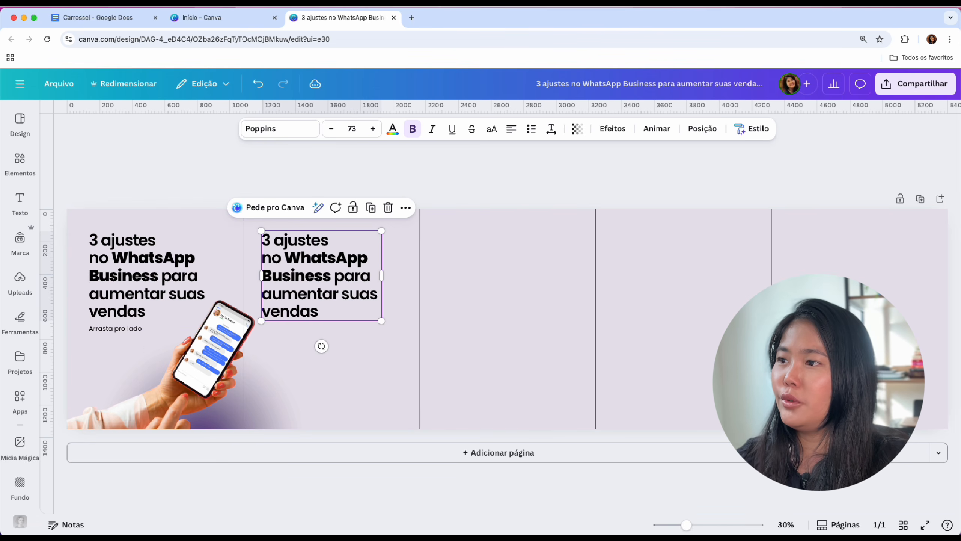
left_click(110, 18)
scroll(420, 401, "down", 4)
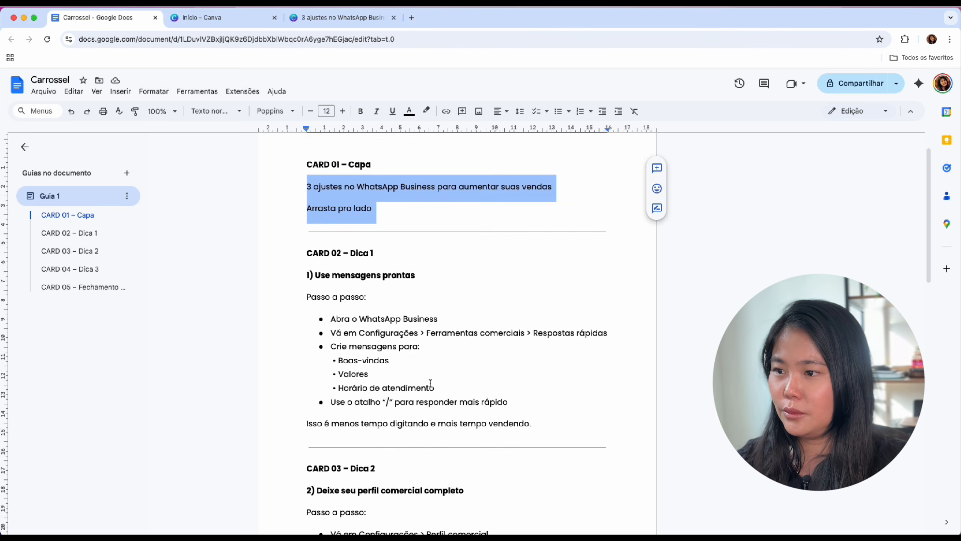
left_click_drag(308, 213, 370, 233)
left_click_drag(452, 256, 419, 205)
key("ctrl+c")
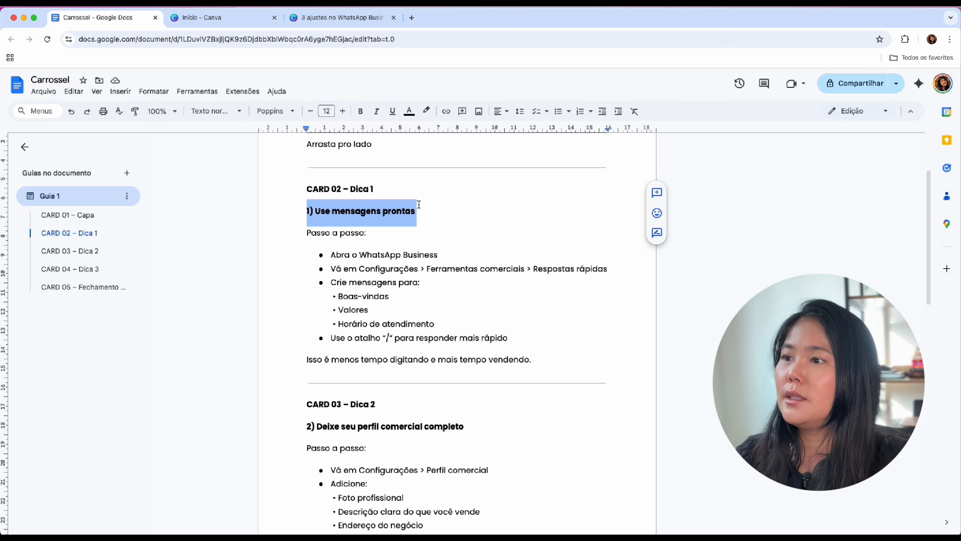
left_click(315, 18)
key("ctrl+a")
key("ctrl+v")
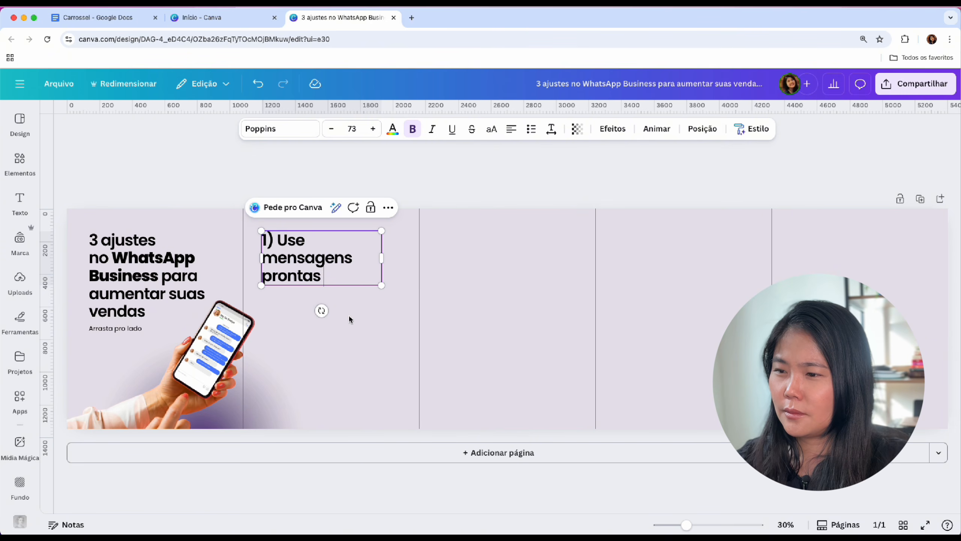
Step: Narrow the text box of the second card's title and set its font size to 50
left_click_drag(388, 259, 359, 254)
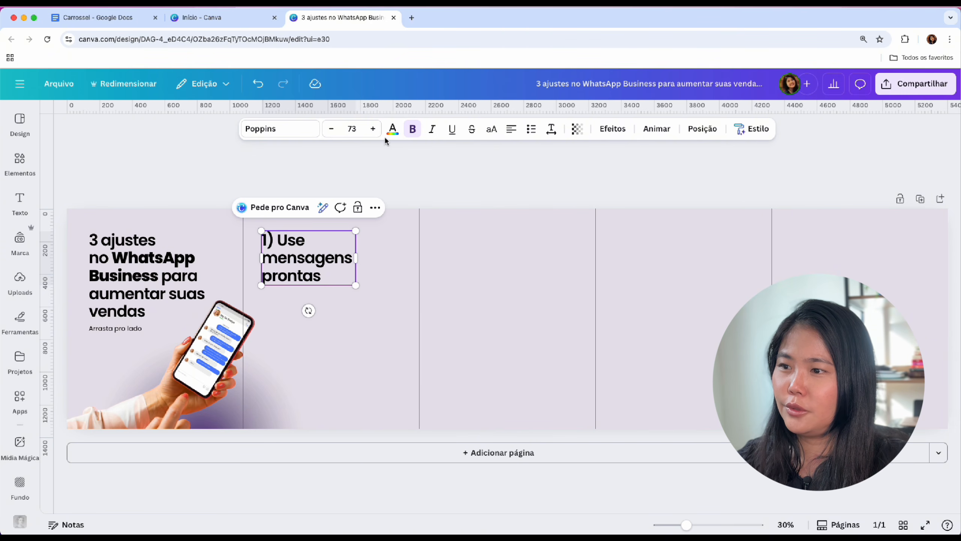
left_click(353, 129)
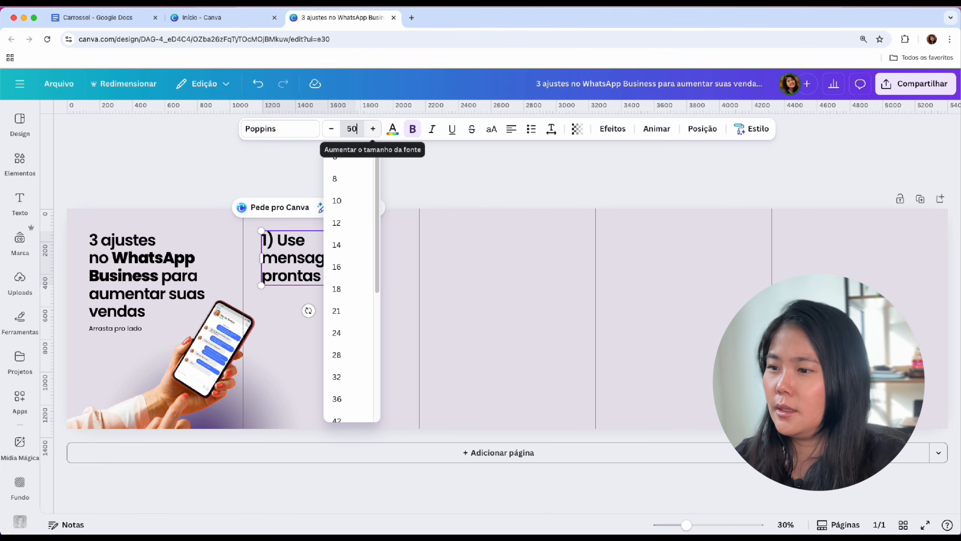
key("Return")
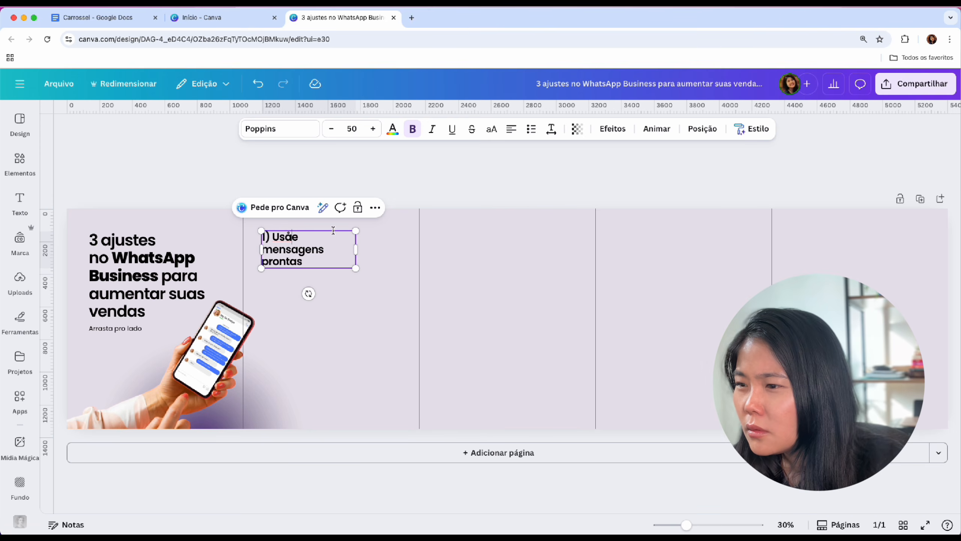
Step: Change "Use" to "Usar" in the second card's title and make the whole title bold
key("BackSpace")
type("ar")
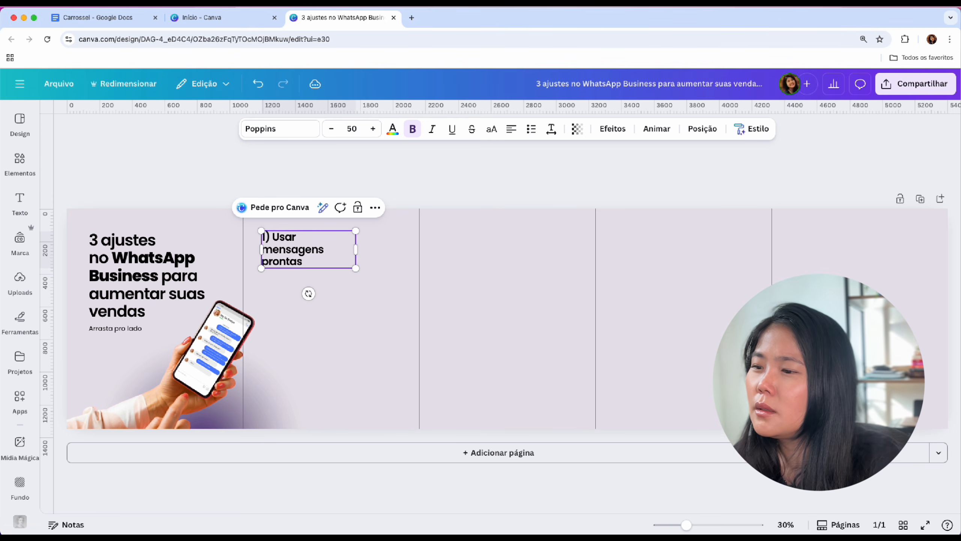
key("super+a")
left_click(412, 129)
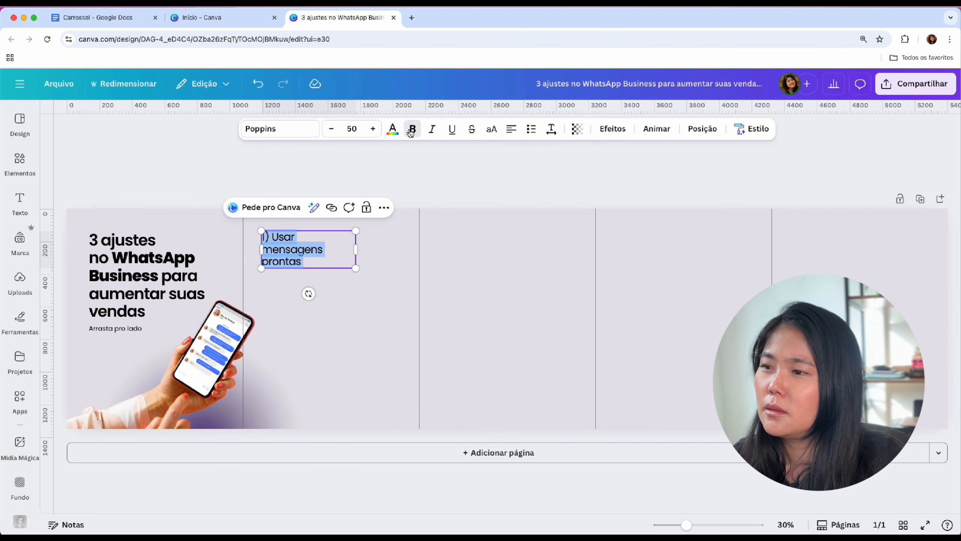
left_click(412, 130)
left_click(280, 129)
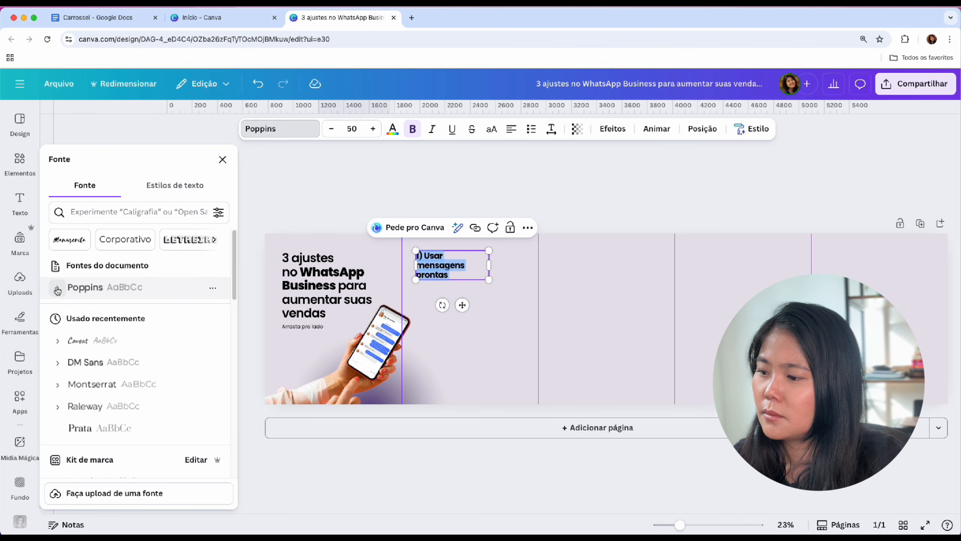
left_click(144, 294)
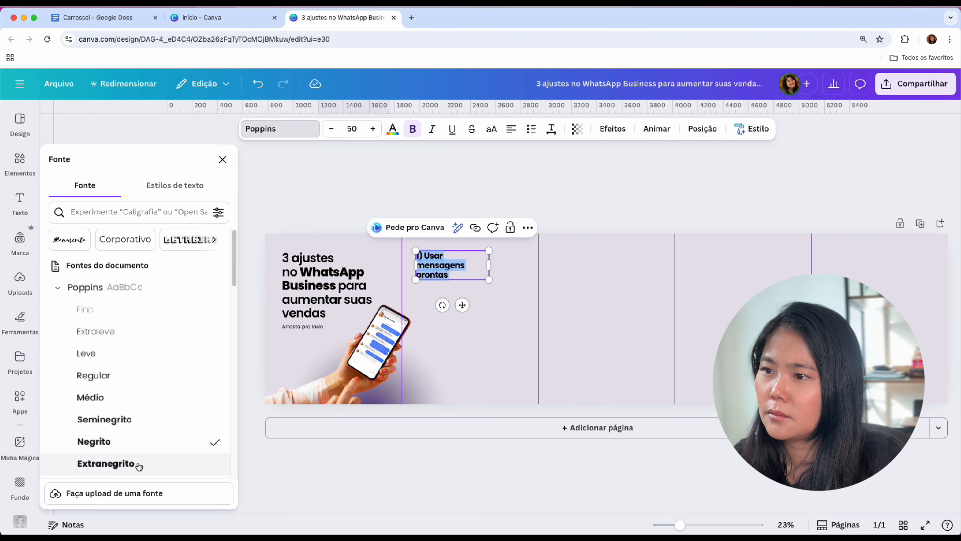
left_click(579, 191)
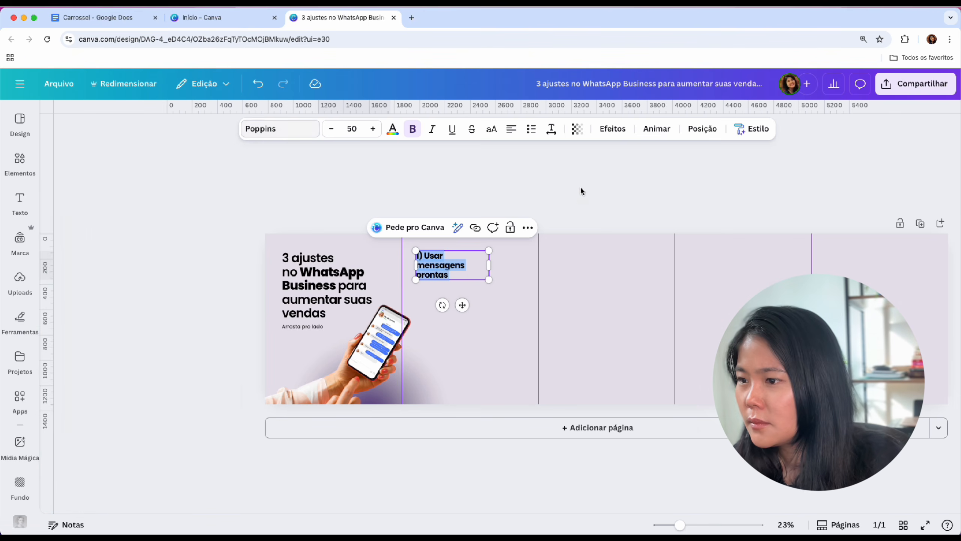
Step: Scale the second card's title up to font size 66,1
left_click(334, 267)
left_click_drag(356, 250, 351, 280)
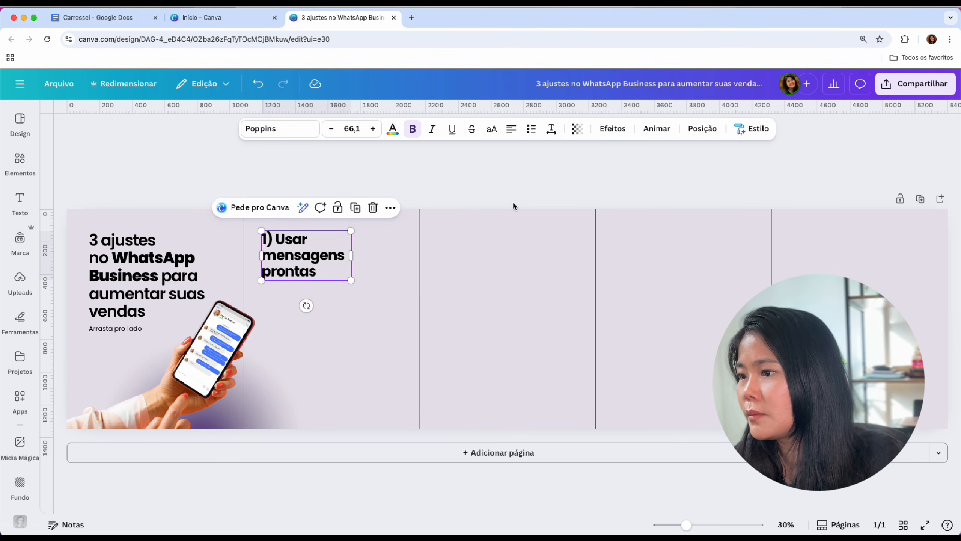
left_click(512, 202)
Step: Duplicate the second card's title below itself and replace its text with the Card 02 passage from "Passo a passo:" to "vendendo." copied from Google Docs
left_click_drag(290, 260, 304, 303)
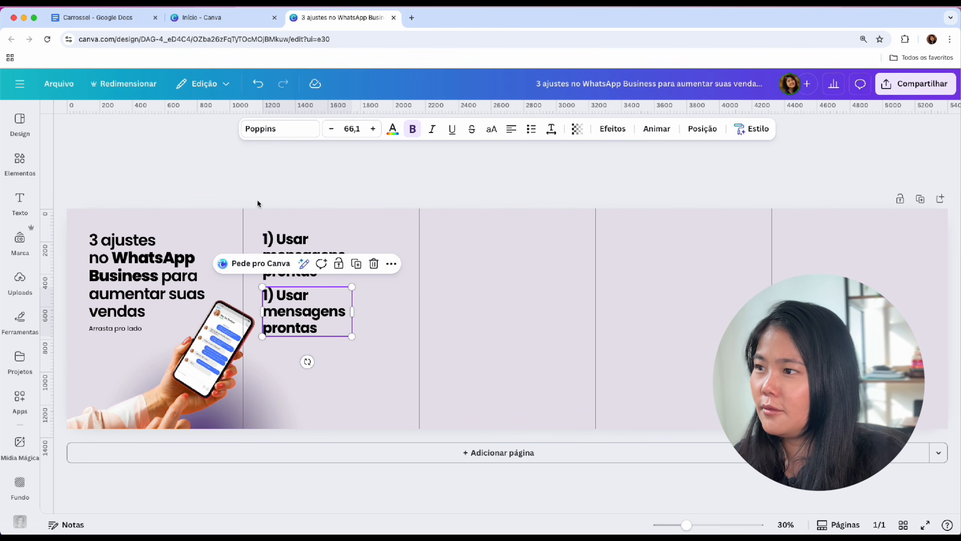
left_click(97, 18)
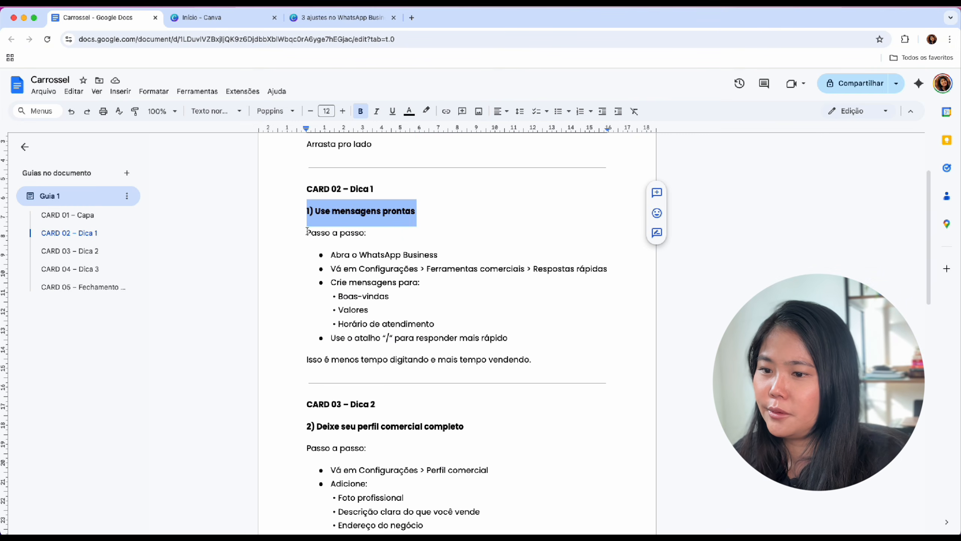
left_click_drag(307, 231, 575, 372)
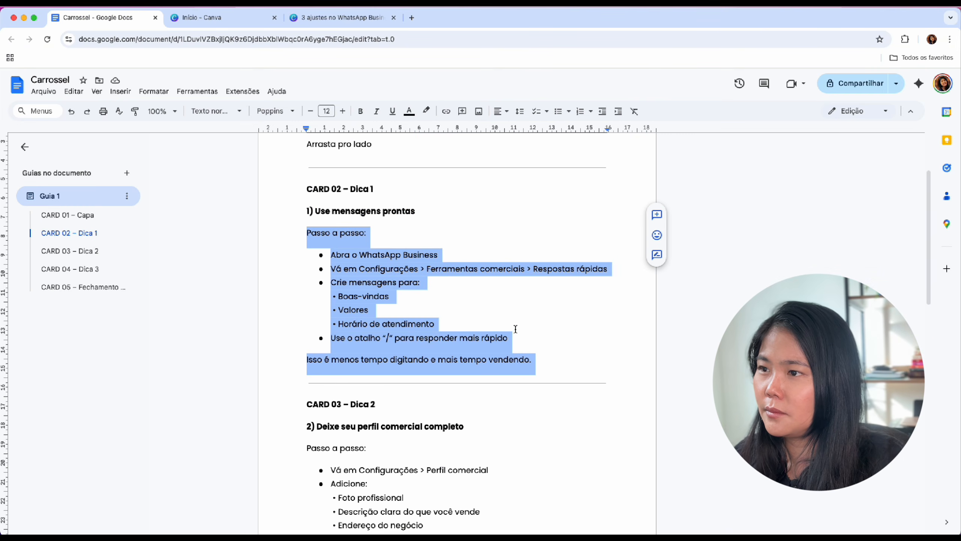
left_click(314, 18)
double_click(321, 317)
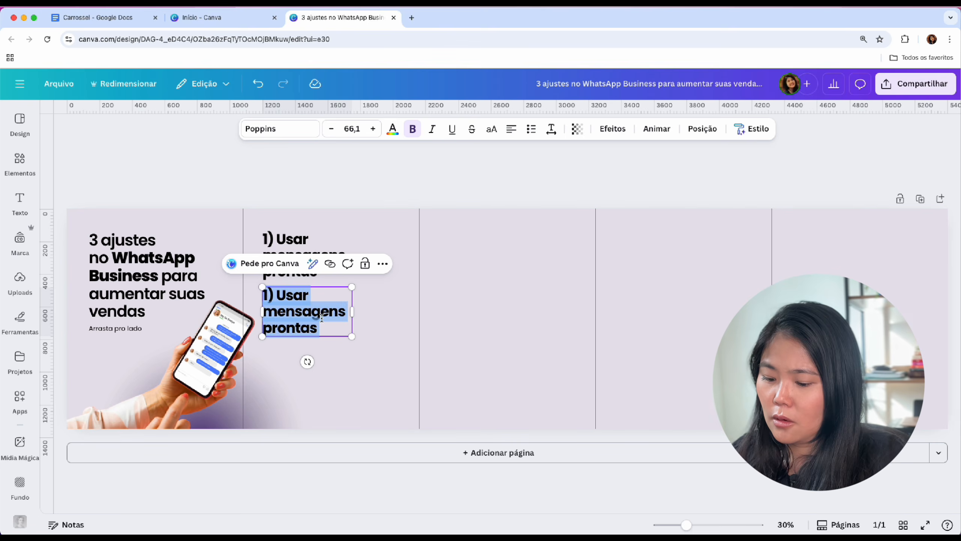
key("ctrl+v")
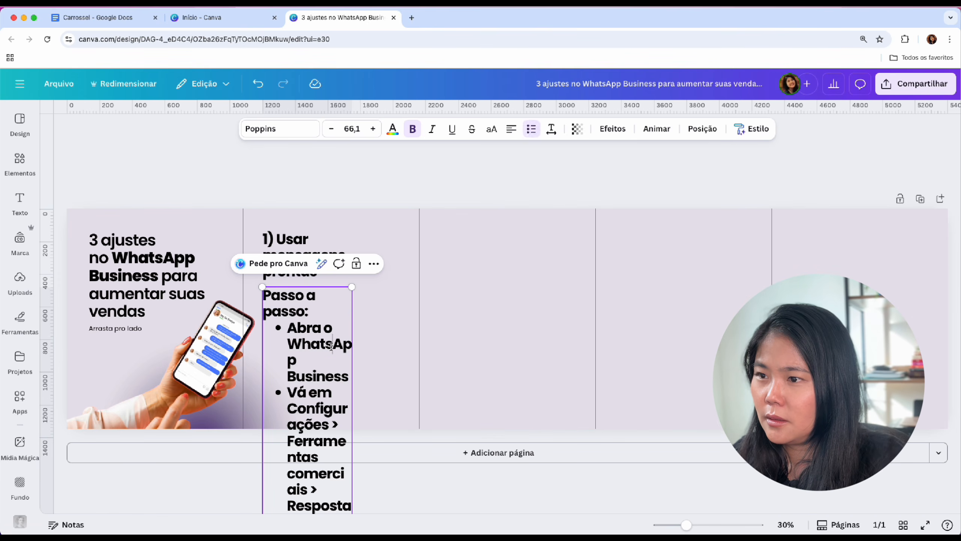
Step: Remove bold from the second card's body text, set its font size to 29 and widen its text box to about the card's width
key("ctrl+a")
left_click(411, 130)
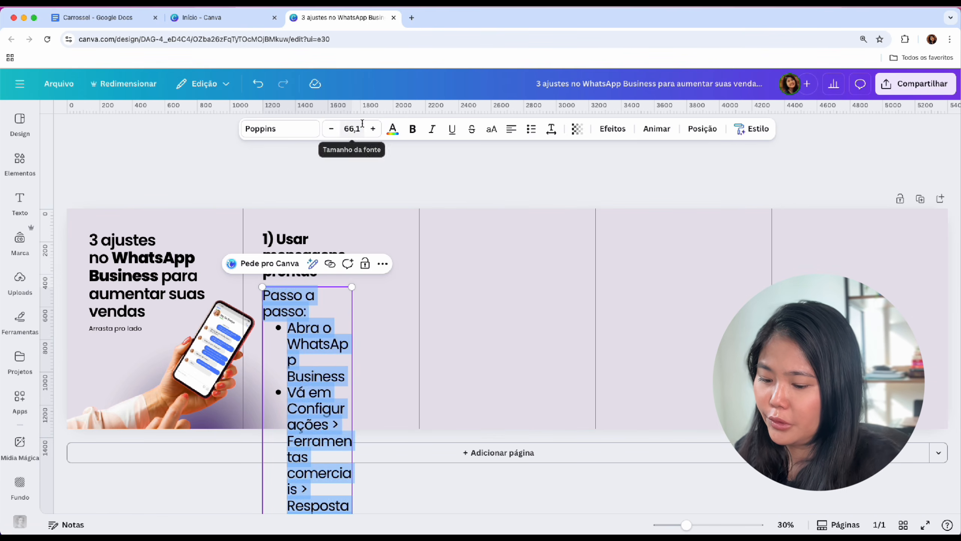
left_click(352, 129)
type("29")
key("Return")
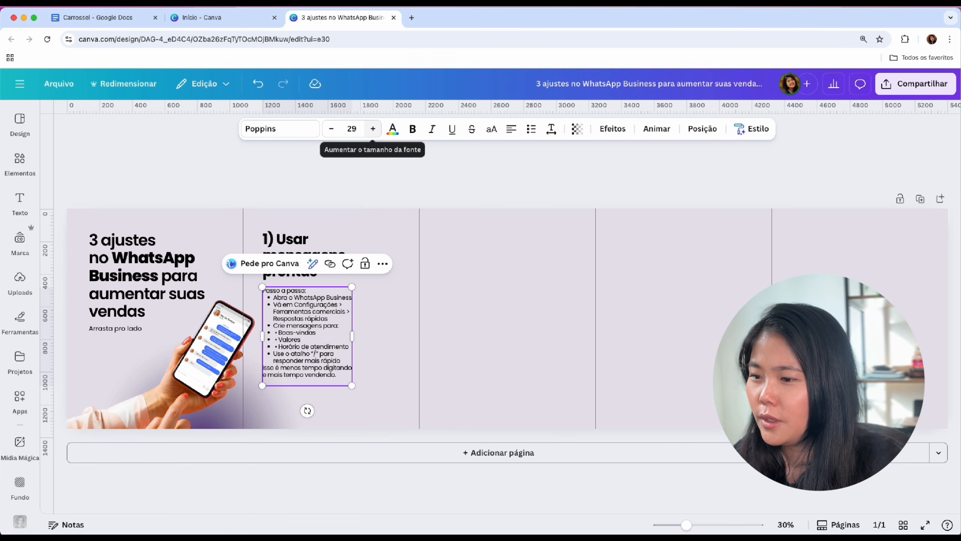
left_click_drag(355, 340, 406, 349)
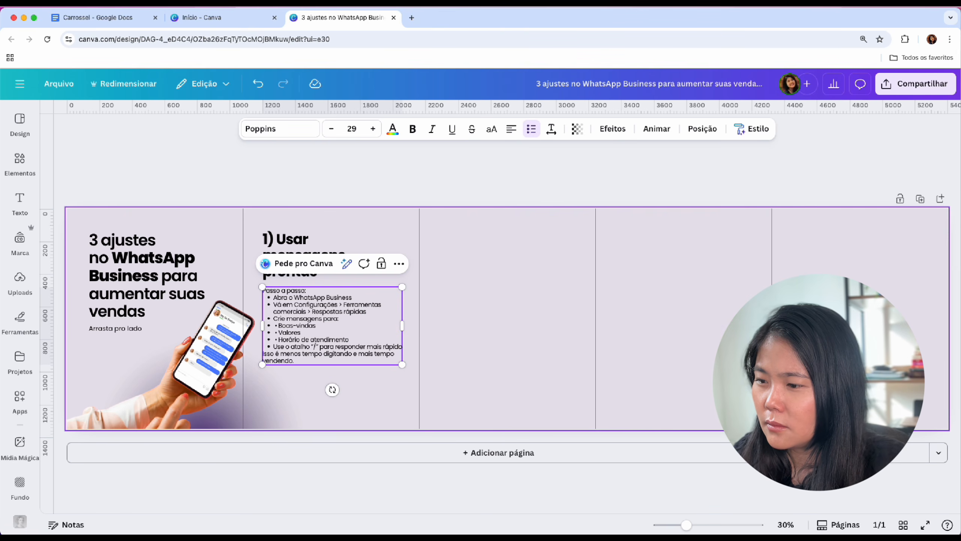
Step: Add an unbulleted blank line before the closing sentence and strip the bullets from "Boas-vindas", "Valores" and "Horário de atendimento"
key("Return")
key("Return")
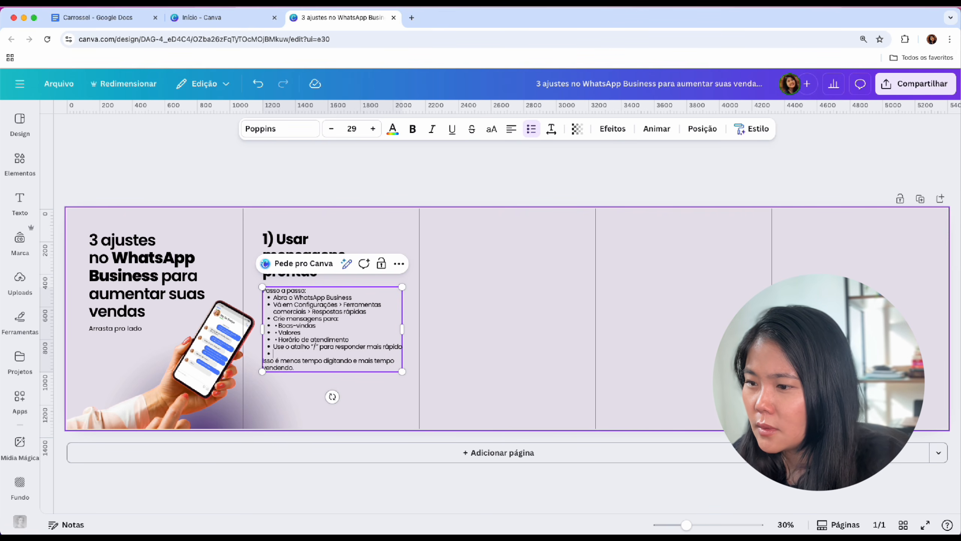
left_click(349, 320)
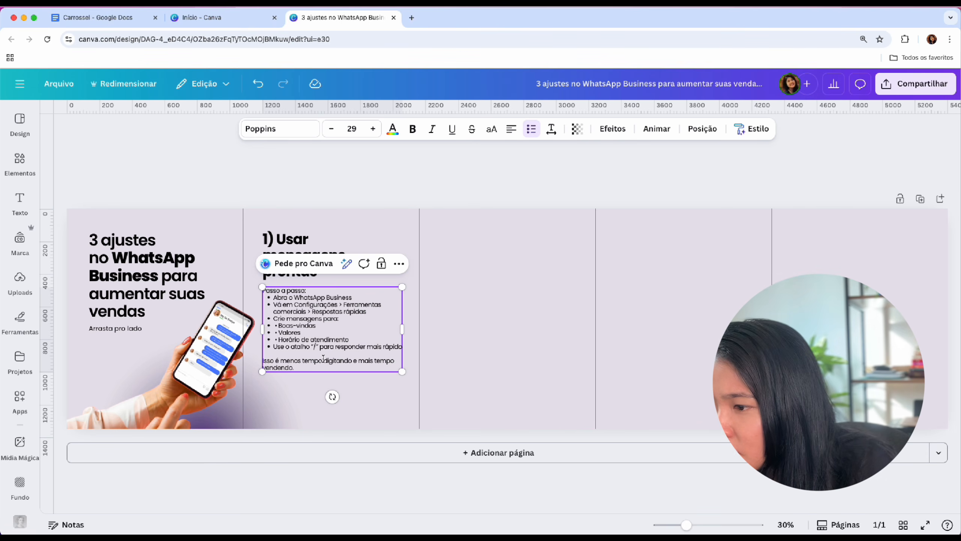
key("BackSpace")
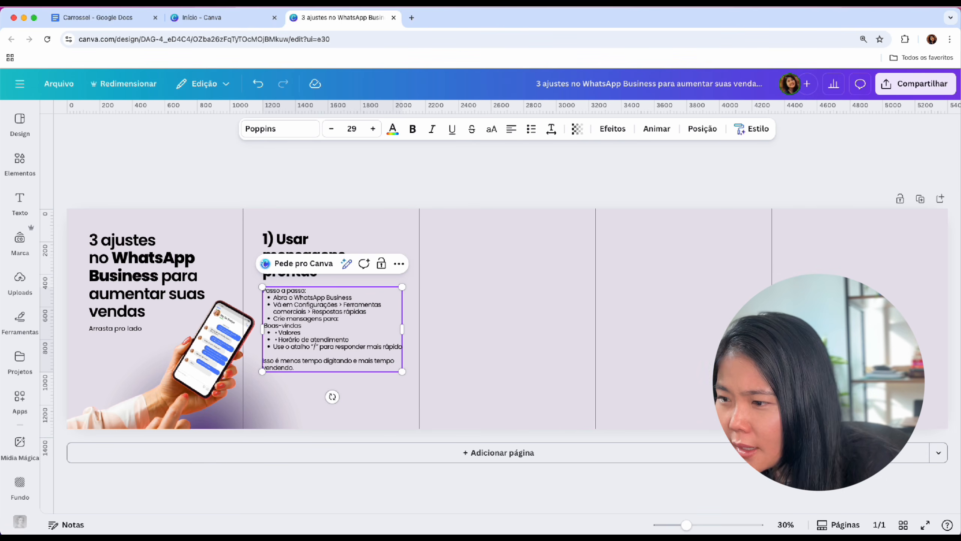
left_click(273, 332)
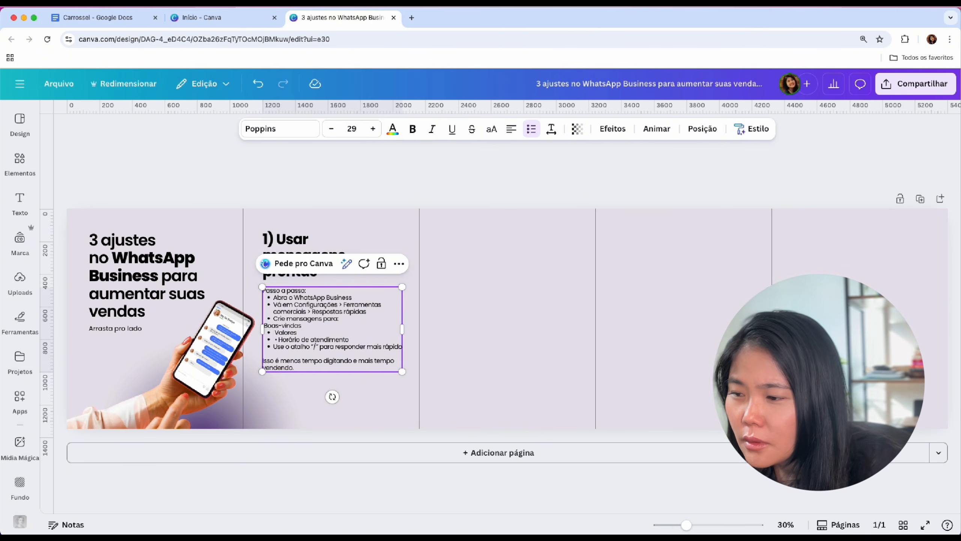
key("BackSpace")
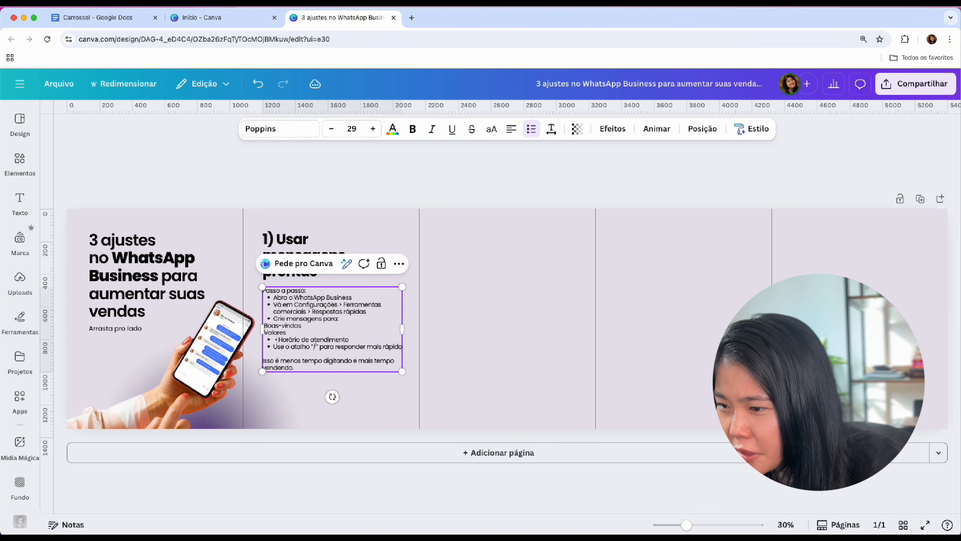
key("BackSpace")
key("BackSpace")
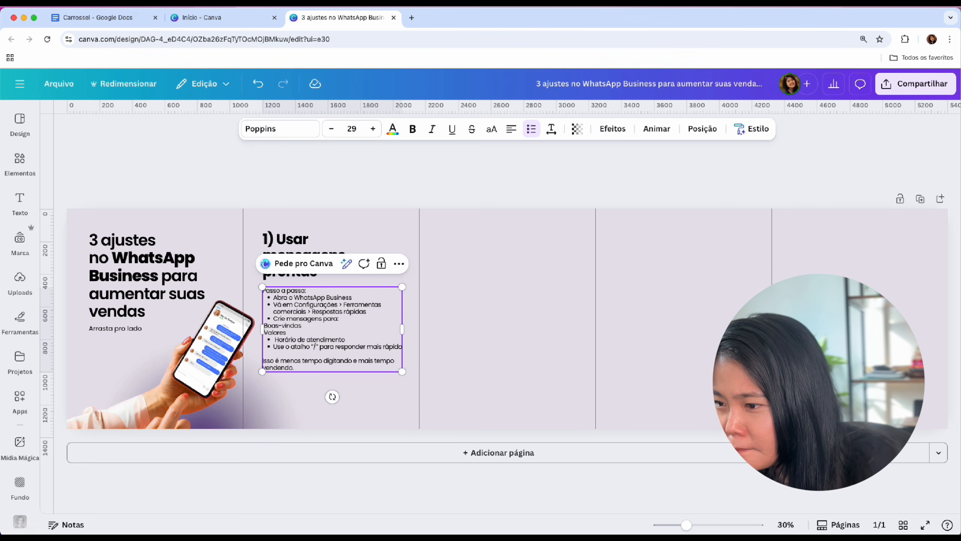
key("BackSpace")
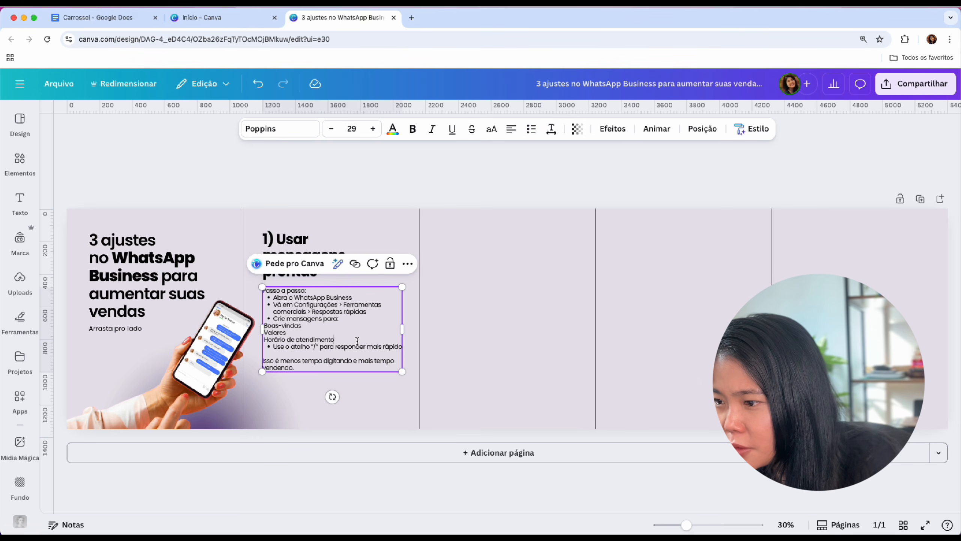
Step: Format "Boas-vindas", "Valores" and "Horário de atendimento" as an indented second-level bulleted list under "Crie mensagens para:"
left_click_drag(335, 339, 274, 298)
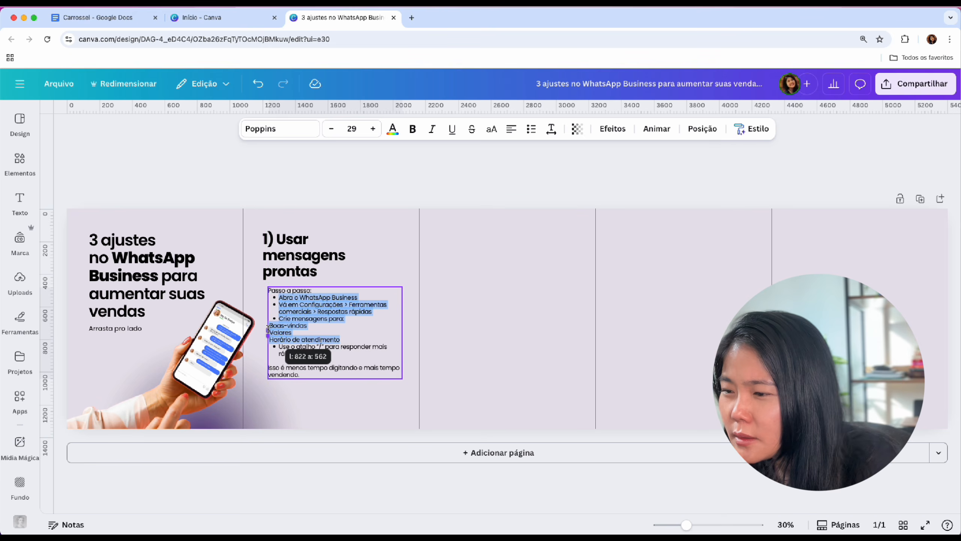
left_click(308, 327)
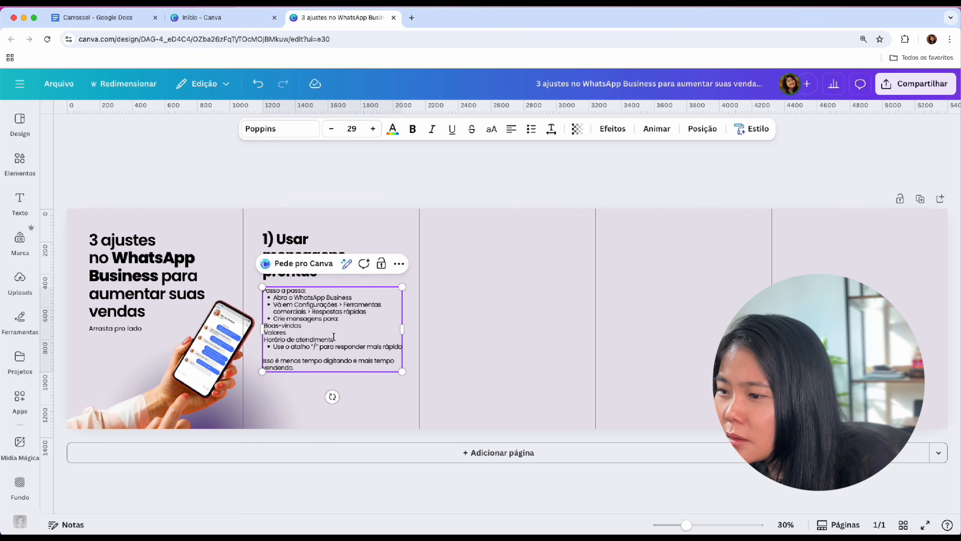
left_click_drag(335, 340, 264, 324)
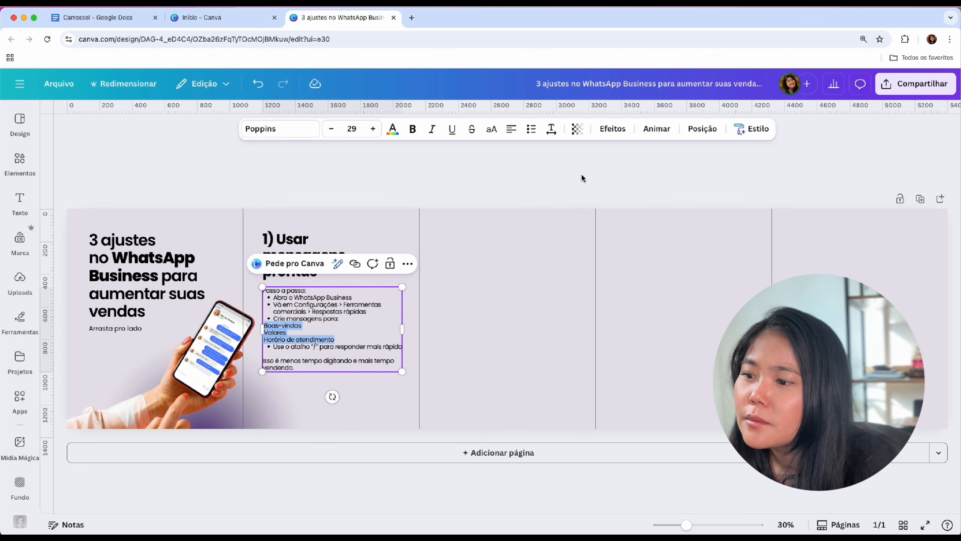
left_click(531, 129)
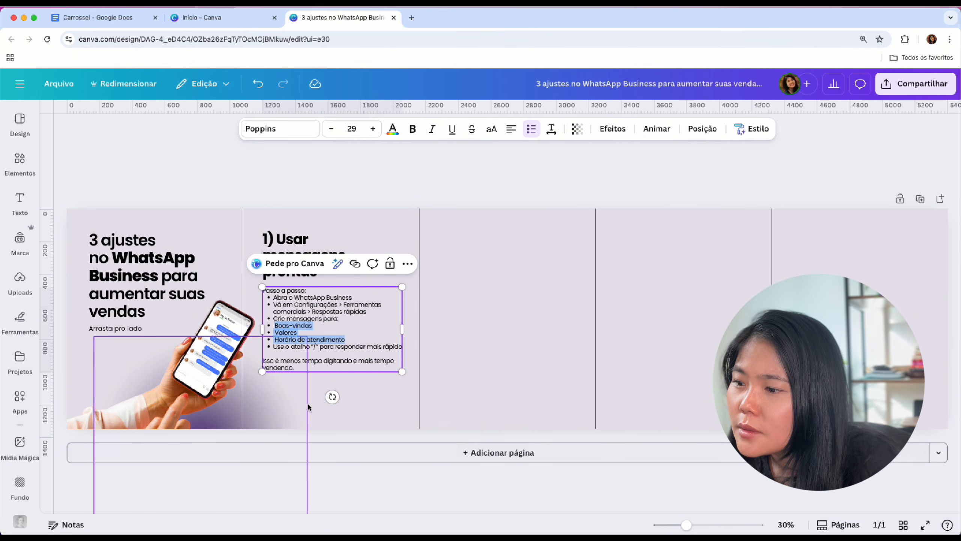
left_click(275, 325)
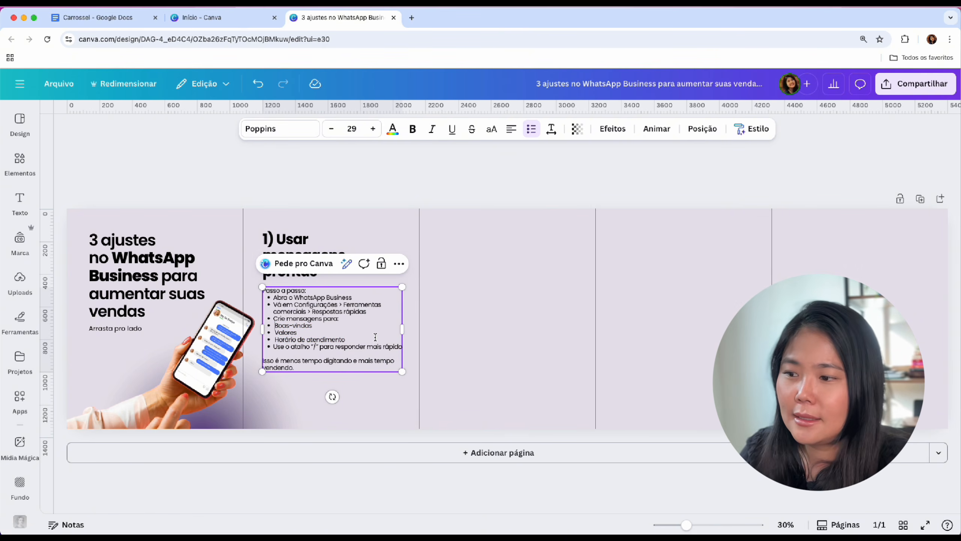
key("Tab")
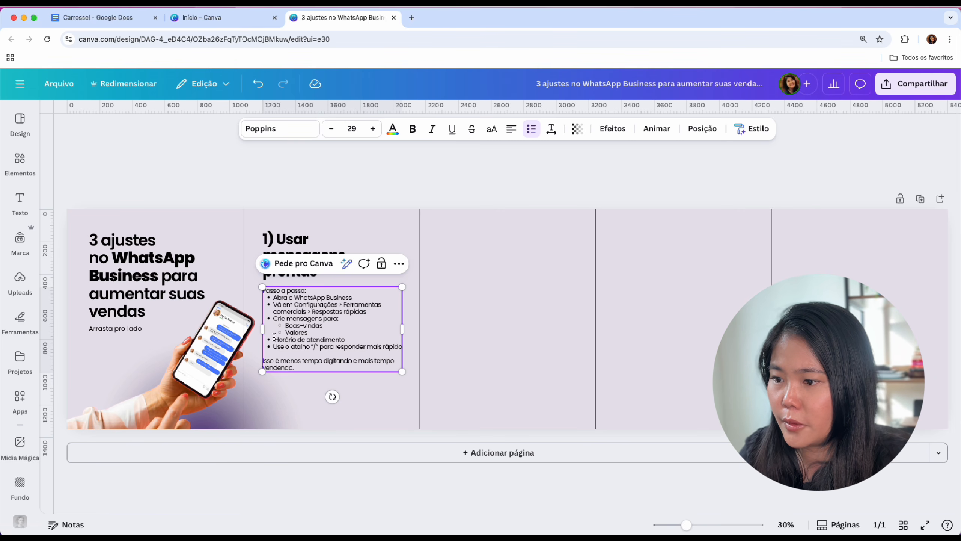
left_click(275, 339)
key("Tab")
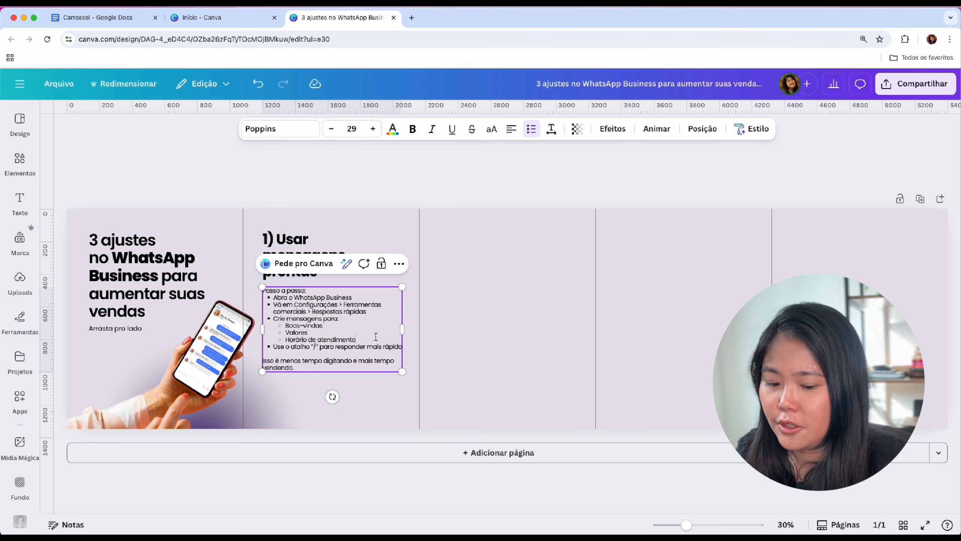
Step: Insert unbulleted blank lines after "Passo a passo:" and between the main bullet items of the second card's body text
key("Return")
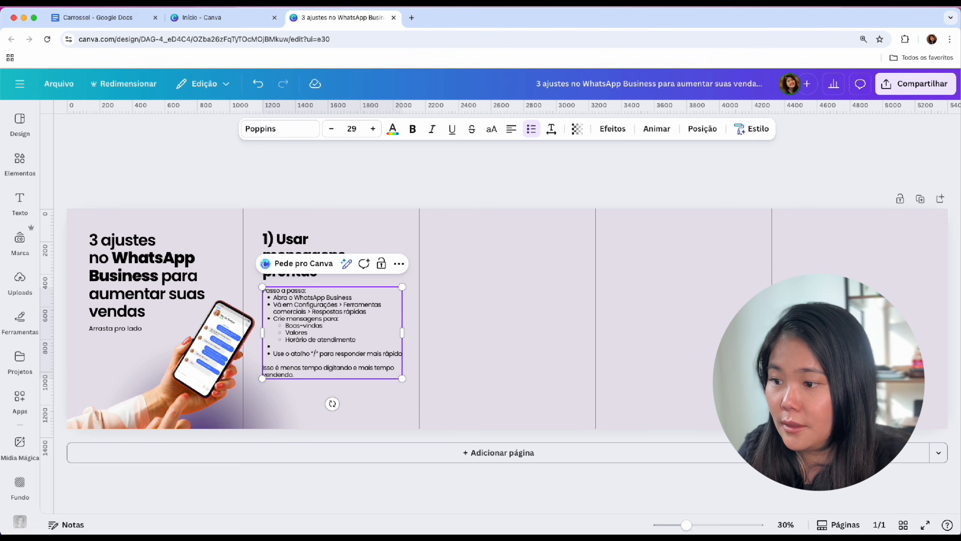
key("BackSpace")
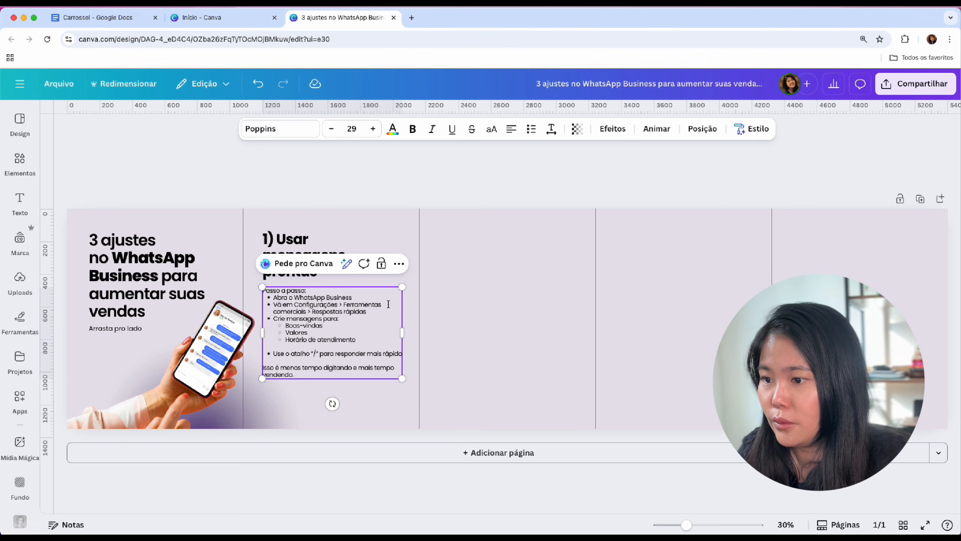
left_click(378, 312)
key("Return")
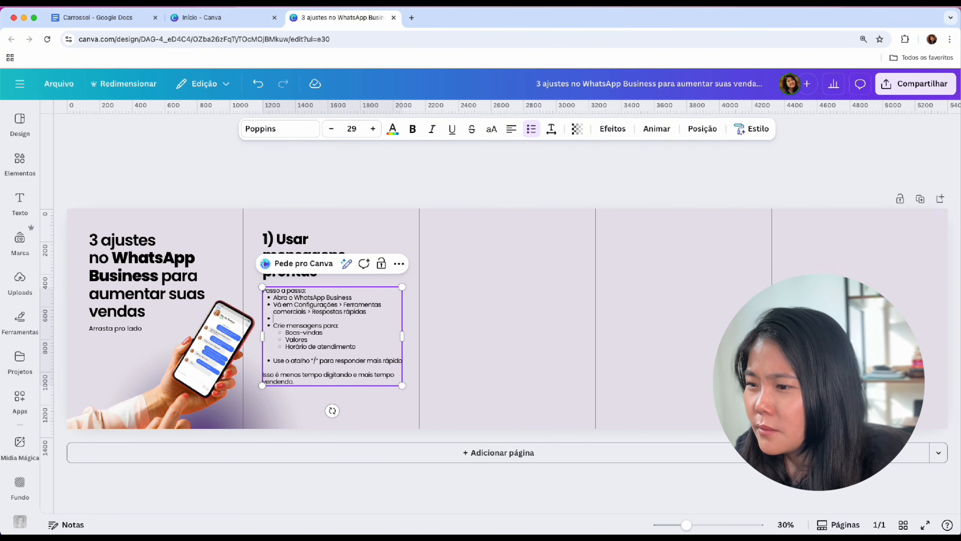
key("BackSpace")
left_click(376, 299)
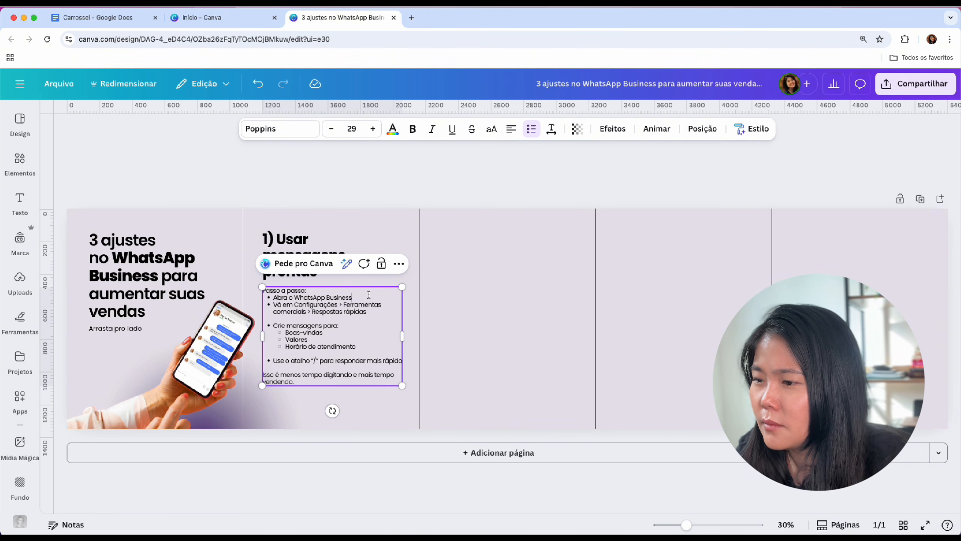
key("Return")
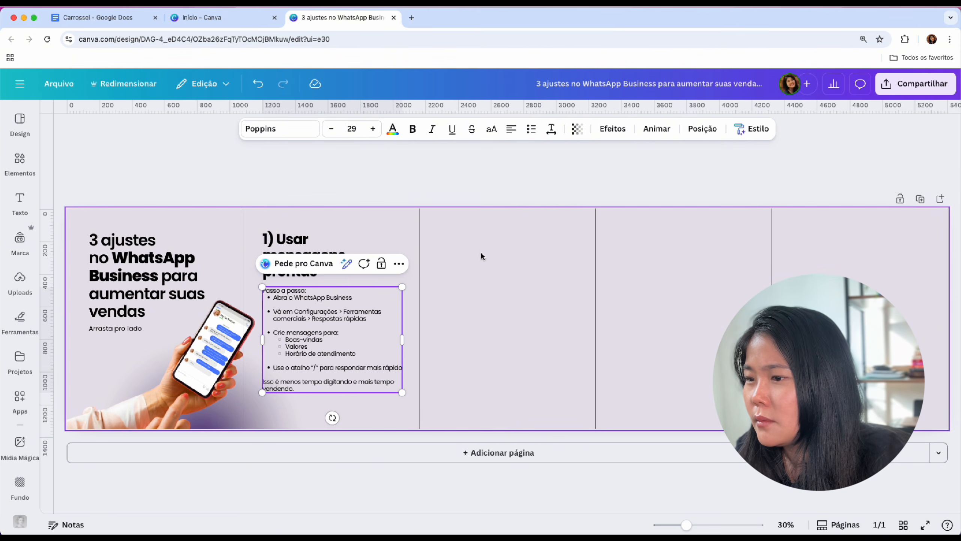
left_click(330, 287)
key("Return")
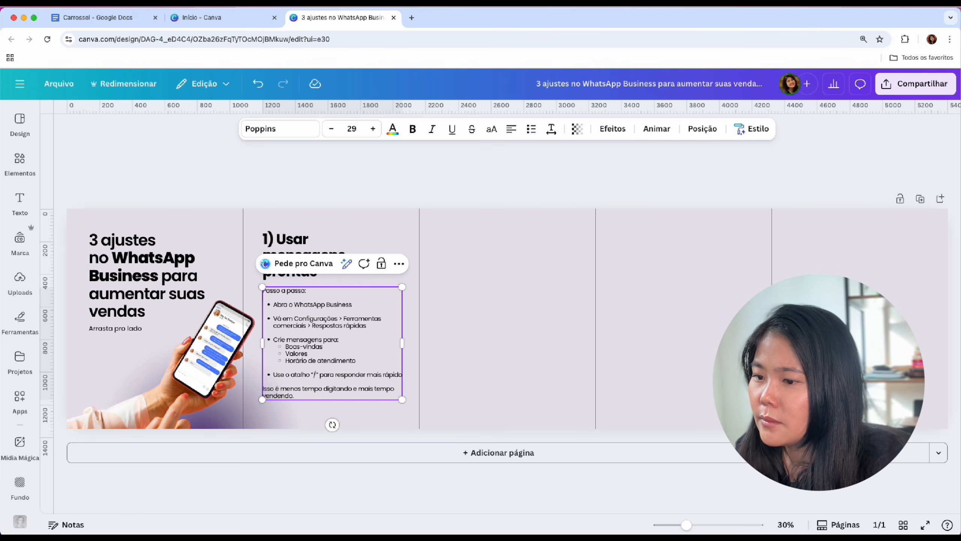
Step: Widen the second card's body text box slightly and set the font size of all its text to 30
left_click_drag(402, 343, 411, 345)
left_click(373, 129)
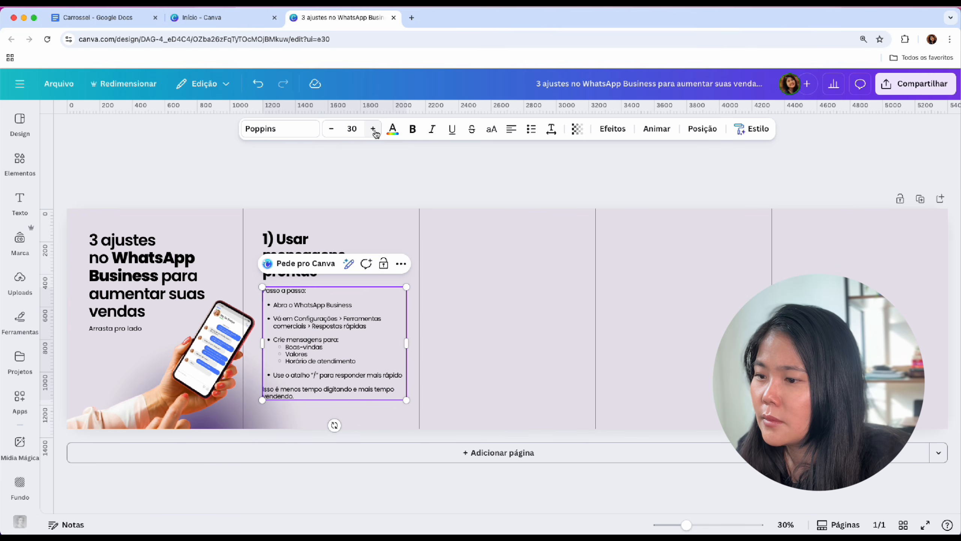
key("super+a")
left_click(354, 129)
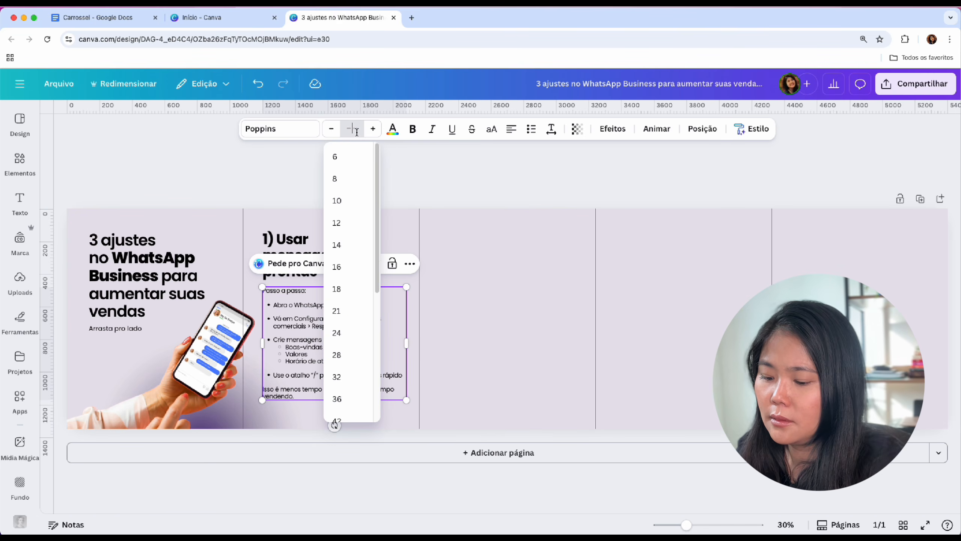
type("30")
key("Return")
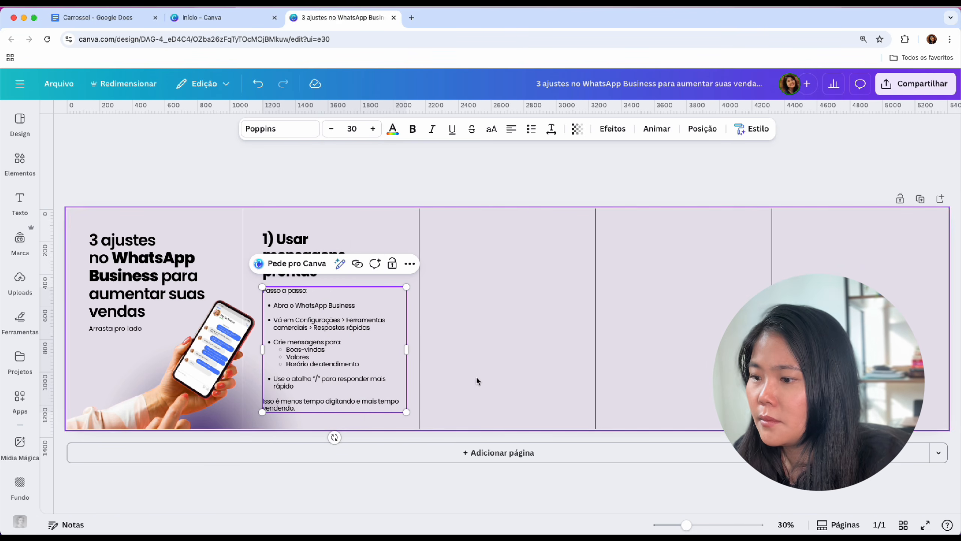
left_click(520, 159)
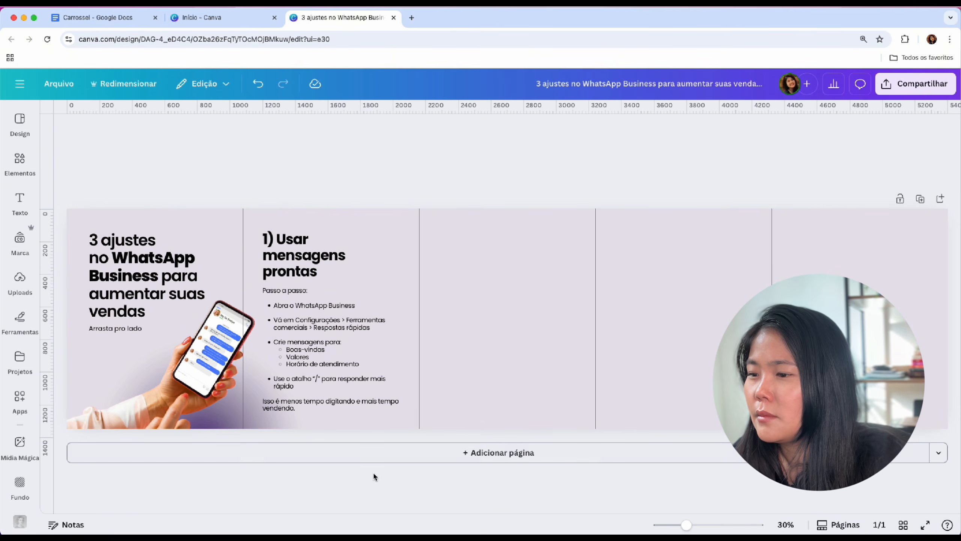
Step: Widen the second card's title box so the title fits on two lines, and move the body text up slightly
left_click(325, 268)
mouse_move(356, 257)
left_mouse_down()
mouse_move(404, 253)
mouse_move(372, 250)
left_mouse_up()
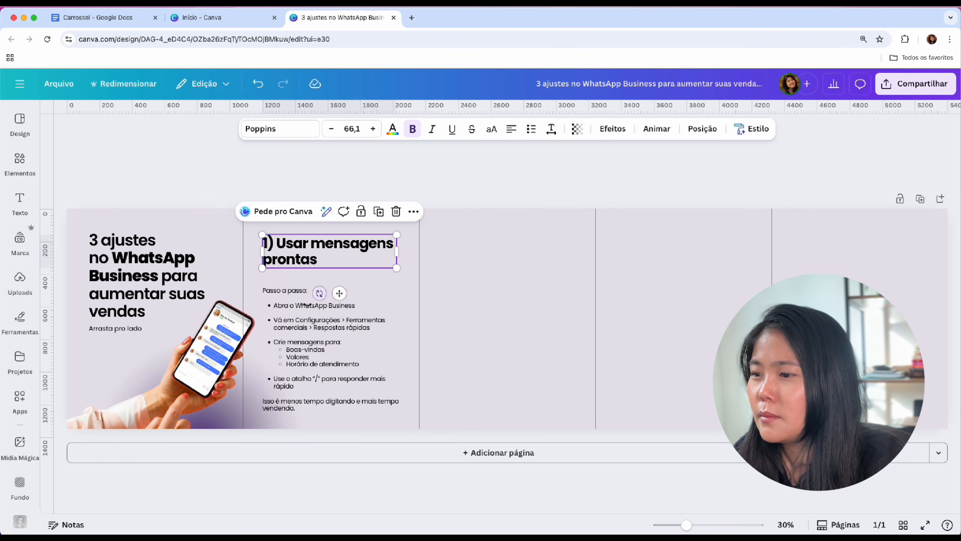
left_click_drag(308, 306, 309, 299)
left_click(495, 183)
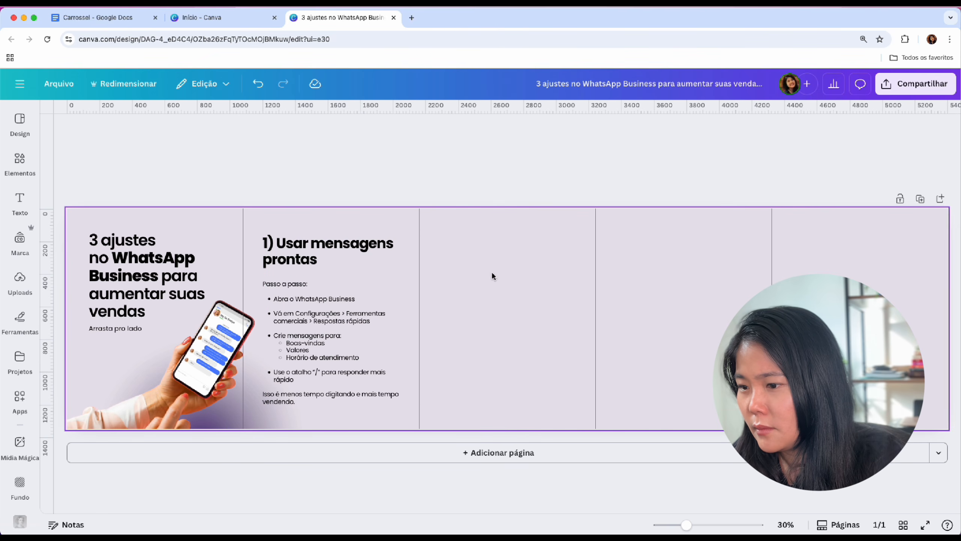
Step: Narrow the second card's body text box slightly, align it under the title and move it up a little
left_click(365, 395)
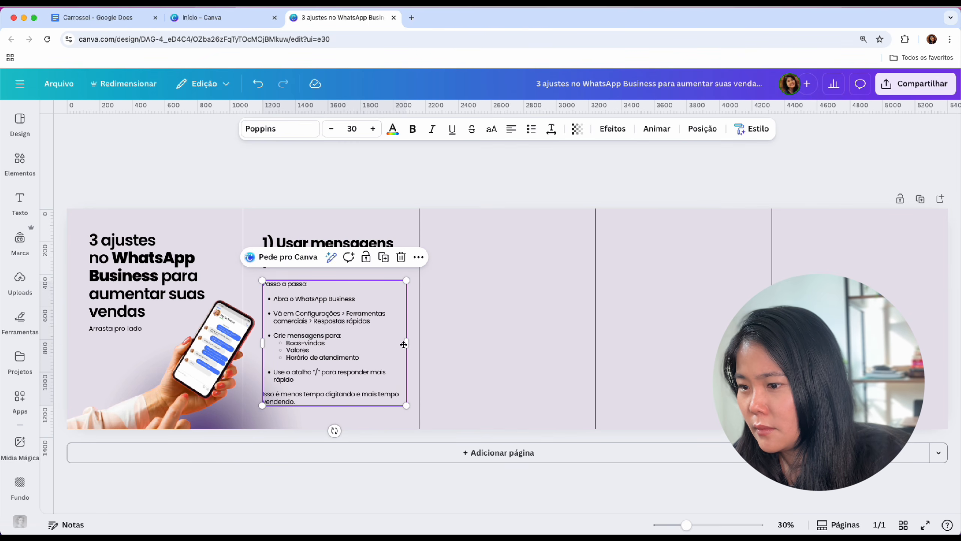
left_click_drag(403, 344, 392, 345)
left_click(435, 228)
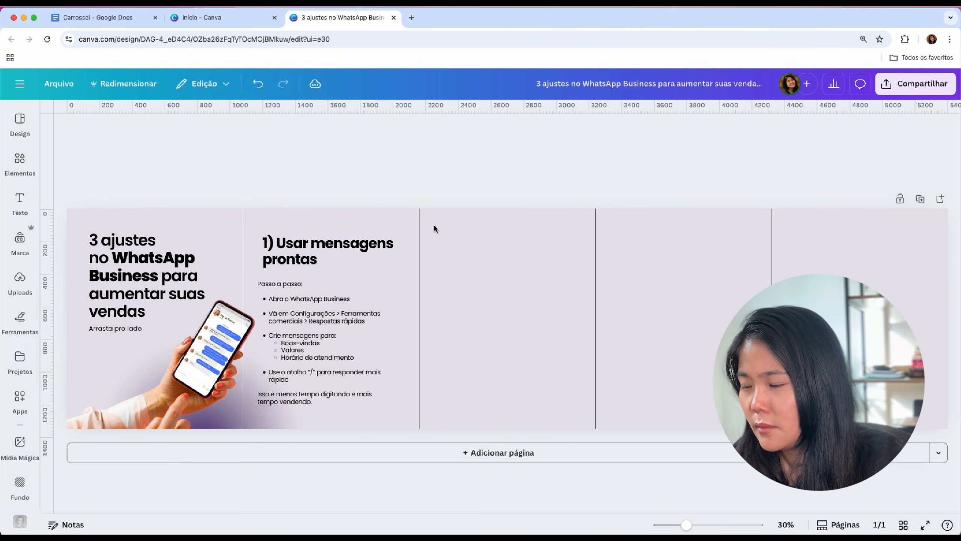
left_click_drag(359, 314, 365, 310)
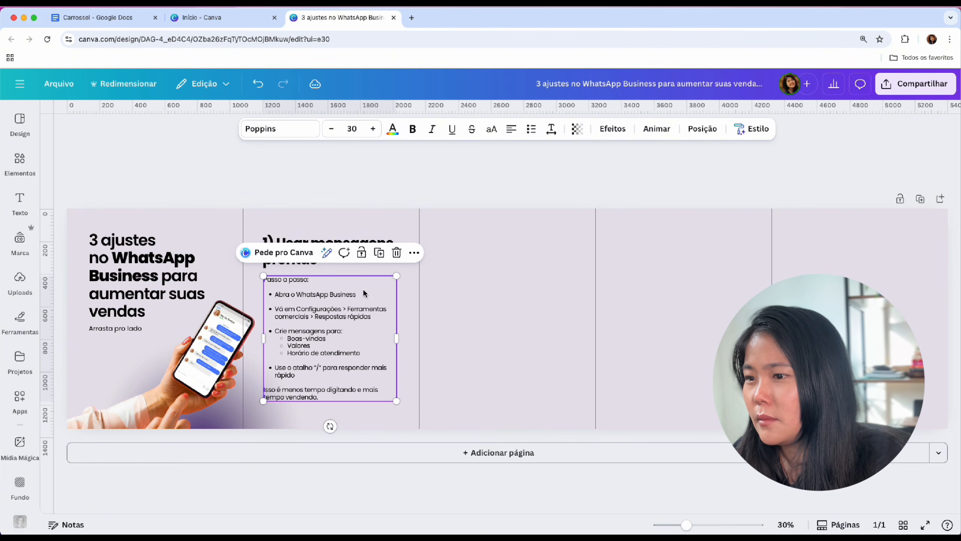
left_click(425, 166)
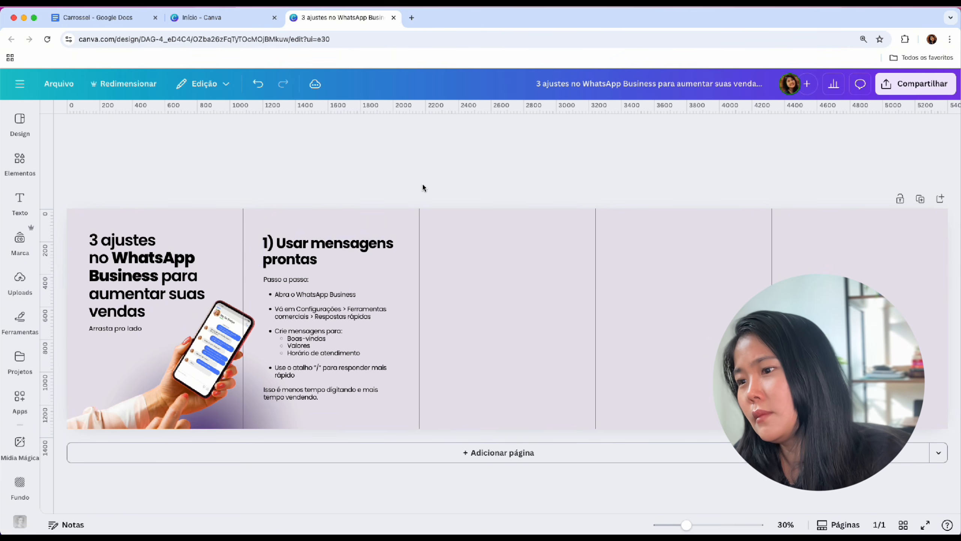
Step: Move the second card's title and body text together slightly to the right
left_click(348, 243)
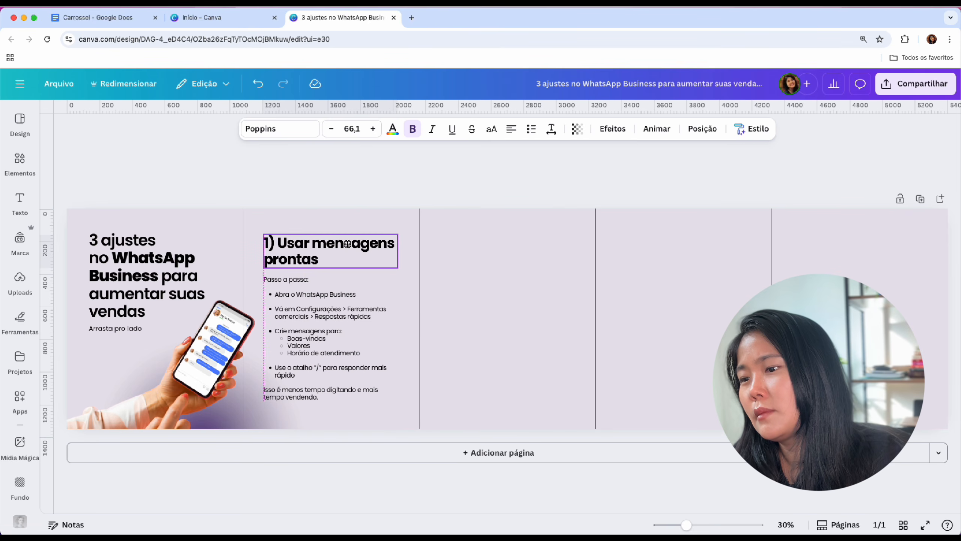
left_click(337, 345, "shift")
left_click_drag(338, 345, 339, 344)
left_click_drag(348, 312, 350, 310)
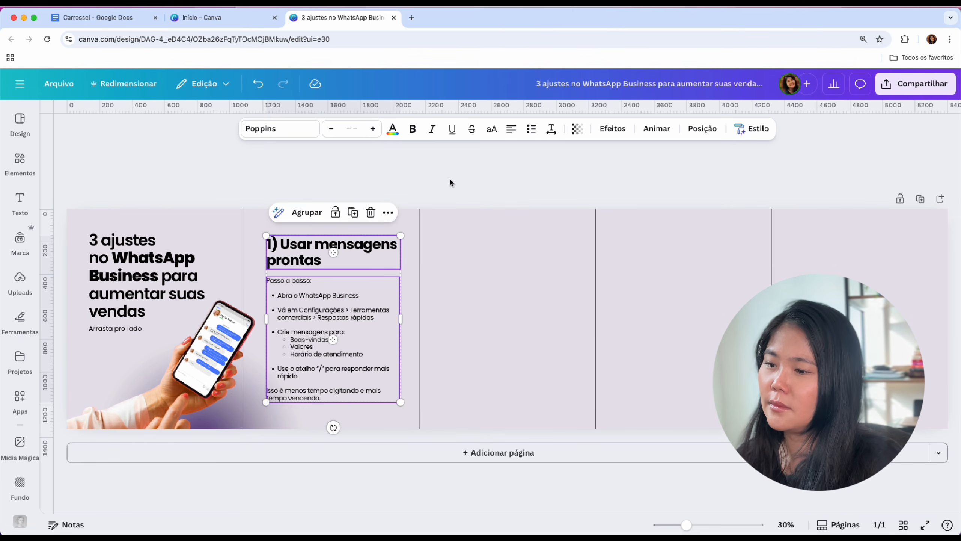
left_click(449, 177)
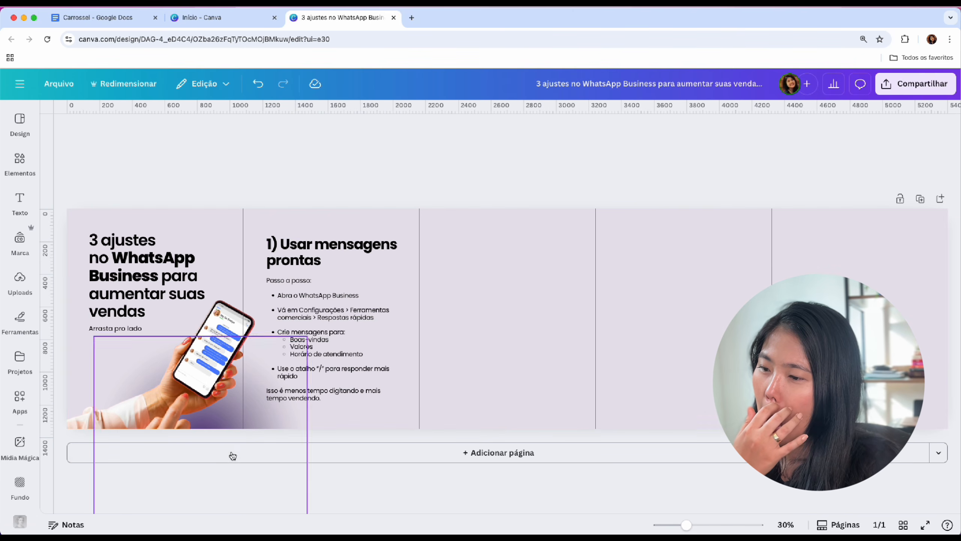
Step: Shift the purple gradient shape behind the hands slightly left and down, away from the second card's text
left_click(298, 425)
mouse_move(297, 431)
left_mouse_down()
mouse_move(283, 439)
mouse_move(320, 439)
mouse_move(284, 436)
left_mouse_up()
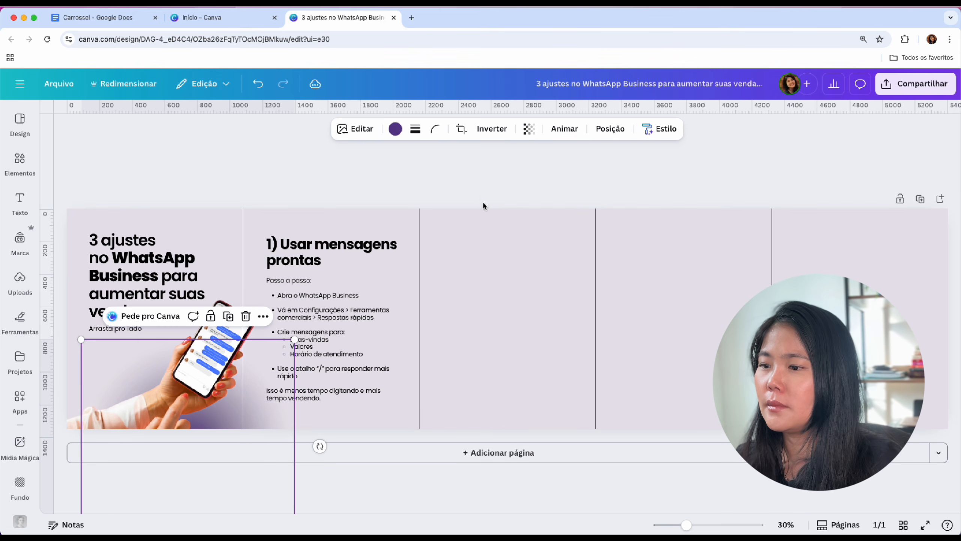
left_click(481, 193)
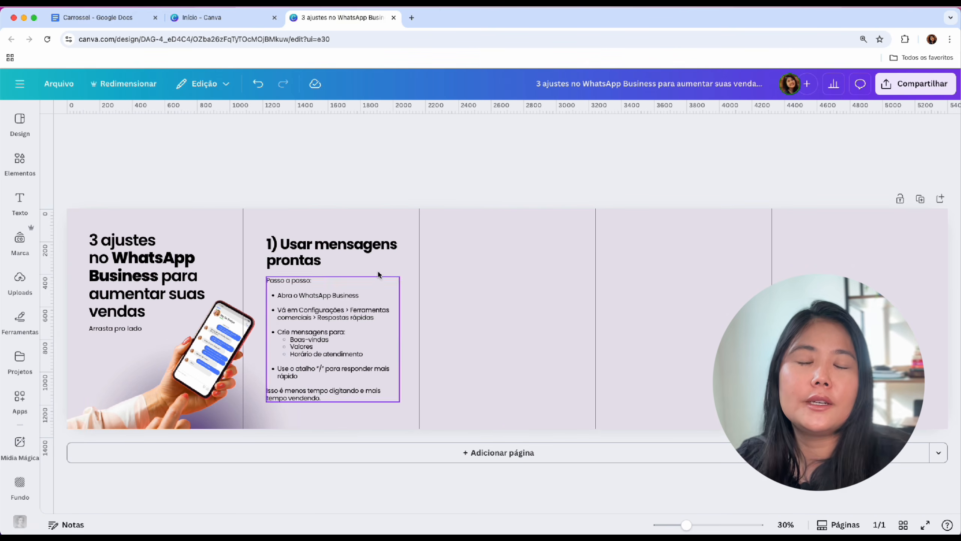
Step: Duplicate the second card's title and body text and place the copies in the same layout on the third card
left_click(366, 248)
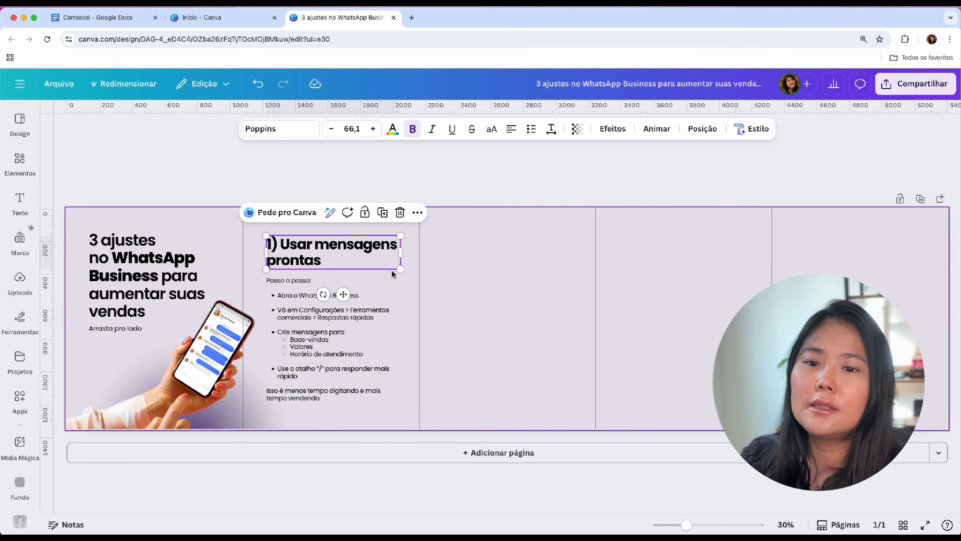
key("super+d")
left_click_drag(353, 256, 522, 259)
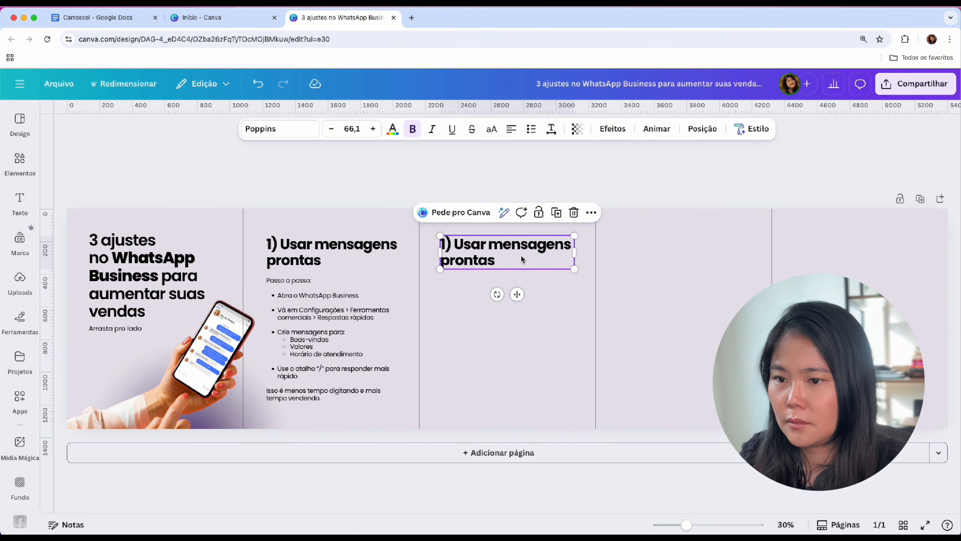
left_click(368, 304)
left_click_drag(369, 304, 542, 321, "alt")
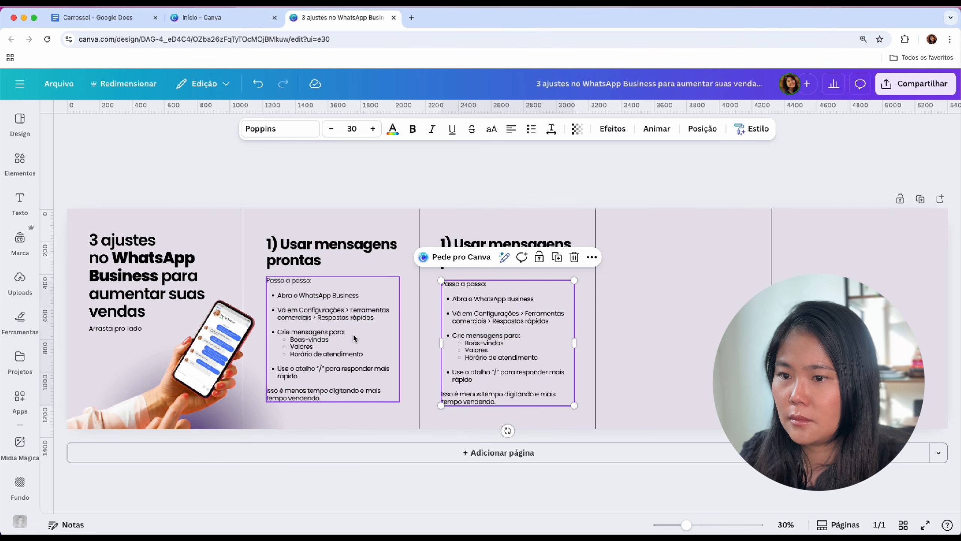
Step: Place copies of the body text and the title on the fourth card
key("super+v")
left_click_drag(333, 365, 680, 366)
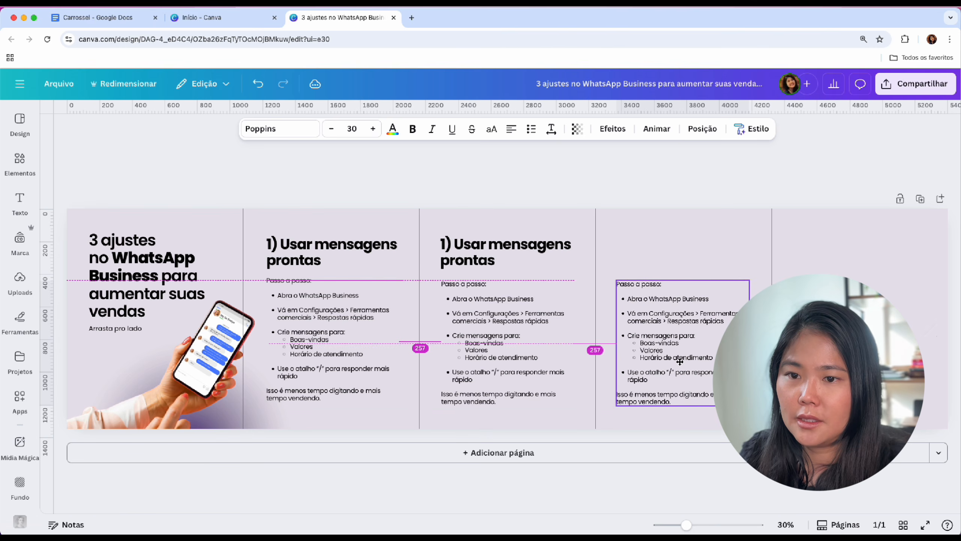
left_click(473, 251)
key("super+c")
key("super+v")
left_click_drag(472, 249, 645, 240)
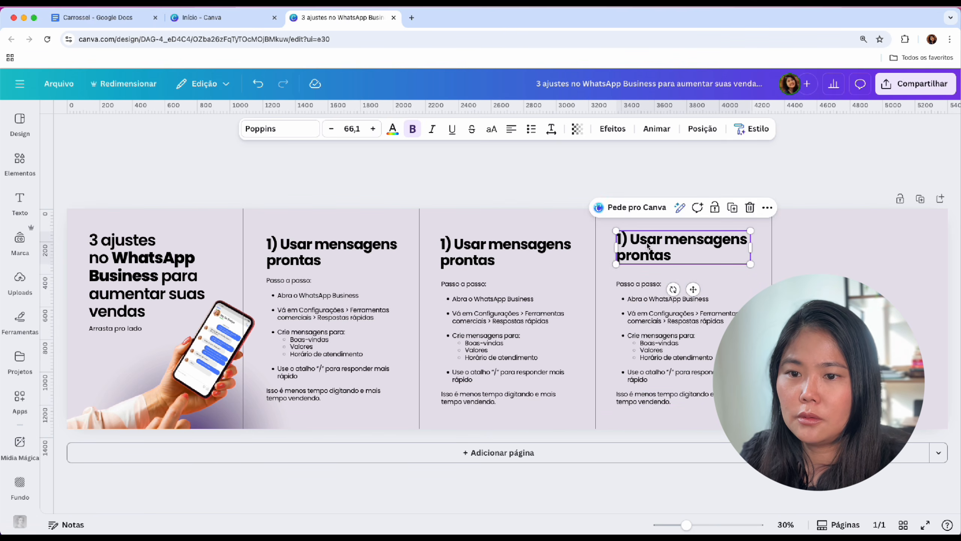
Step: Place copies of the title and the body text on the fifth card
key("super+v")
left_click_drag(515, 263, 864, 258)
left_click(667, 339)
key("super+c")
key("super+v")
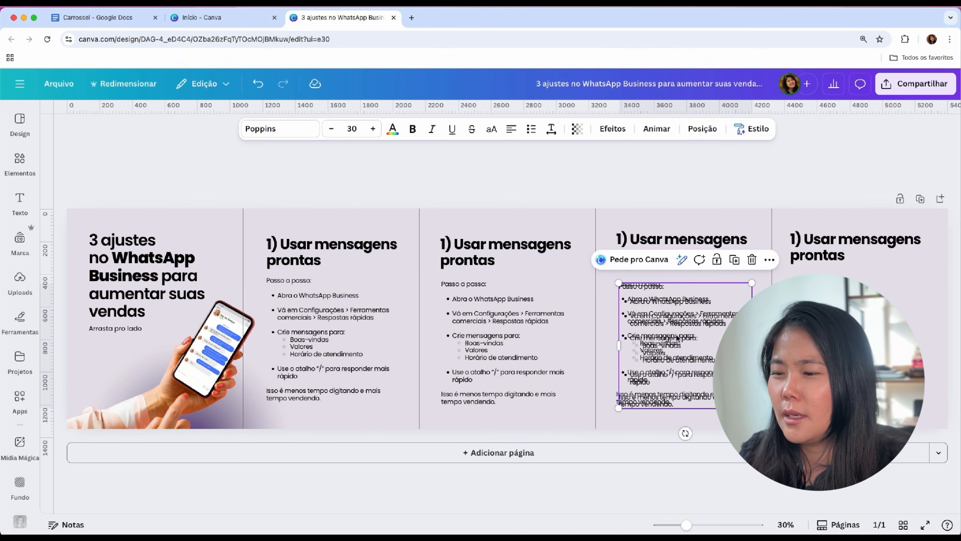
left_click_drag(667, 338, 843, 338)
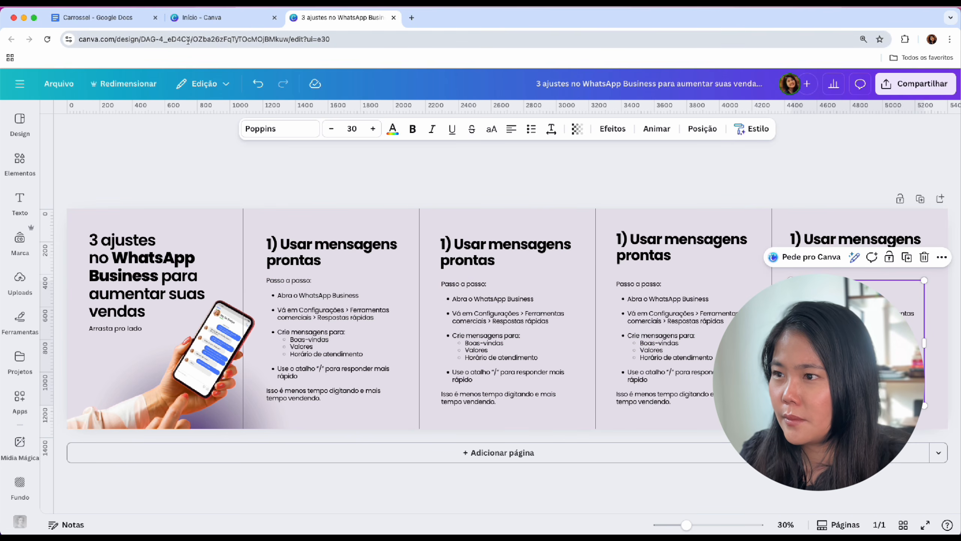
Step: Replace the third card's title with "2) Deixe seu perfil comercial completo" from Google Docs and widen its box so it fits on two lines
left_click(118, 19)
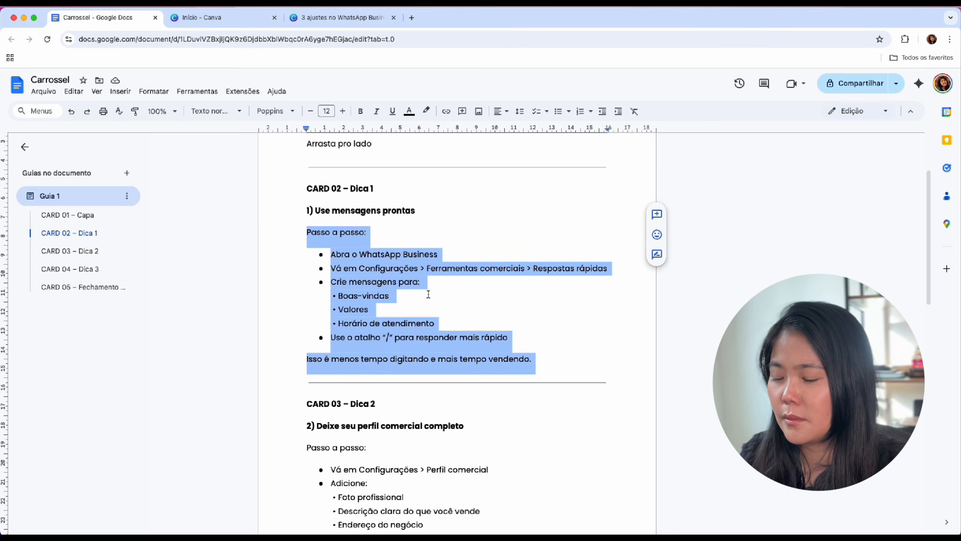
scroll(444, 340, "down", 3)
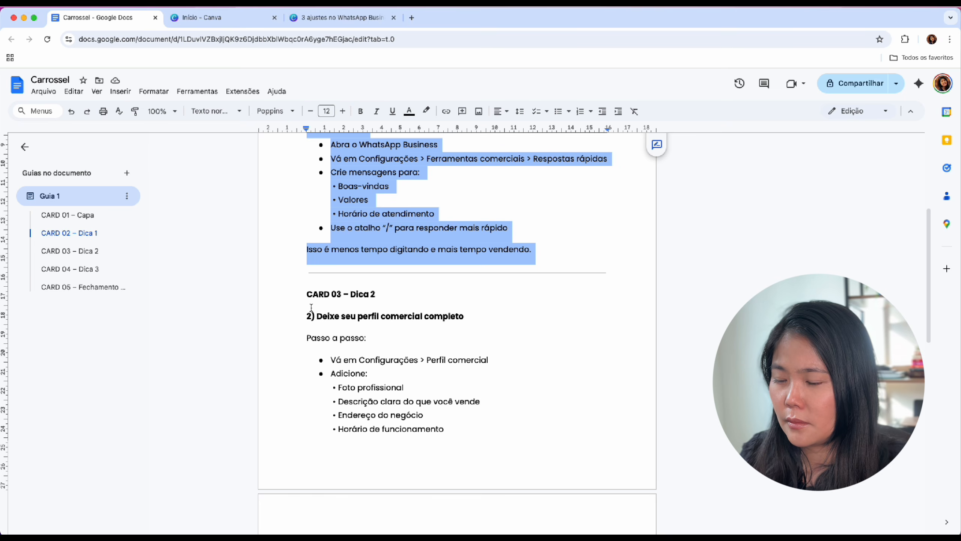
left_click_drag(482, 316, 297, 308)
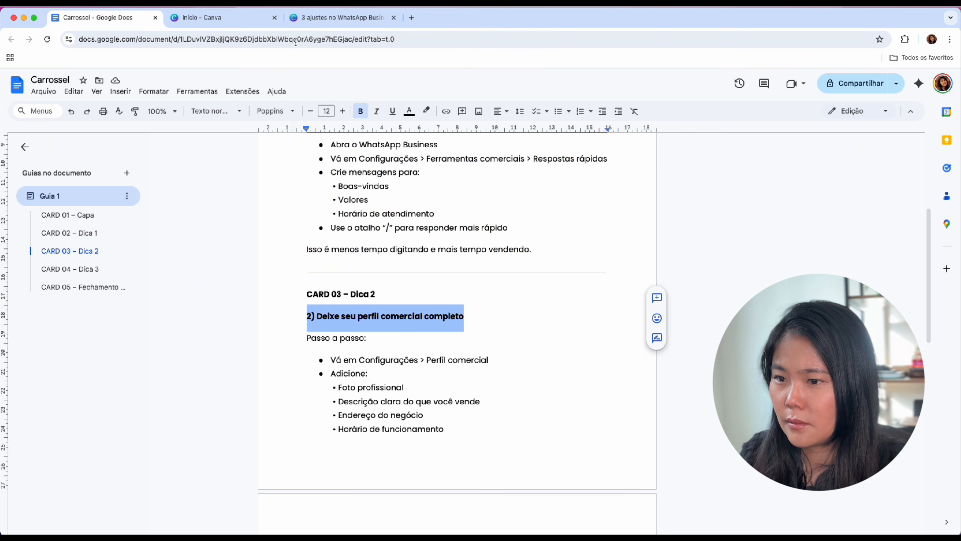
left_click(317, 19)
double_click(466, 248)
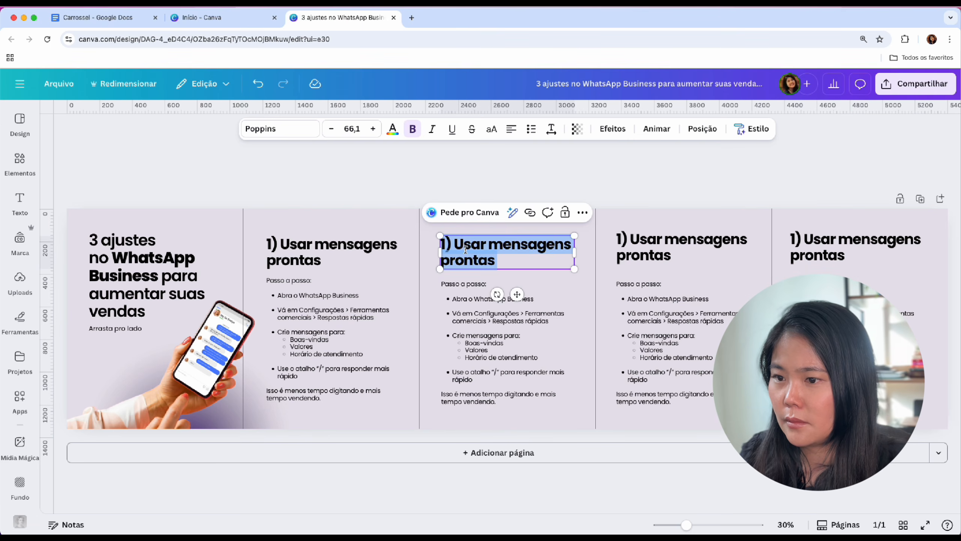
left_click(473, 232)
double_click(459, 245)
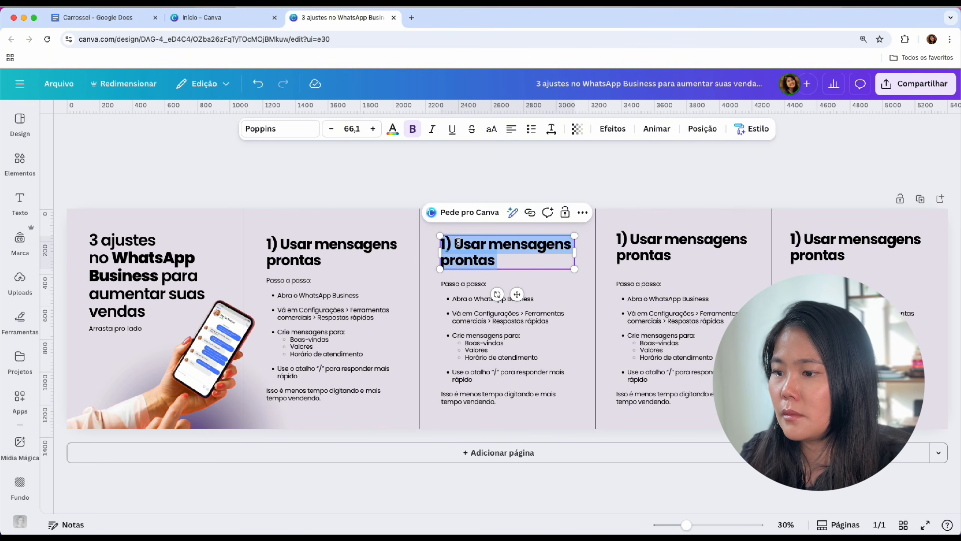
key("super+v")
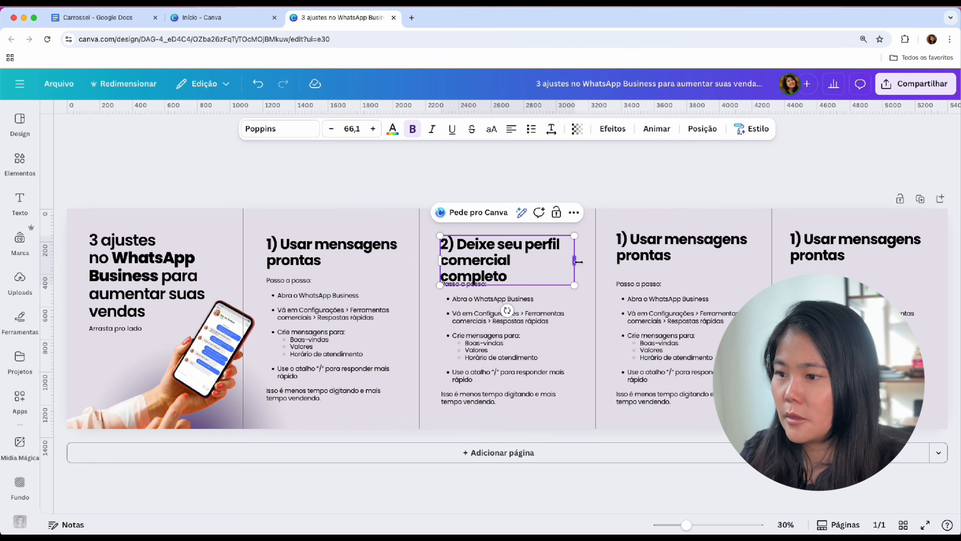
left_click_drag(574, 264, 585, 264)
left_click(594, 176)
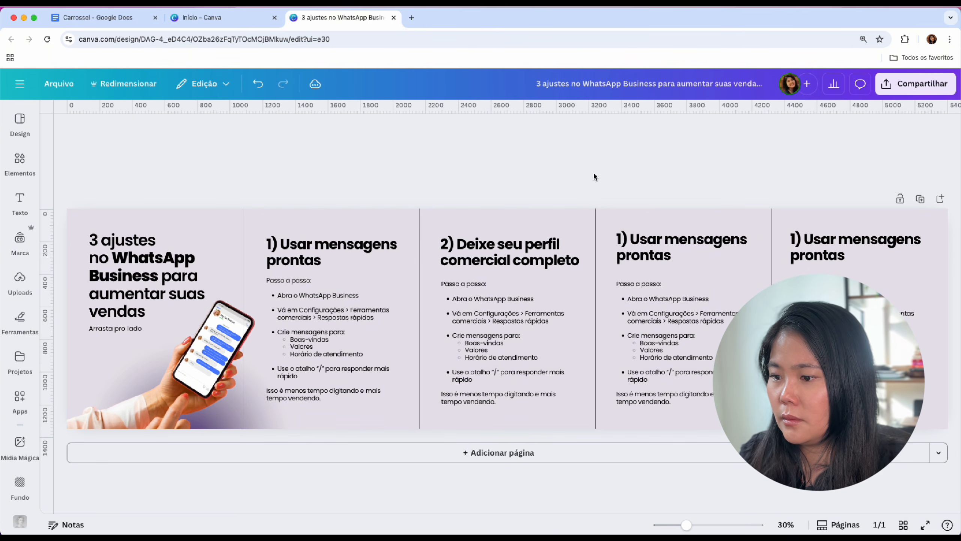
Step: Copy the CARD 03 body text in Google Docs, from "Passo a passo:" through the sentence ending "reduz perguntas repetidas."
left_click(107, 19)
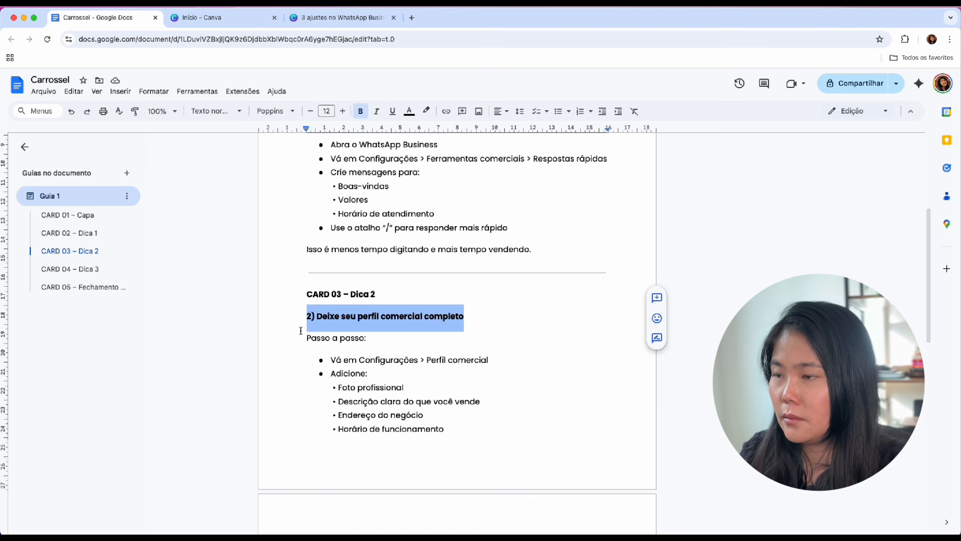
left_click_drag(404, 401, 404, 401)
scroll(442, 466, "down", 3)
key("super+z")
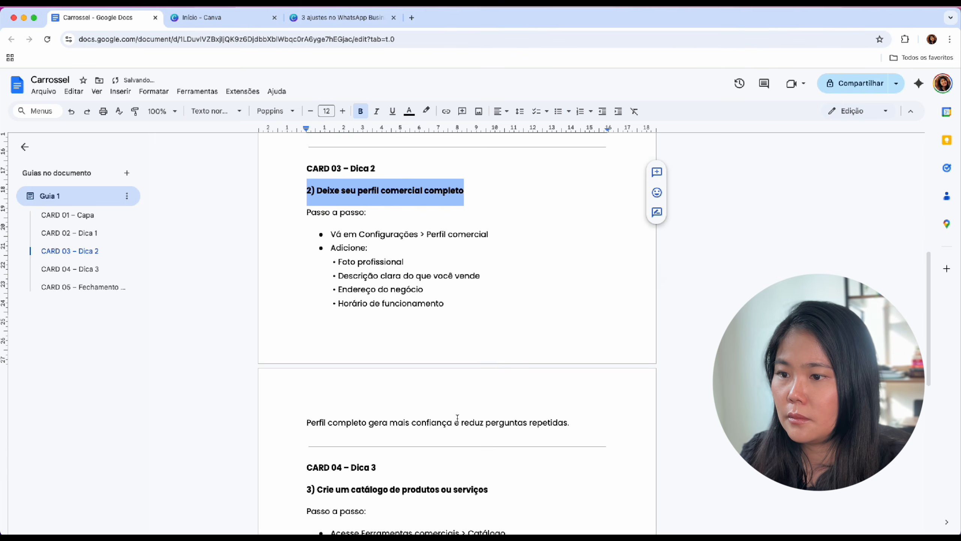
key("Left")
left_click_drag(307, 212, 572, 422)
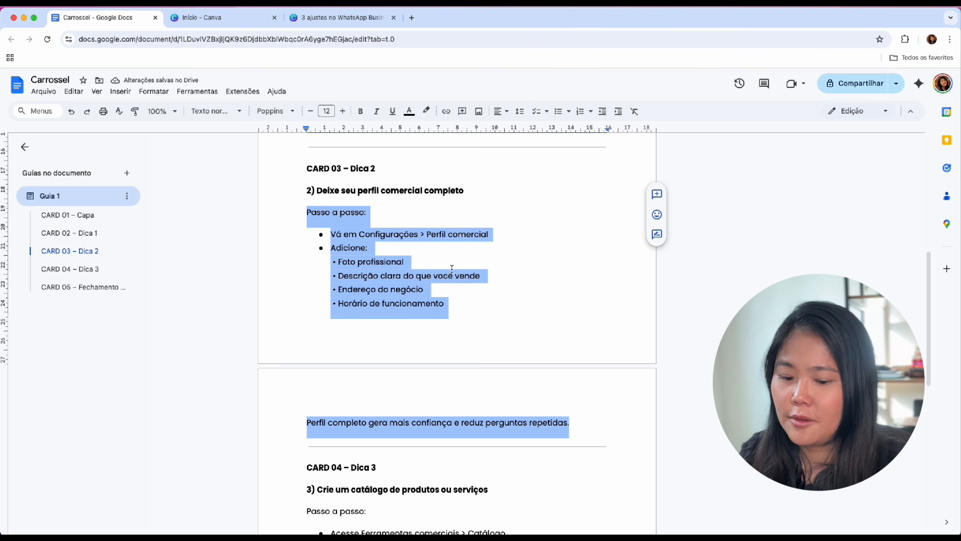
Step: Replace the third card's body text in Canva with the copied CARD 03 text and remove its trailing blank line
left_click(341, 18)
left_click(519, 338)
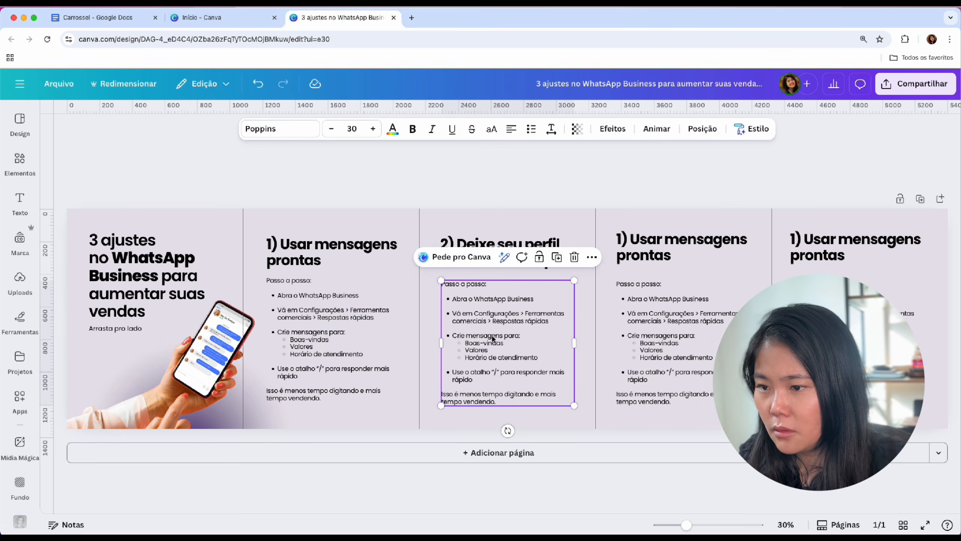
triple_click(492, 336)
key("ctrl+a")
key("ctrl+v")
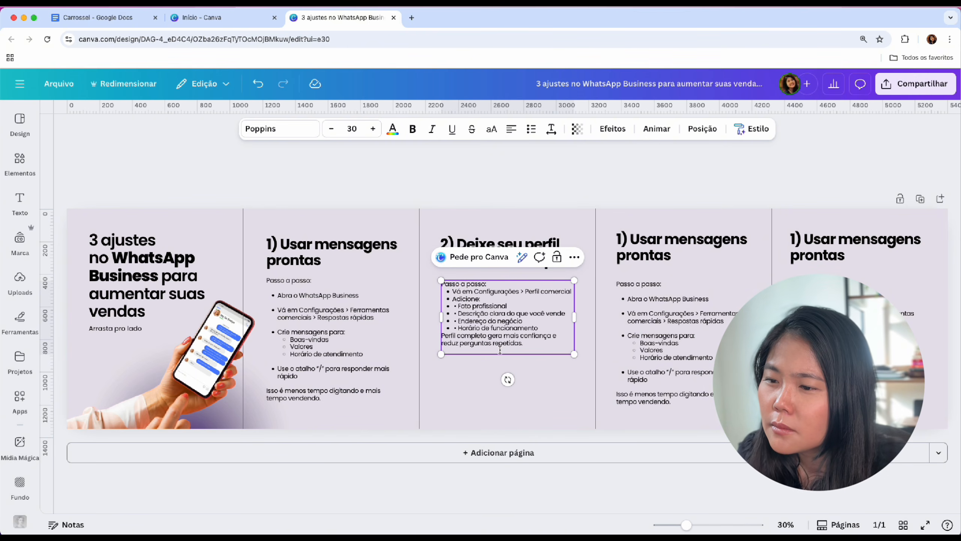
key("BackSpace")
Step: Insert unbulleted blank lines after "Horário de funcionamento" and after "Adicione:" in the third card's body text
left_click(547, 330)
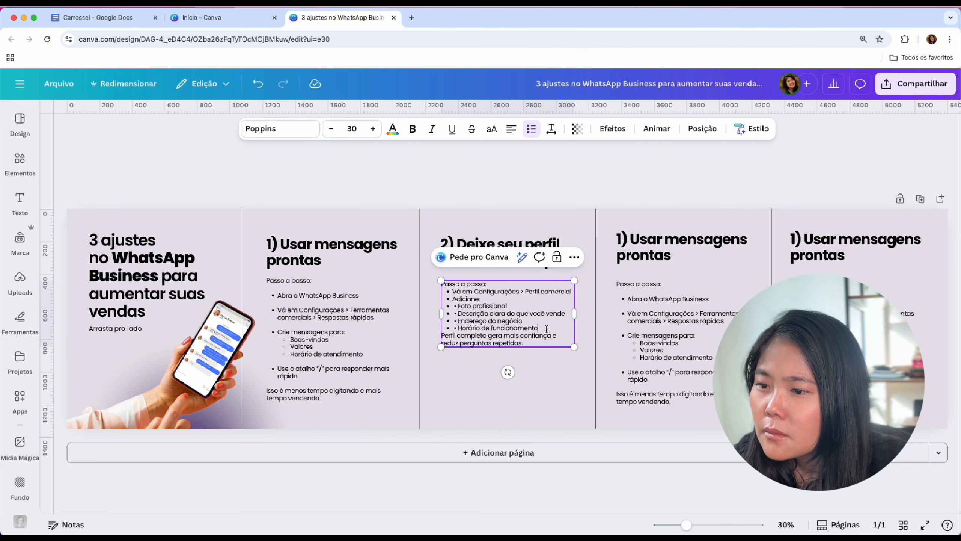
key("Return")
key("BackSpace")
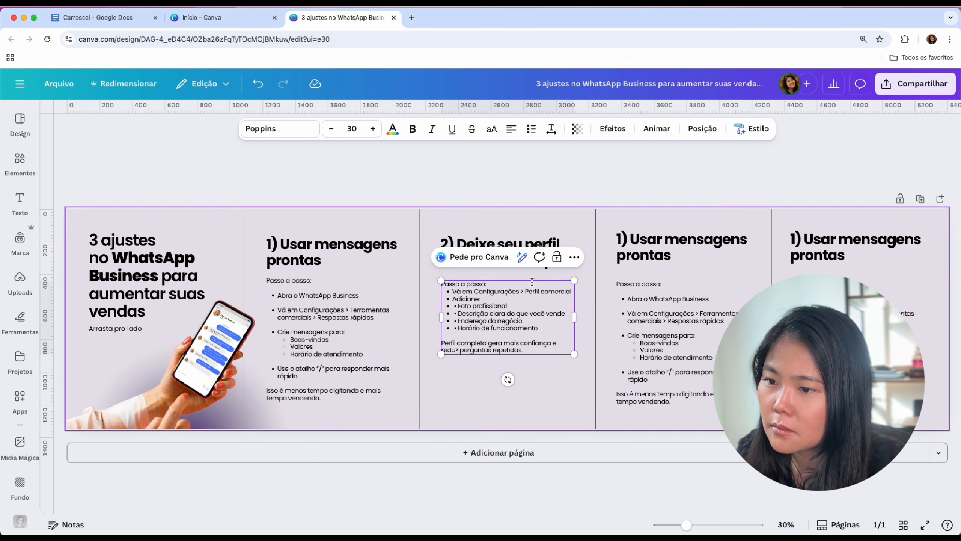
left_click(516, 300)
key("Return")
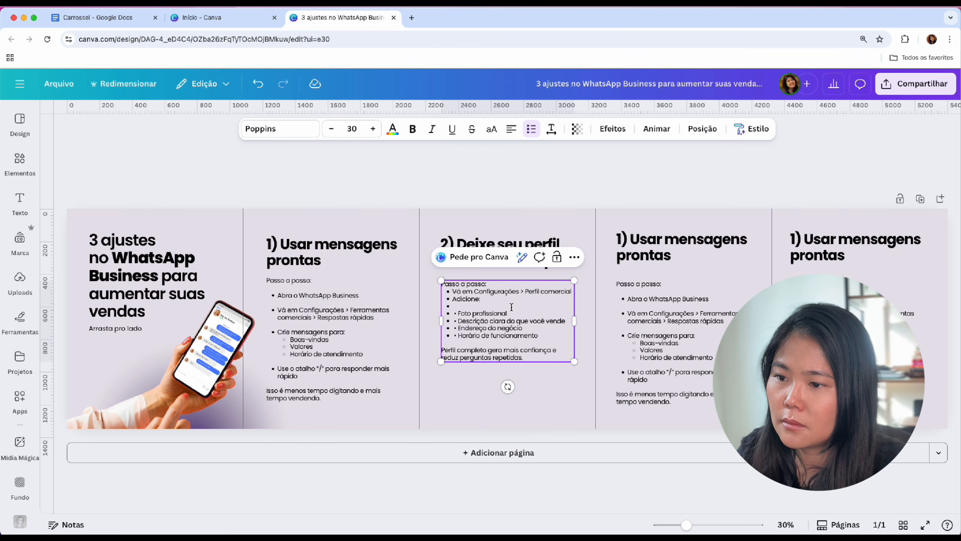
key("BackSpace")
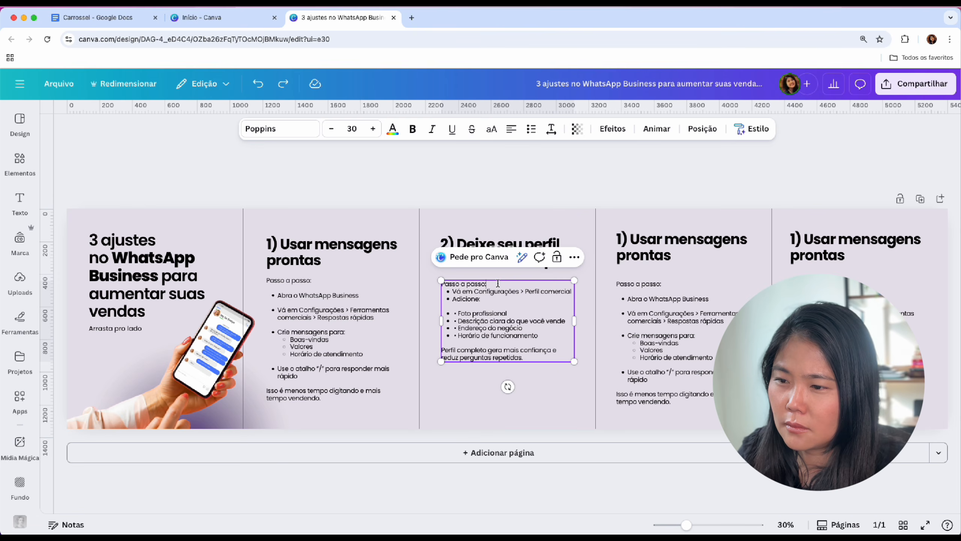
Step: Insert unbulleted blank lines after "Passo a passo:" and after "Vá em Configurações > Perfil comercial" in the third card's body text
left_click(498, 288)
key("Return")
key("BackSpace")
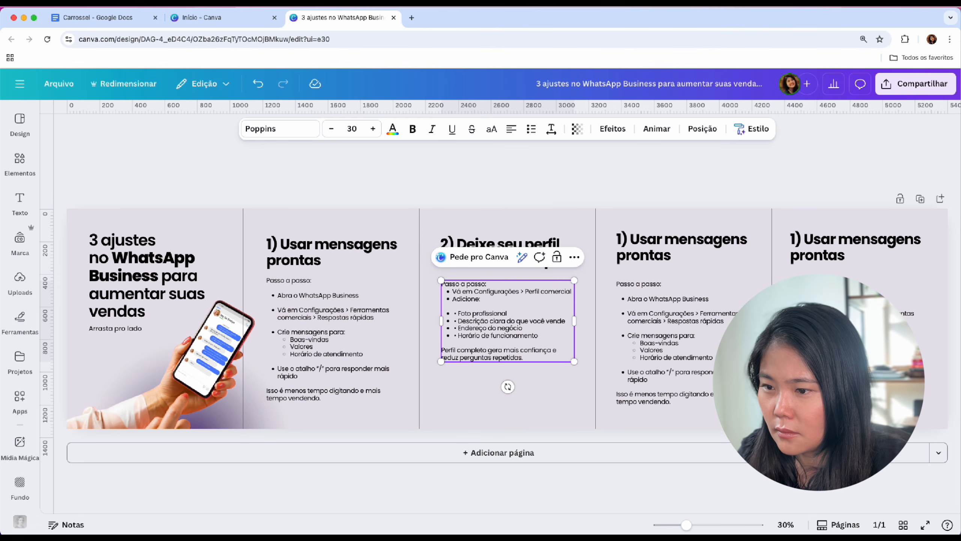
key("Return")
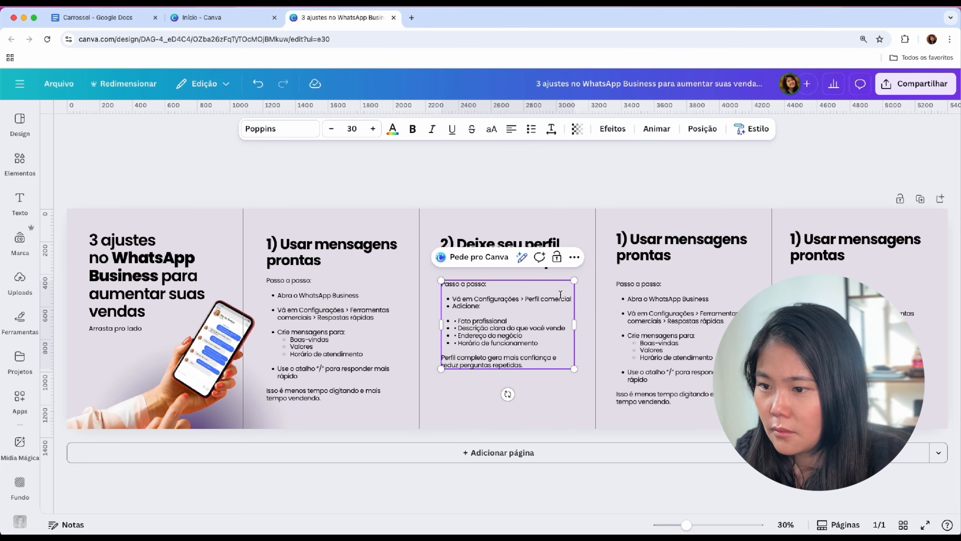
left_click(572, 299)
key("Return")
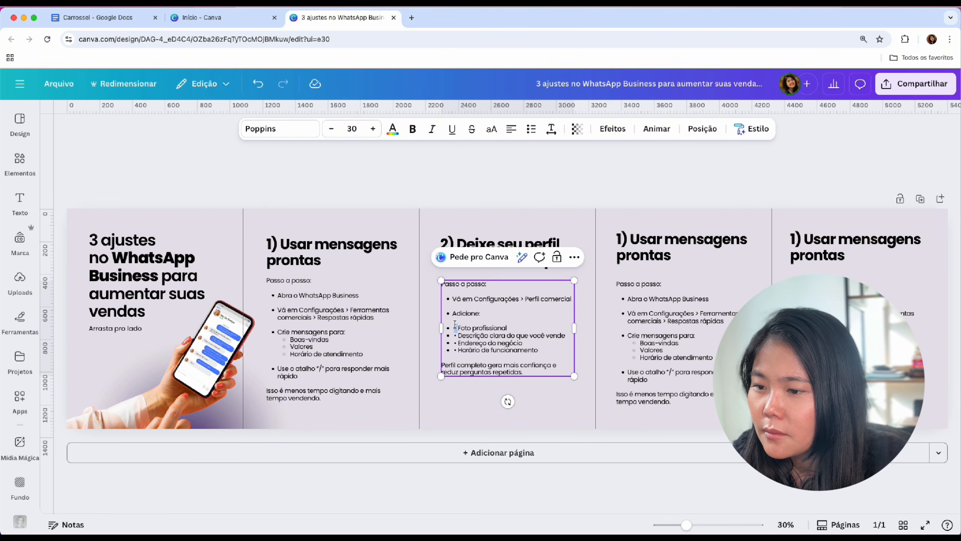
Step: Remove the duplicate bullet characters before the four items under "Adicione:" in the third card's body text
key("BackSpace")
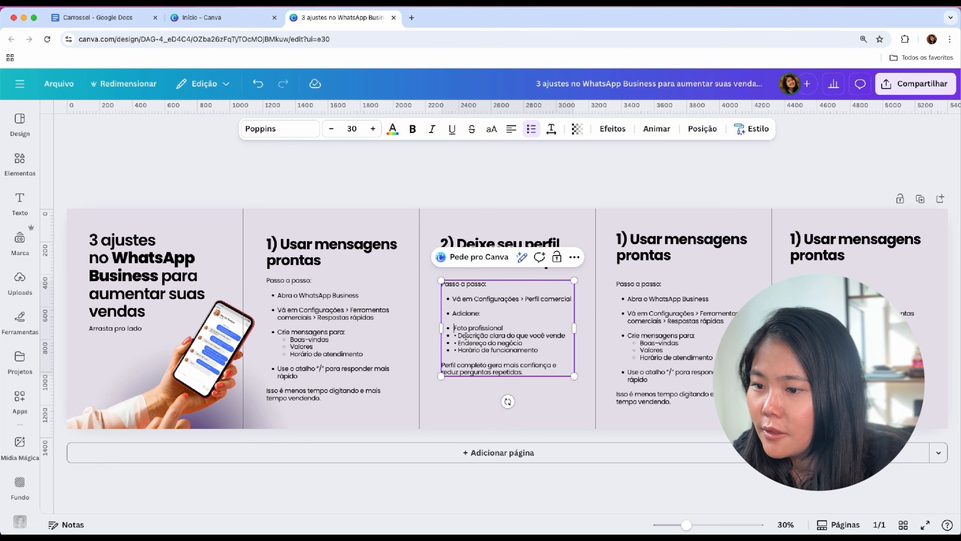
left_click(459, 335)
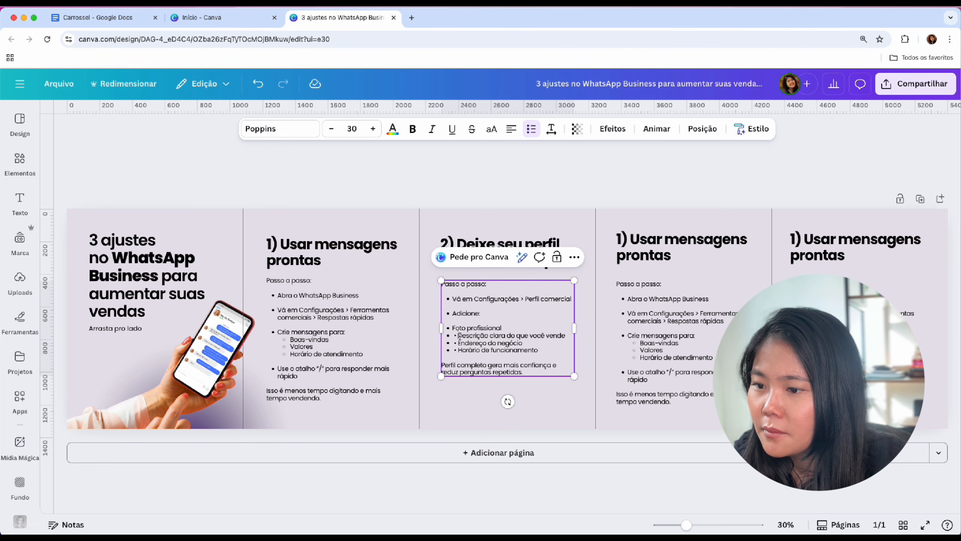
left_click_drag(455, 335, 453, 335)
key("BackSpace")
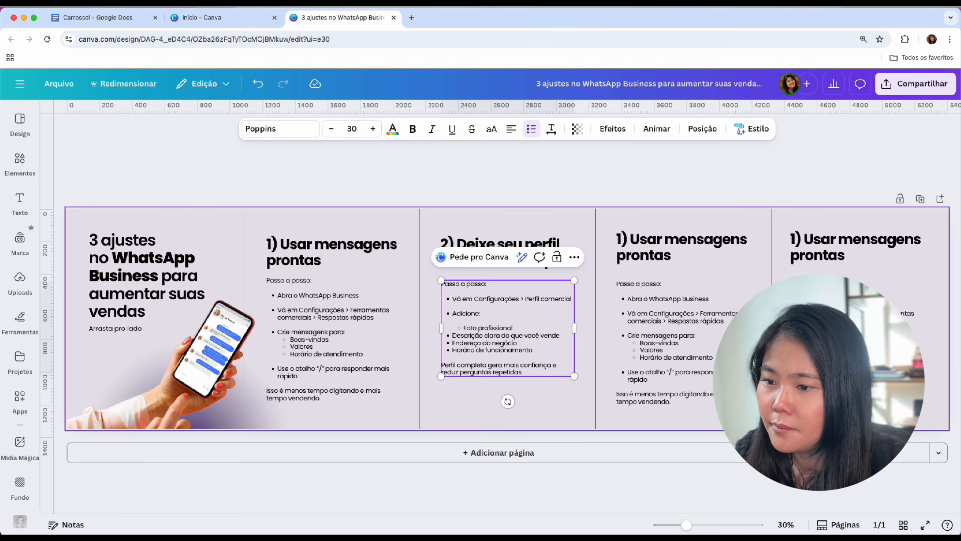
Step: Indent "Foto profissional", "Descrição clara do que você vende", "Endereço do negócio" and "Horário de funcionamento" as sub-bullets under "Adicione:"
key("Tab")
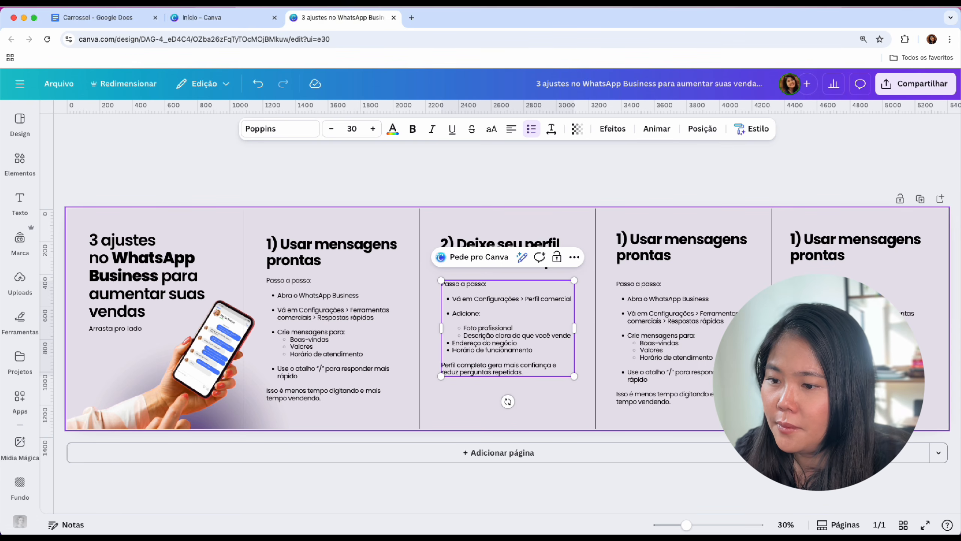
key("Down")
key("Tab")
key("Tab")
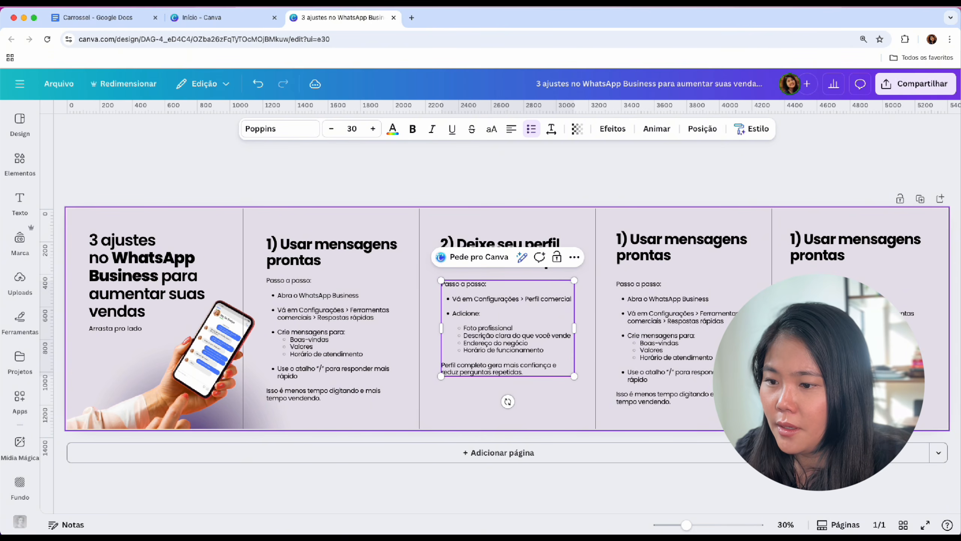
left_click(624, 165)
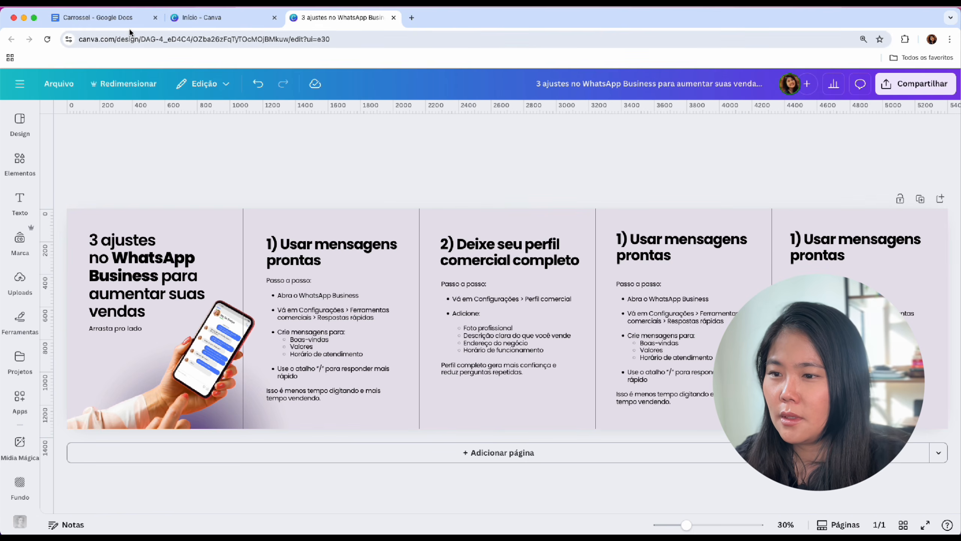
Step: Copy the CARD 04 title "3) Crie um catálogo de produtos ou serviços" in Google Docs
left_click(117, 23)
scroll(495, 411, "down", 6)
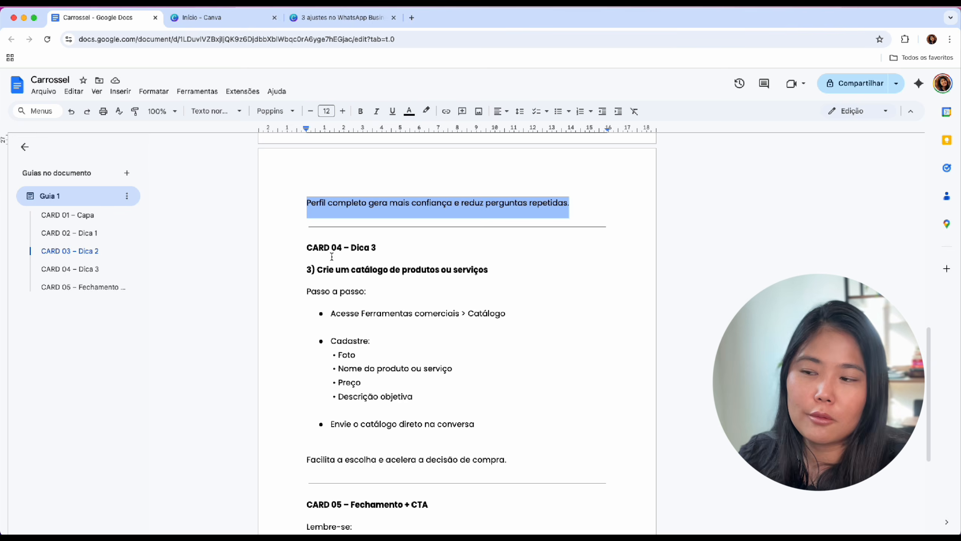
left_click_drag(492, 269, 299, 269)
key("super+c")
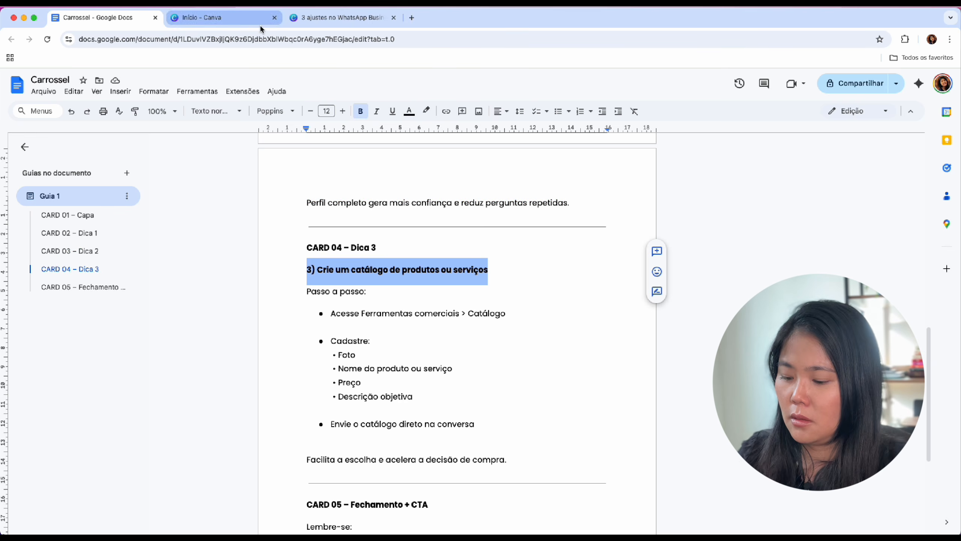
Step: Replace the fourth card's title in Canva with the copied heading, widening its box to about 4292 px and shifting the body text slightly down
left_click(352, 23)
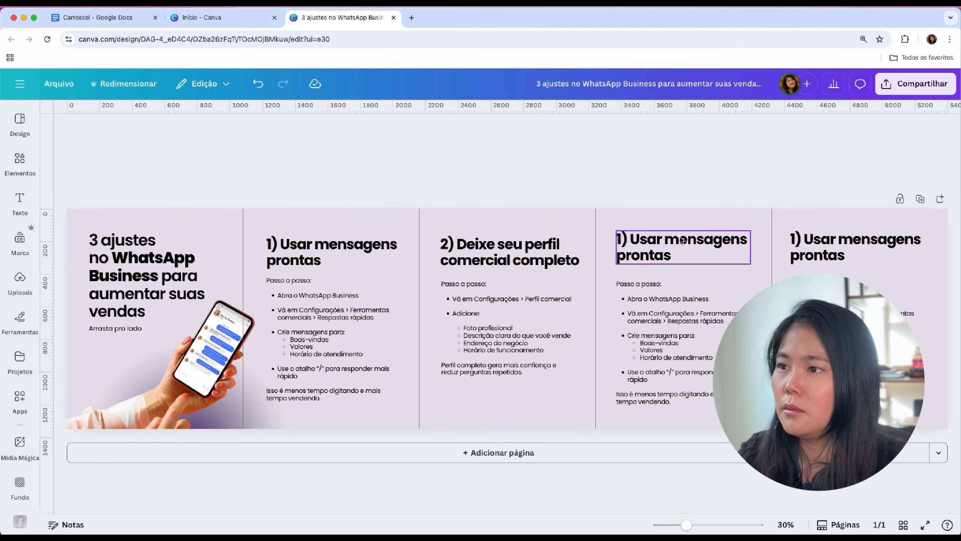
double_click(652, 250)
key("super+v")
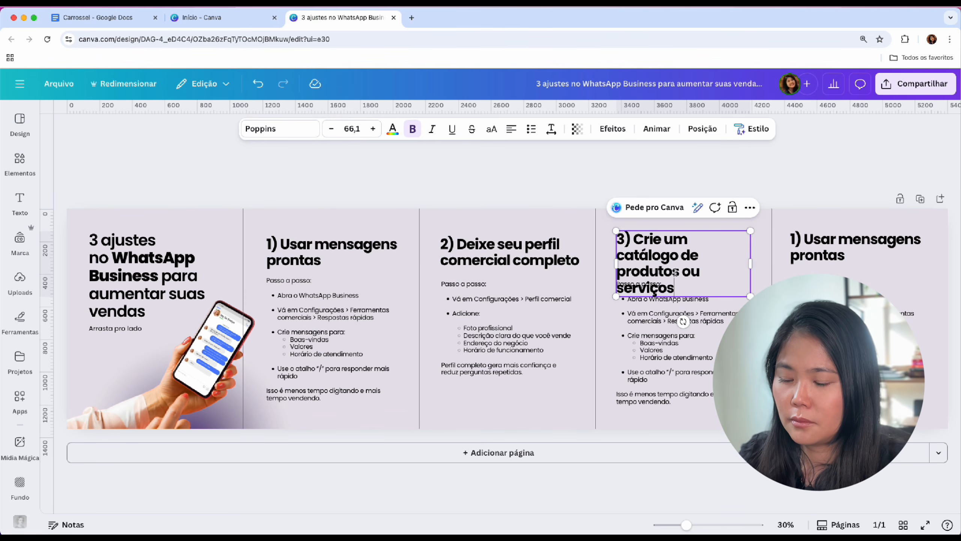
left_click_drag(751, 262, 767, 262)
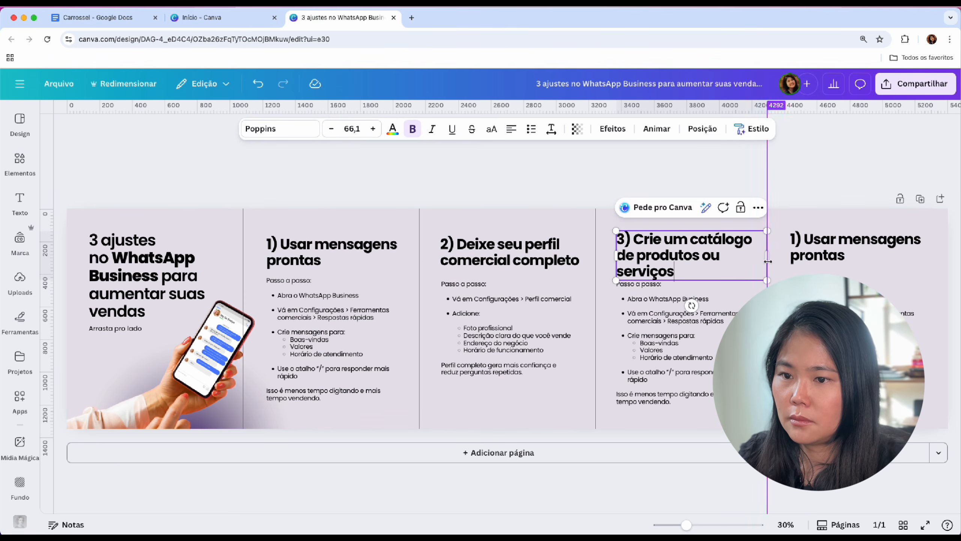
left_click_drag(708, 357, 708, 363)
Step: Copy the CARD 04 body text in Google Docs, from "Passo a passo:" through "Facilita a escolha e acelera a decisão de compra."
left_click(145, 24)
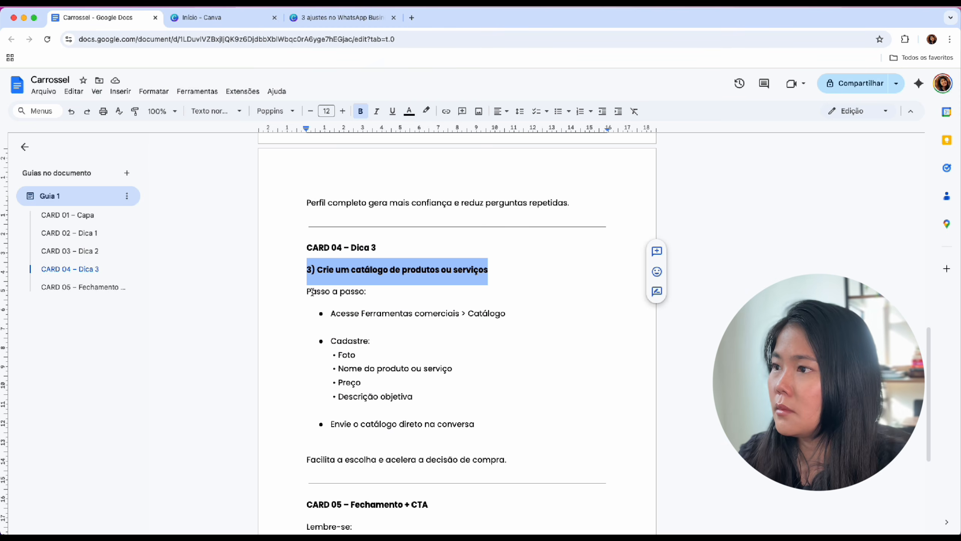
left_click_drag(312, 292, 531, 453)
key("super+c")
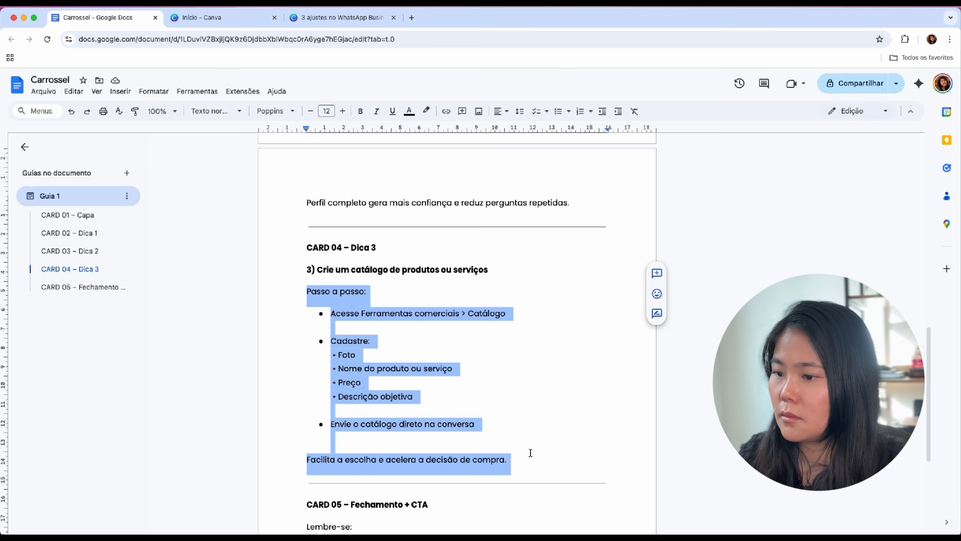
scroll(530, 453, "down", 10)
Step: Replace the fourth card's body text in Canva with the copied CARD 04 text and remove its trailing blank line
left_click(341, 17)
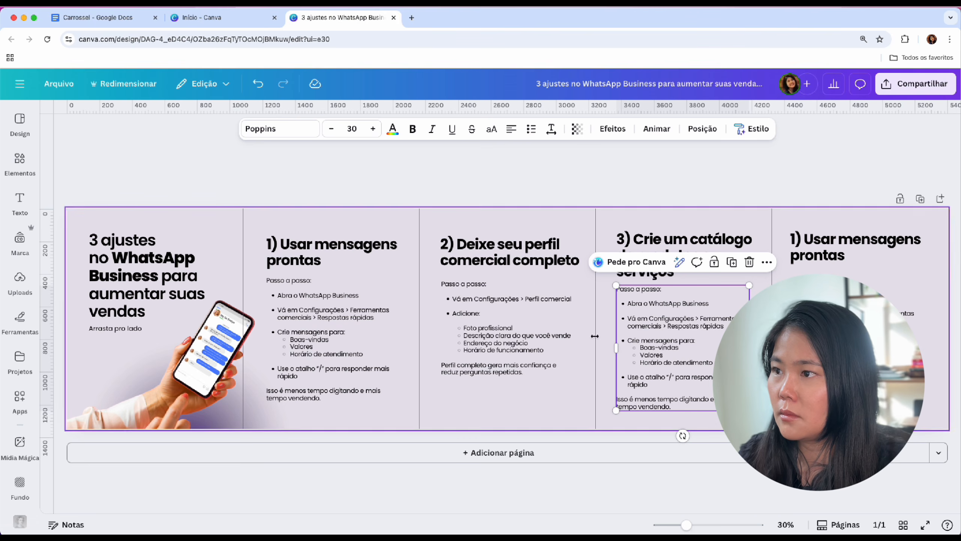
double_click(659, 327)
key("super+v")
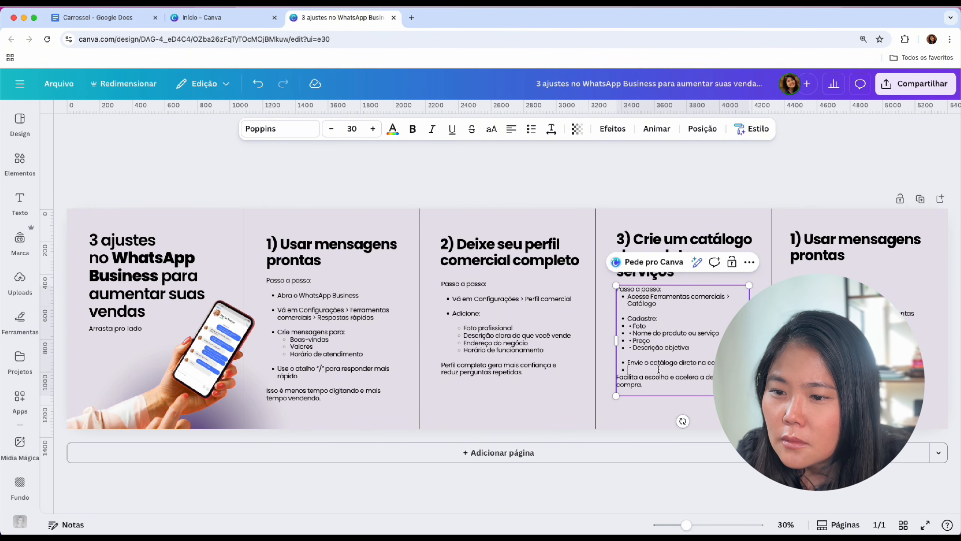
key("BackSpace")
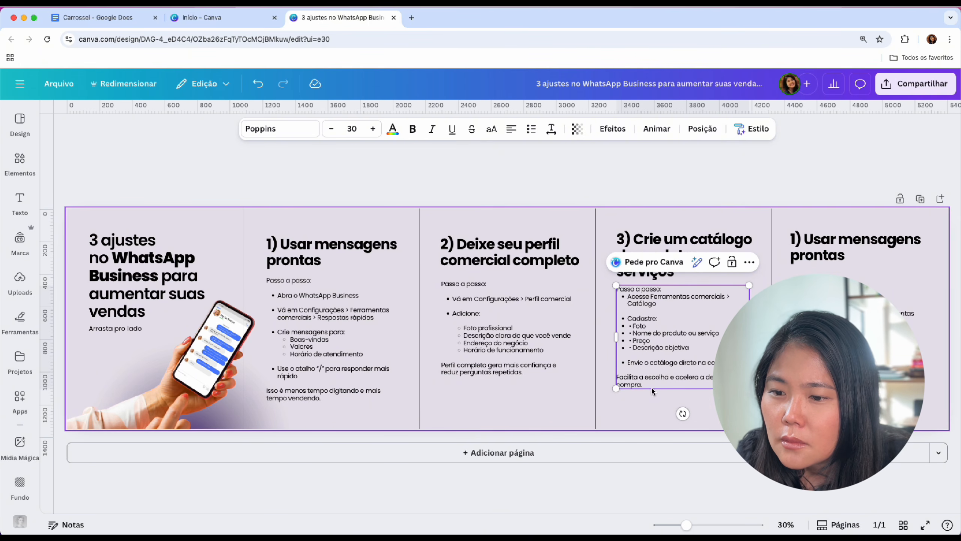
Step: Remove the duplicate bullet characters before "Foto", "Nome do produto ou serviço", "Preço" and "Descrição objetiva", keeping each line's list bullet
left_click(633, 327)
key("BackSpace")
key("BackSpace")
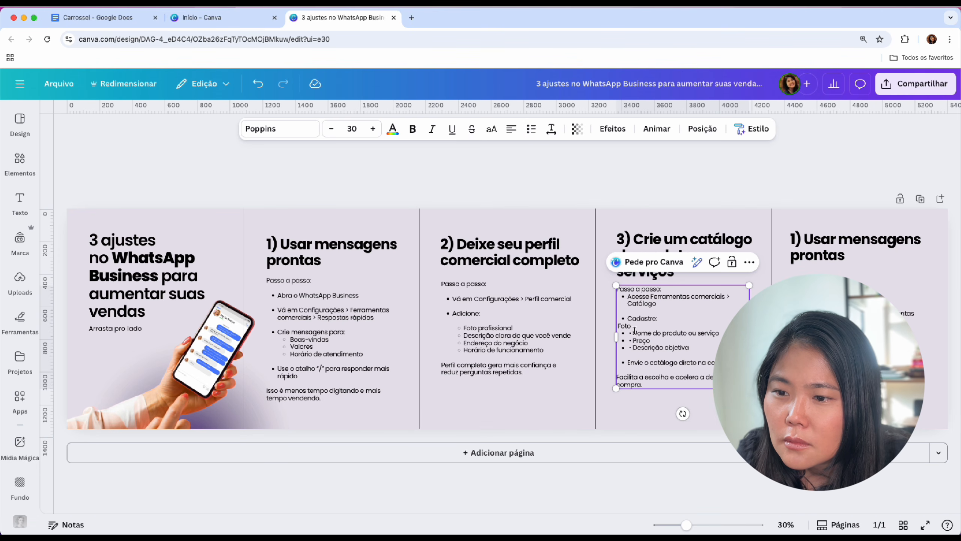
key("super+z")
key("super+z")
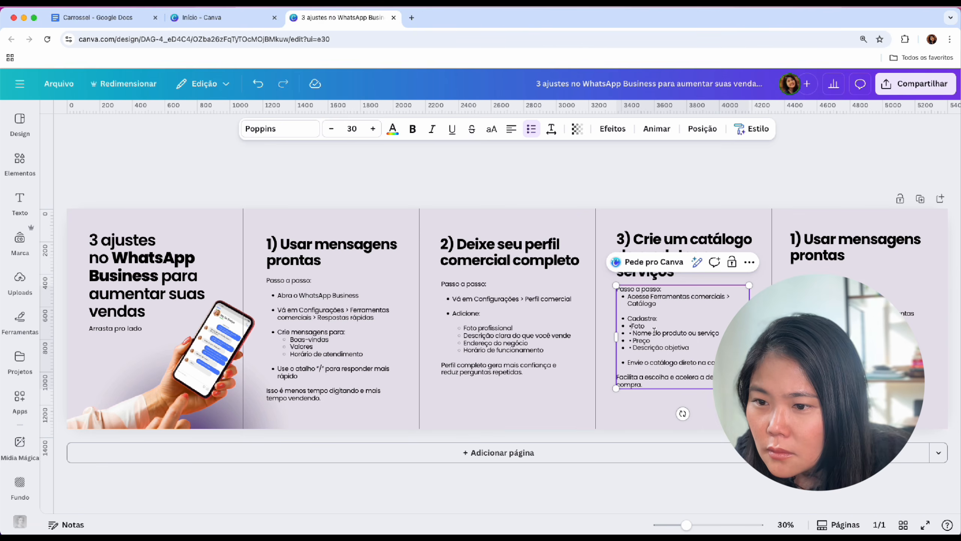
key("BackSpace")
left_click(635, 333)
key("BackSpace")
key("BackSpace")
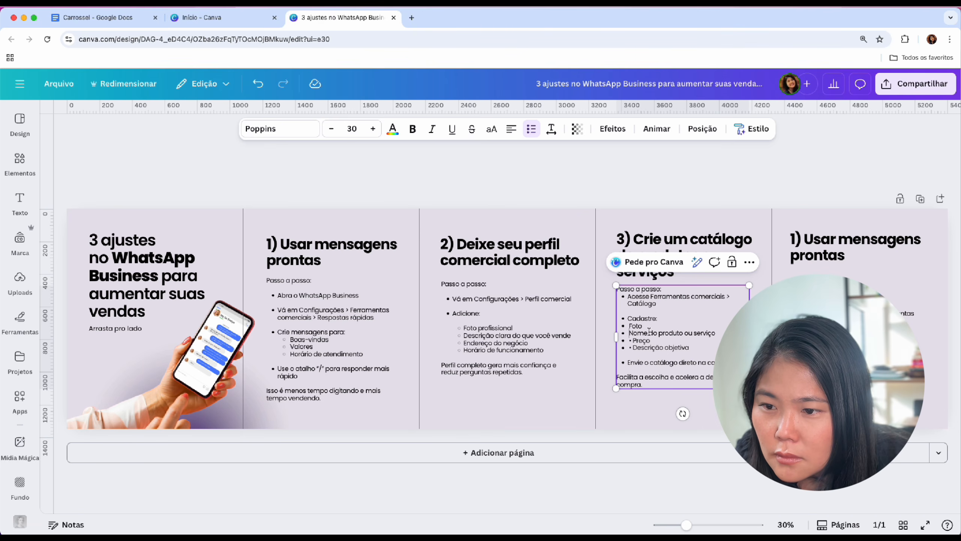
left_click(635, 349)
key("BackSpace")
key("BackSpace")
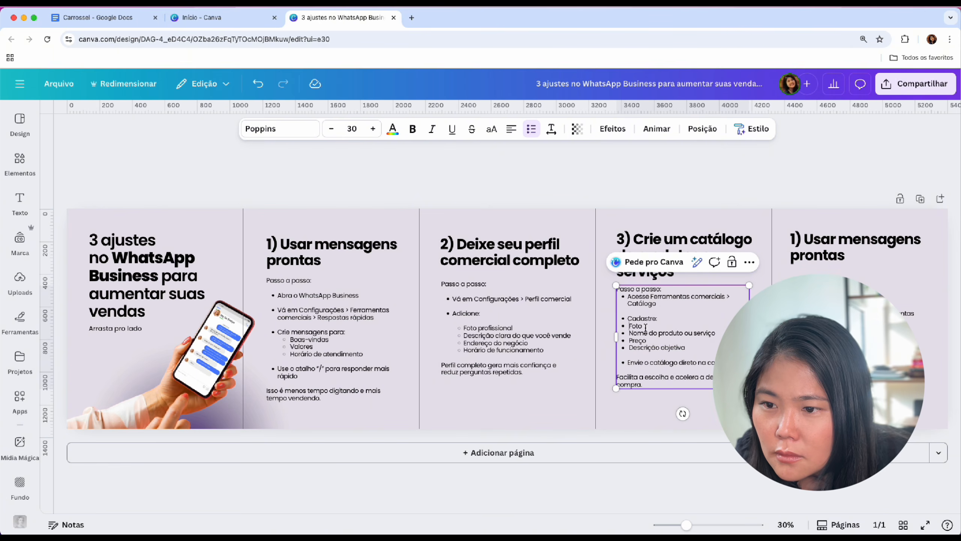
Step: Indent "Foto", "Nome do produto ou serviço" and "Preço" as sub-bullets under "Cadastre:" in the fourth card's body text
key("Tab")
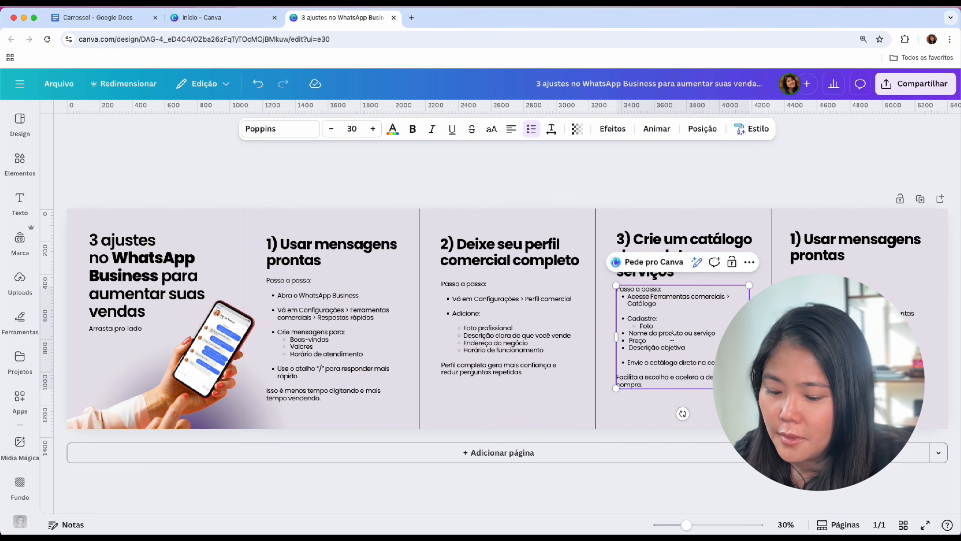
left_click(631, 334)
key("Tab")
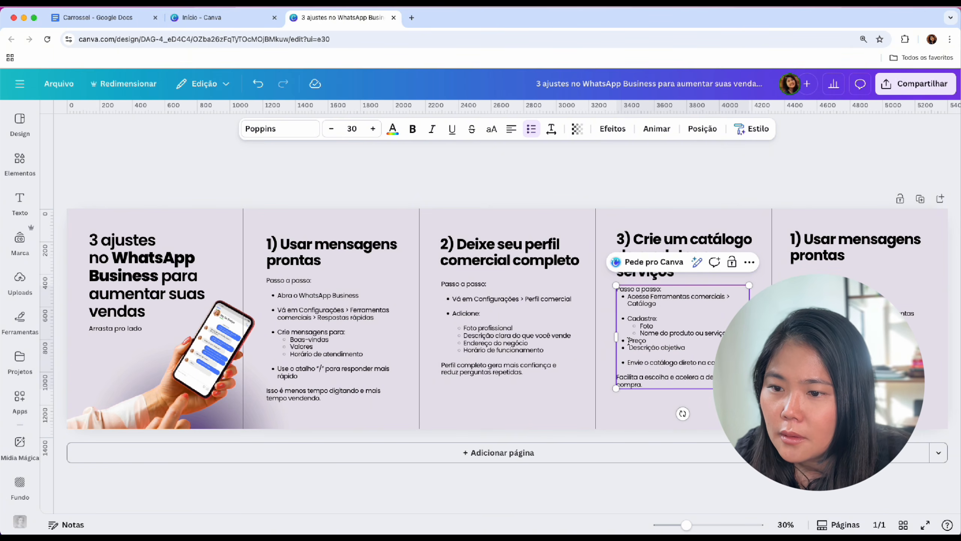
left_click(629, 342)
key("Tab")
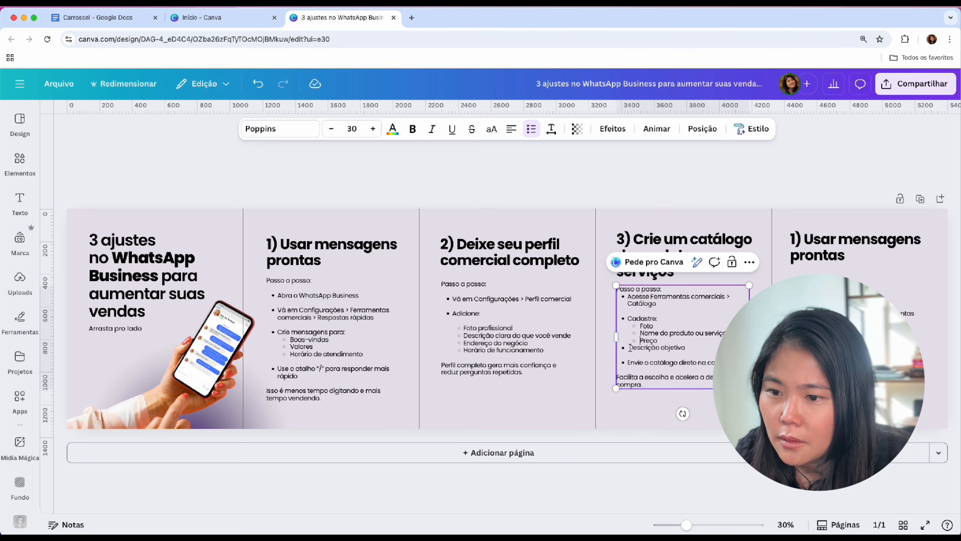